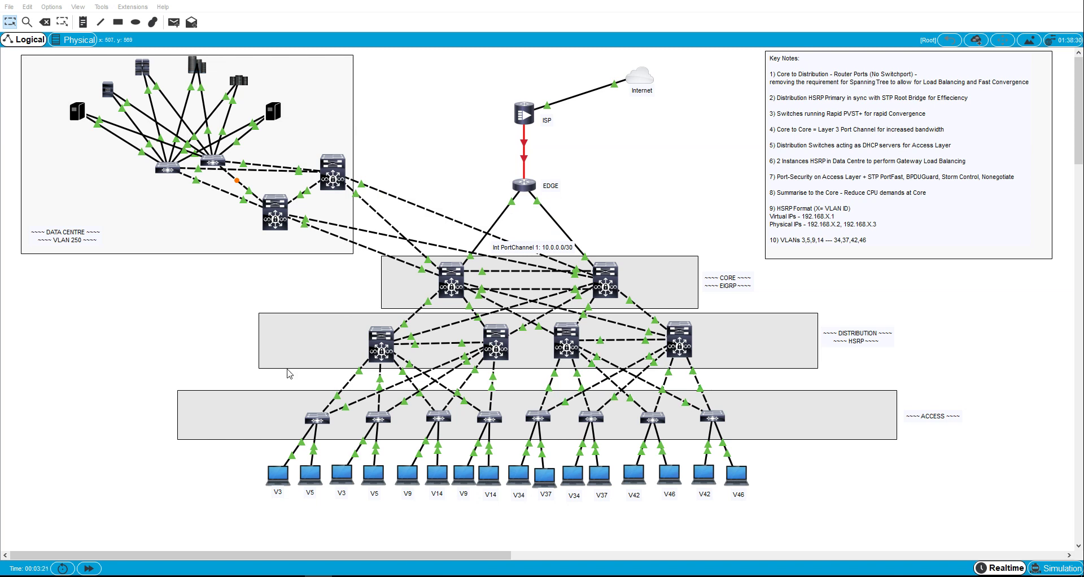
On PC8's Command Prompt, run ipconfig to confirm 192.168.3.4 with gateway 192.168.3.1
{"action": "left_click", "coordinate": [278, 474]}
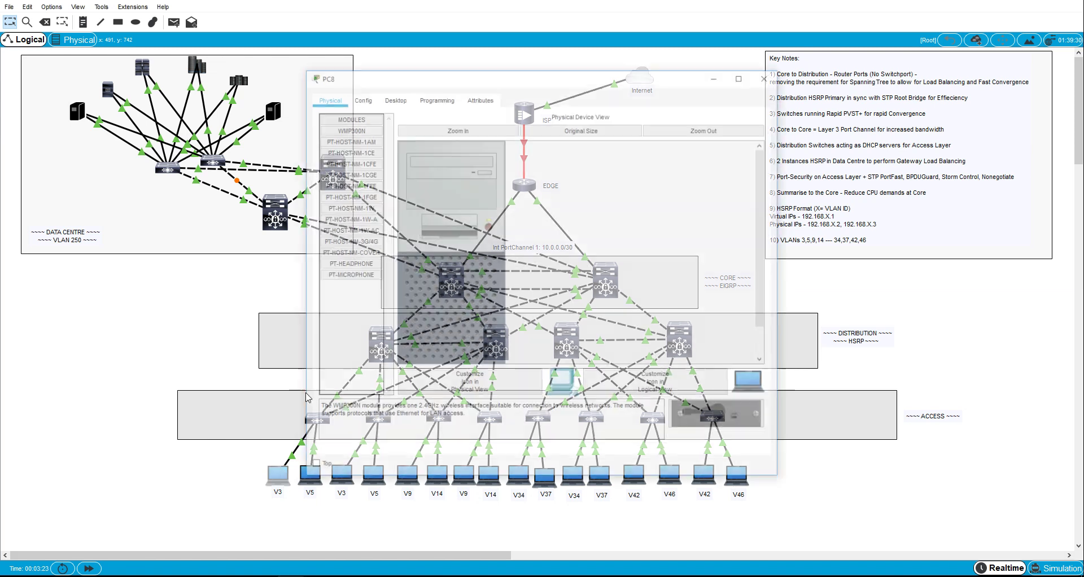
{"action": "left_click", "coordinate": [395, 97]}
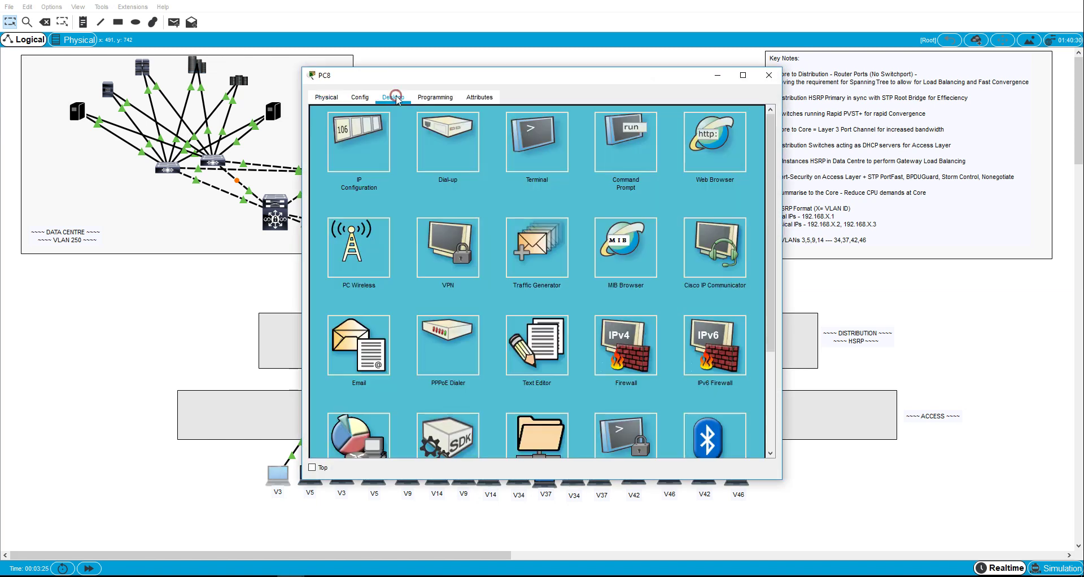
{"action": "left_click", "coordinate": [613, 138]}
{"action": "type", "text": "ip"}
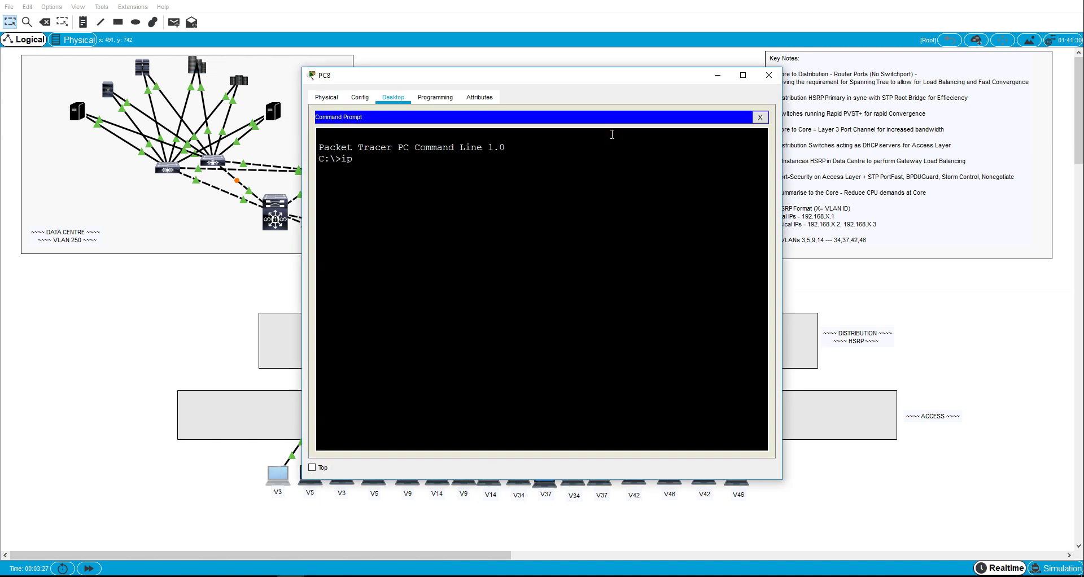
{"action": "type", "text": "config"}
{"action": "key", "text": "Return"}
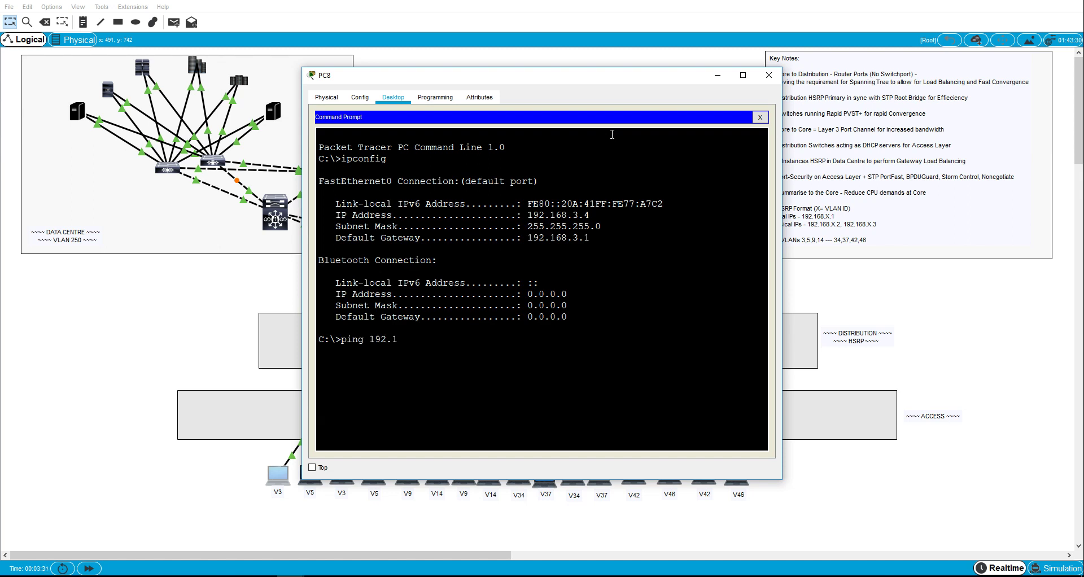
Ping the gateway 192.168.3.1 from PC8 for replies, then close the PC8 window
{"action": "type", "text": "ping 192.168.3.1"}
{"action": "key", "text": "Return"}
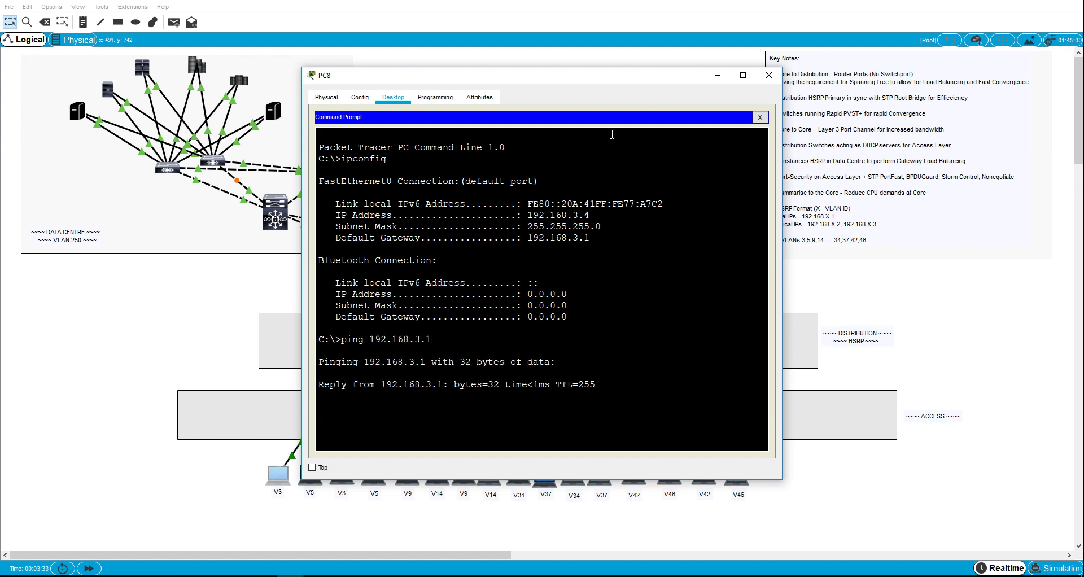
{"action": "left_click", "coordinate": [769, 75]}
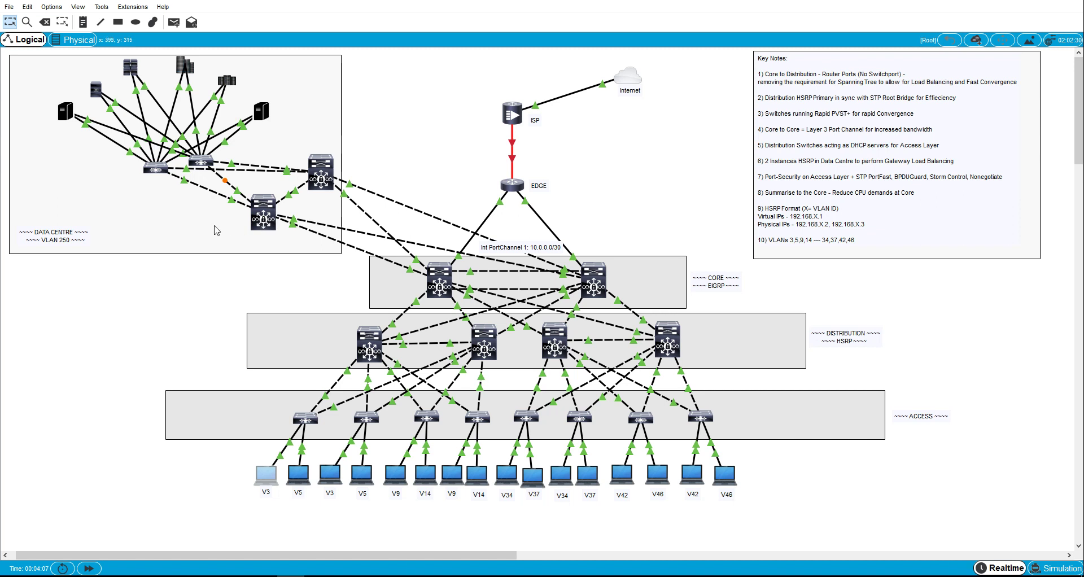
Look through Server0's Services and Config settings, then bring up its IP Configuration
{"action": "left_click", "coordinate": [66, 113]}
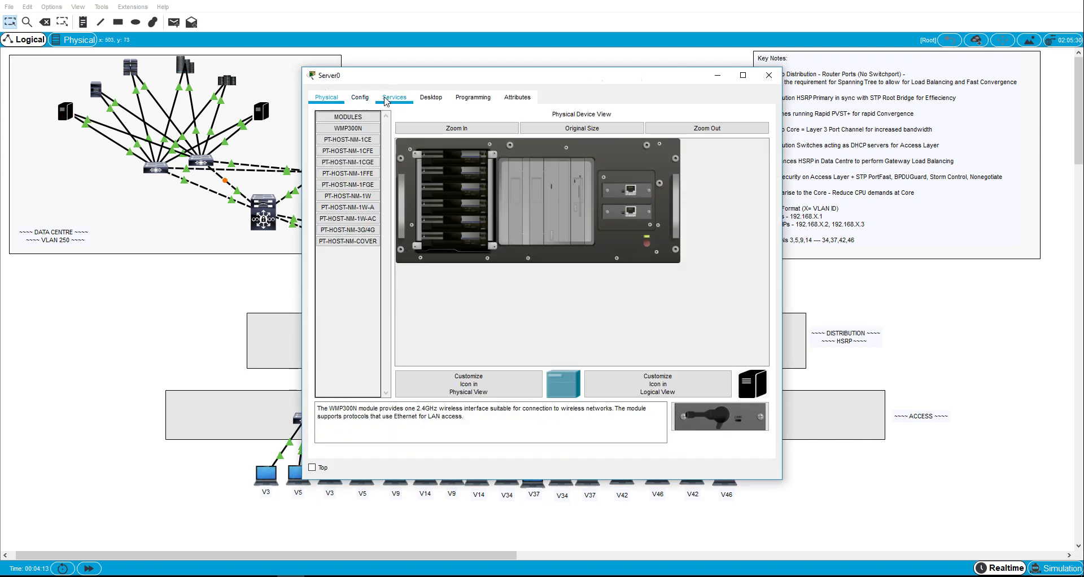
{"action": "left_click", "coordinate": [390, 98]}
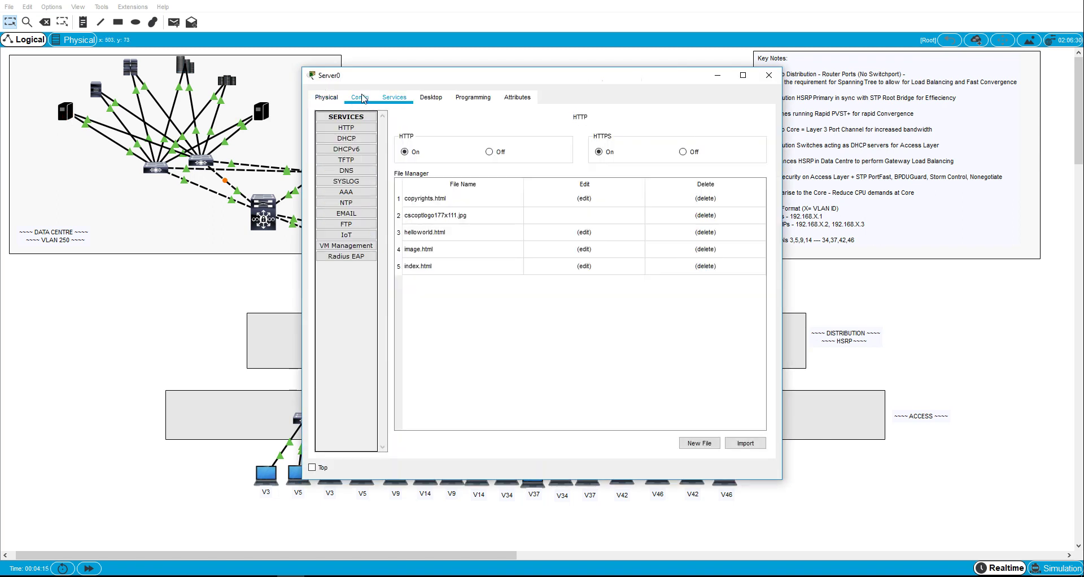
{"action": "left_click", "coordinate": [360, 97]}
{"action": "left_click", "coordinate": [430, 98]}
{"action": "left_click", "coordinate": [373, 139]}
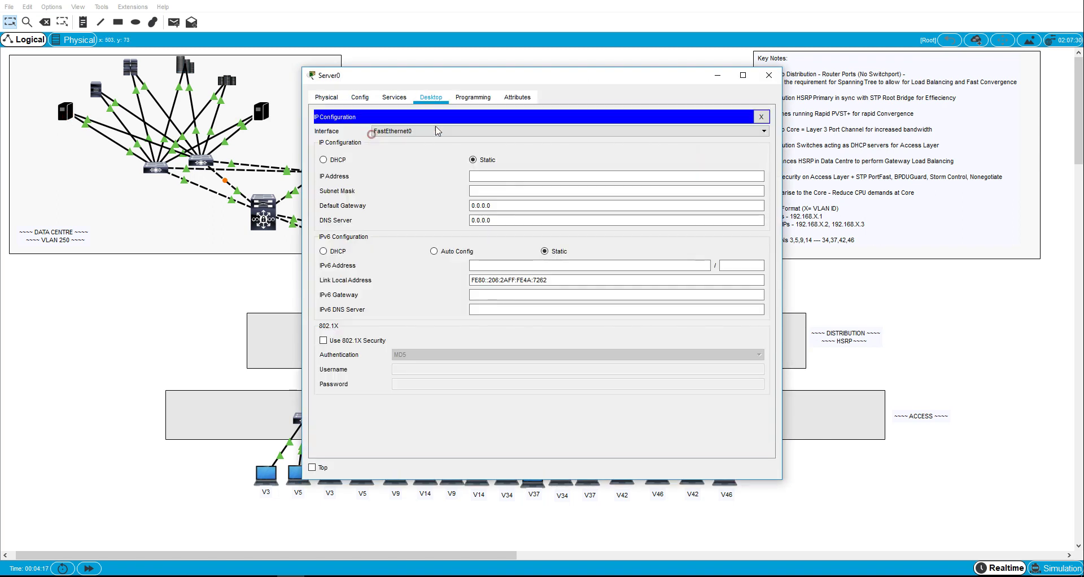
Compare Server0's FastEthernet1 and FastEthernet0 addressing, then close the server window
{"action": "left_click", "coordinate": [472, 130]}
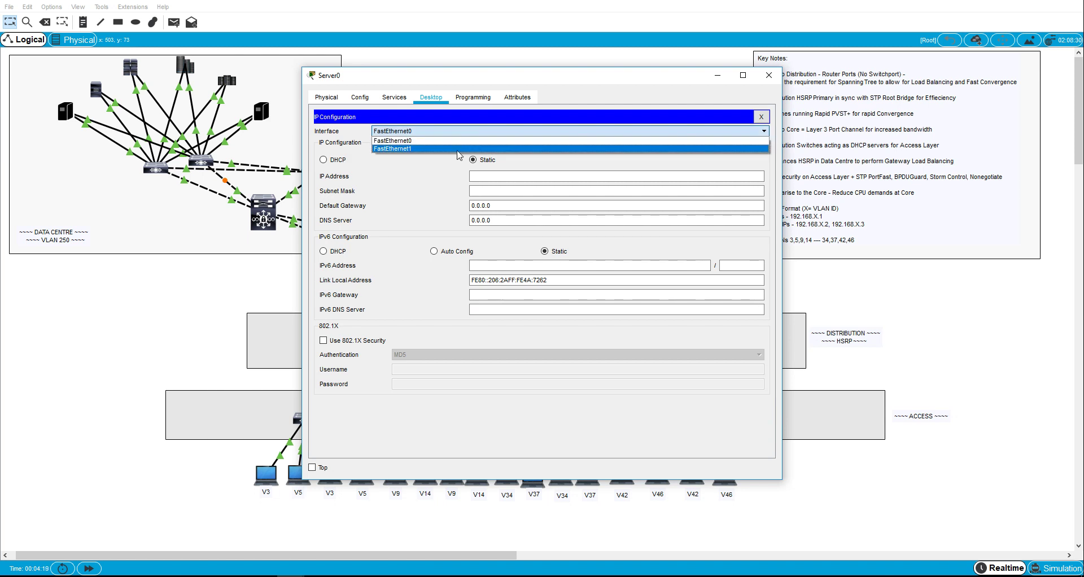
{"action": "left_click", "coordinate": [462, 149]}
{"action": "left_click", "coordinate": [436, 132]}
{"action": "left_click", "coordinate": [436, 141]}
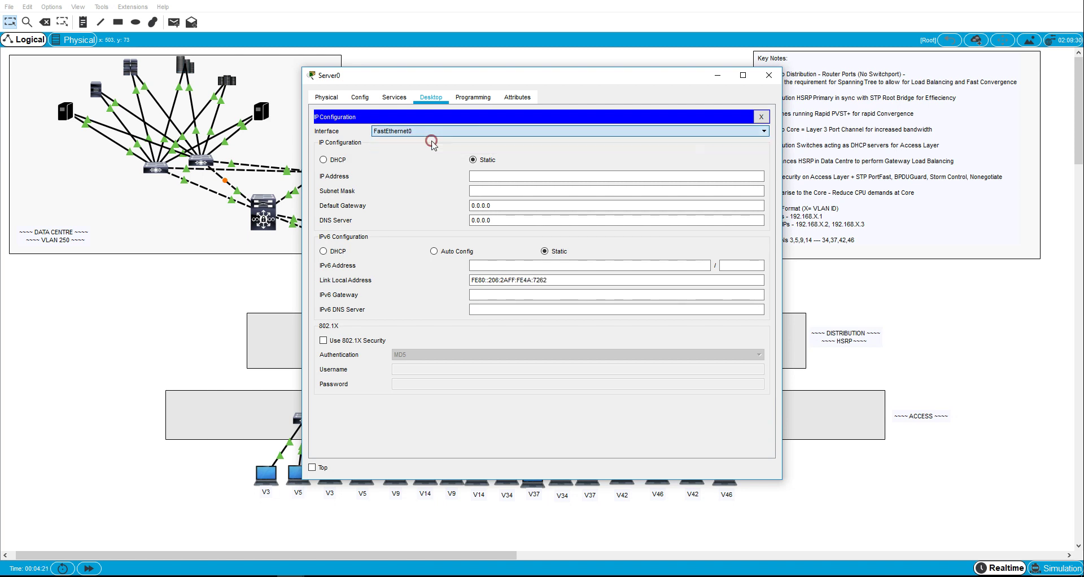
{"action": "left_click", "coordinate": [768, 75]}
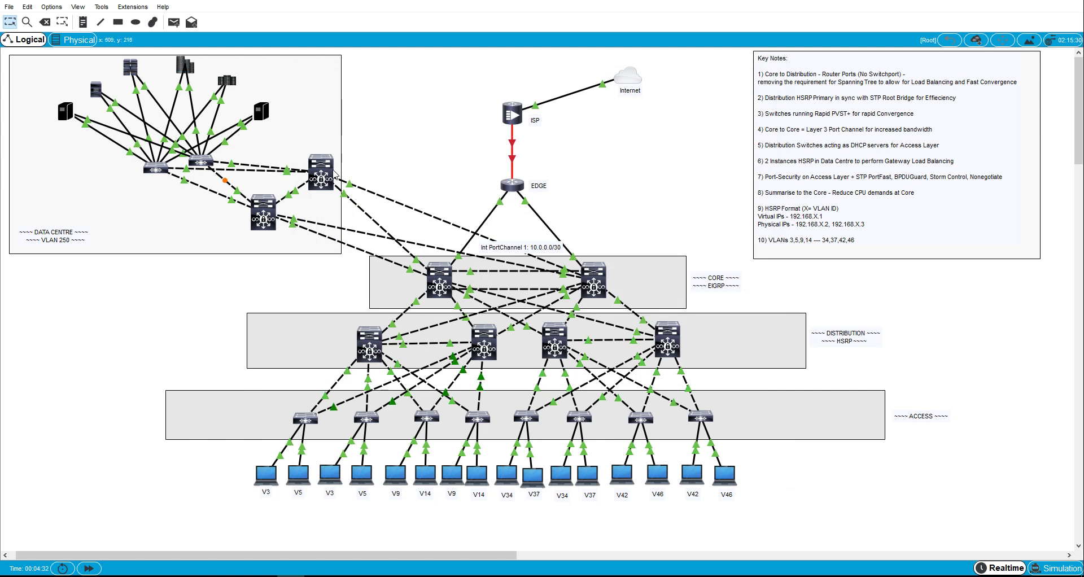
Inspect the port information of the data-centre devices in the campus topology
{"action": "mouse_move", "coordinate": [334, 174]}
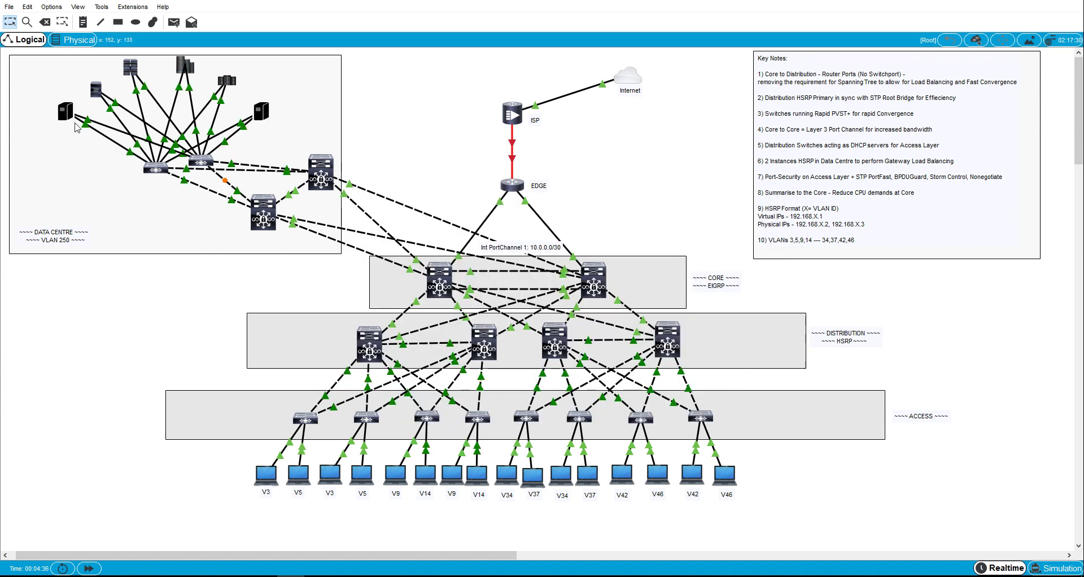
{"action": "mouse_move", "coordinate": [70, 117]}
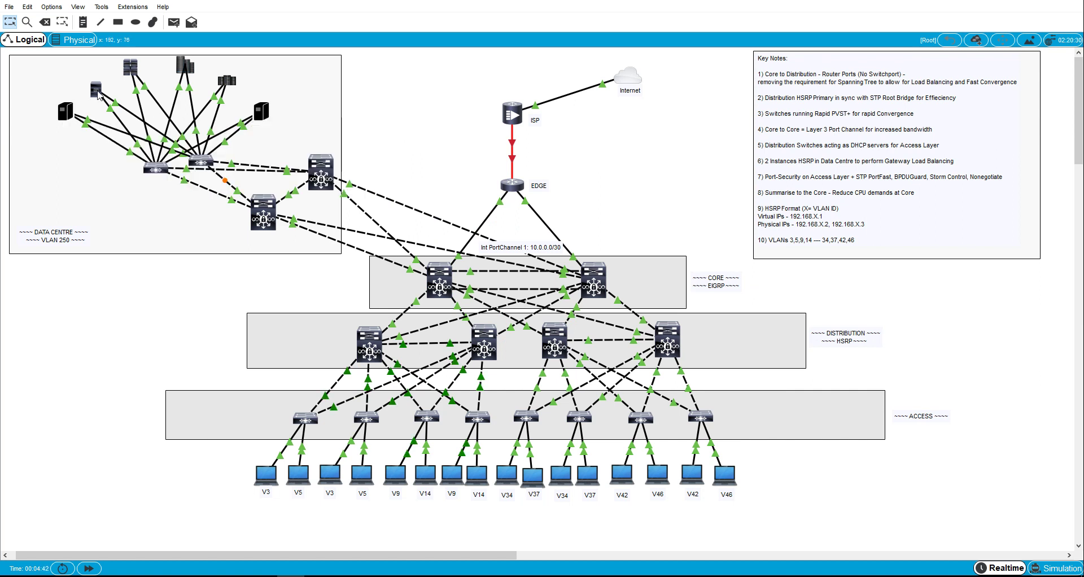
{"action": "mouse_move", "coordinate": [97, 95]}
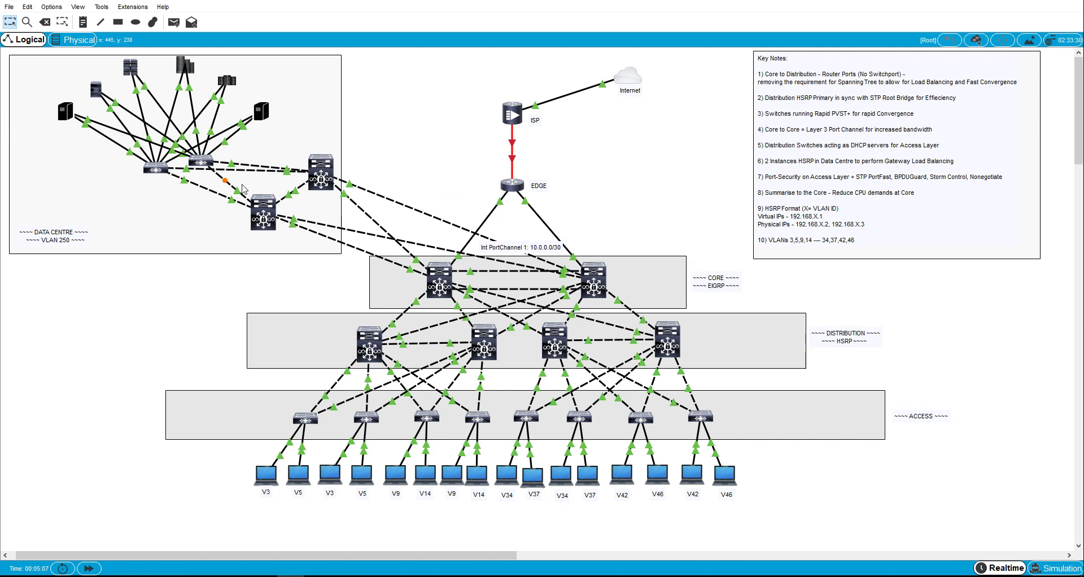
{"action": "mouse_move", "coordinate": [261, 216]}
Open DC1's CLI, enter privileged mode and list its CDP neighbours
{"action": "left_click", "coordinate": [263, 222]}
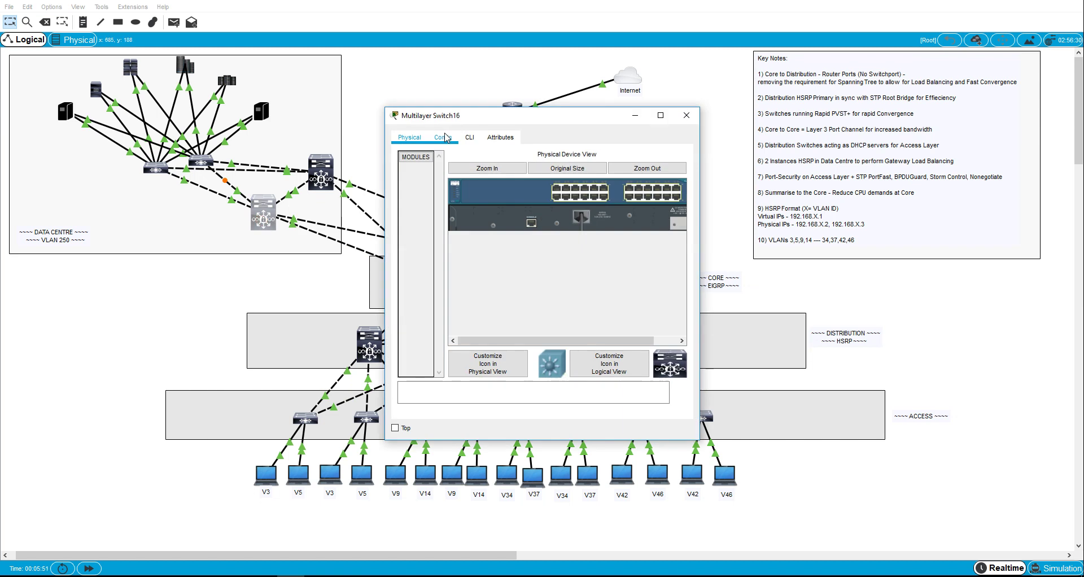
{"action": "left_click", "coordinate": [469, 138]}
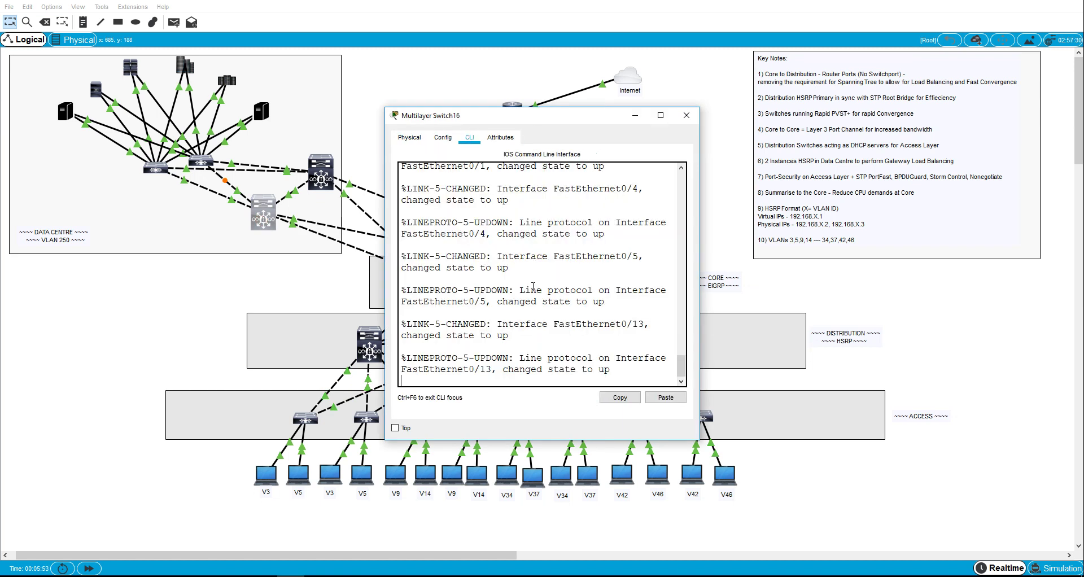
{"action": "key", "text": "Return"}
{"action": "key", "text": "Return"}
{"action": "key", "text": "Return"}
{"action": "left_click", "coordinate": [660, 115]}
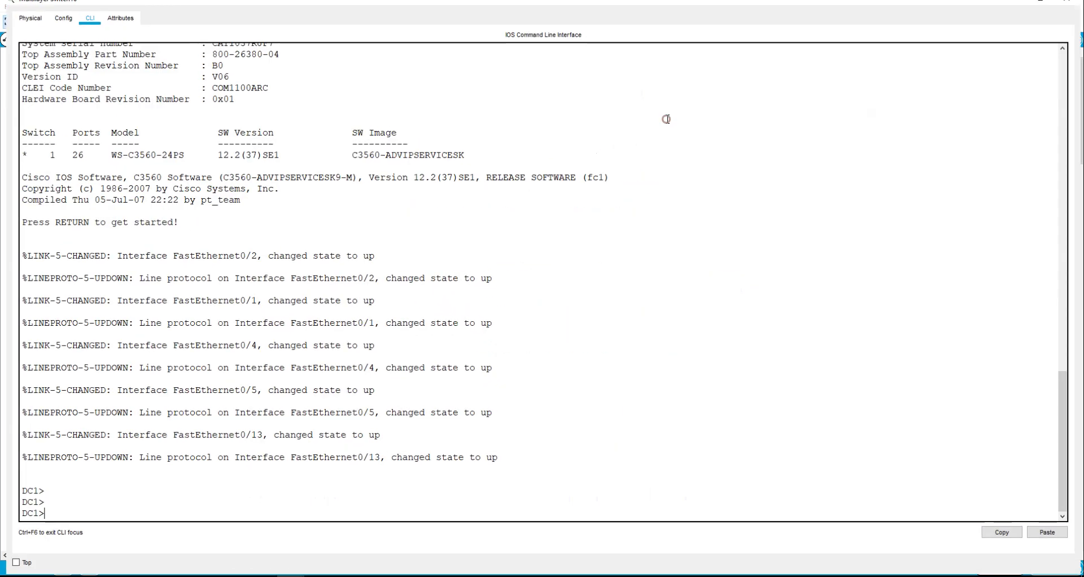
{"action": "key", "text": "Return"}
{"action": "type", "text": "en"}
{"action": "key", "text": "Return"}
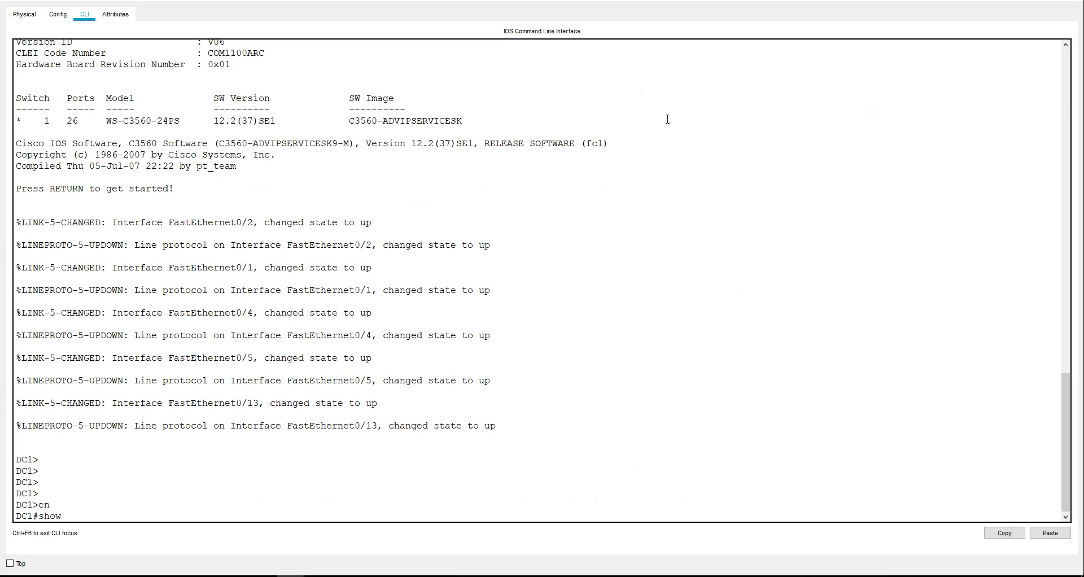
{"action": "type", "text": "show cdp n"}
{"action": "key", "text": "Return"}
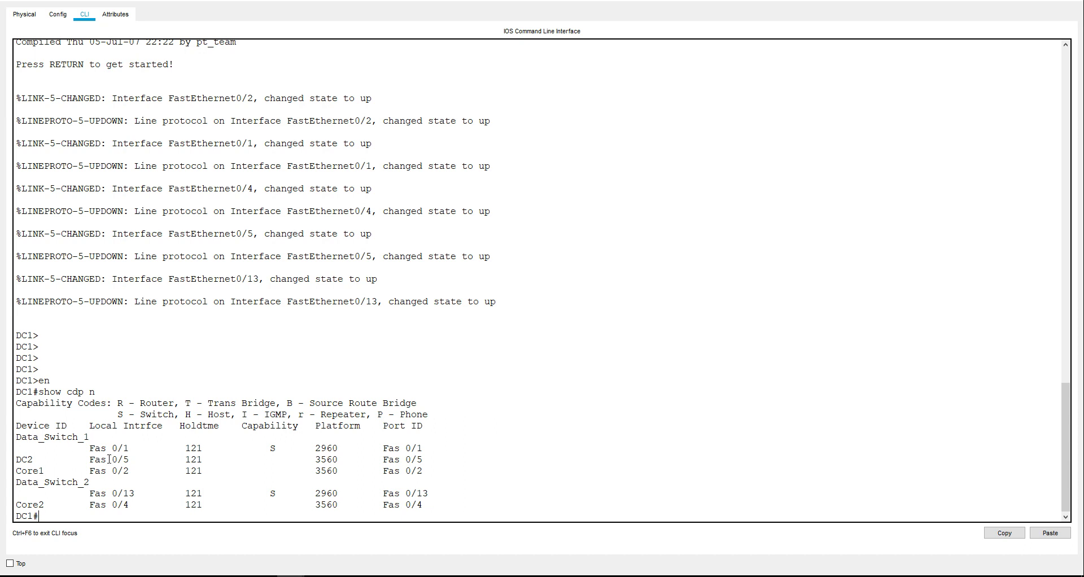
Set dot1q trunk encapsulation on DC1's interface FastEthernet0/1
{"action": "type", "text": "conf t"}
{"action": "key", "text": "Return"}
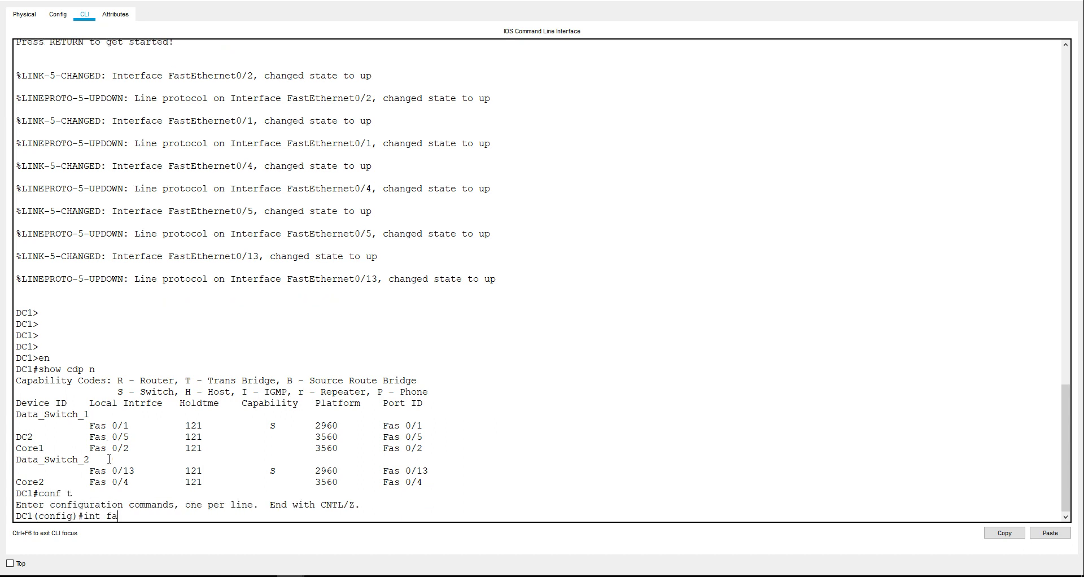
{"action": "type", "text": "int fa0/1"}
{"action": "key", "text": "Return"}
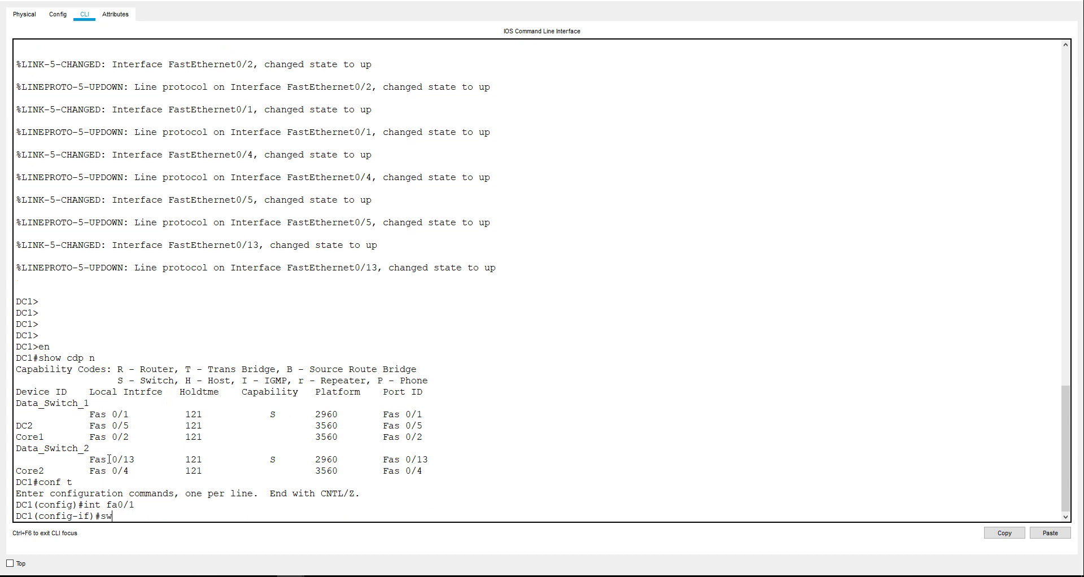
{"action": "type", "text": "sw"}
{"action": "key", "text": "Tab"}
{"action": "type", "text": "tr"}
{"action": "key", "text": "Tab"}
{"action": "type", "text": "e"}
{"action": "key", "text": "Tab"}
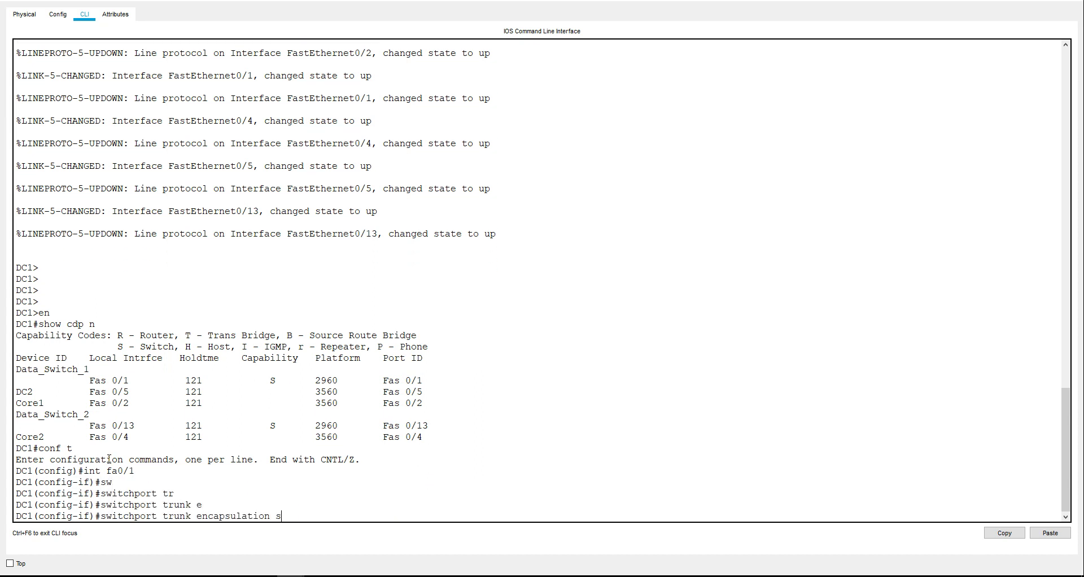
{"action": "type", "text": "s"}
{"action": "key", "text": "Tab"}
{"action": "key", "text": "BackSpace"}
{"action": "type", "text": "d"}
{"action": "key", "text": "Tab"}
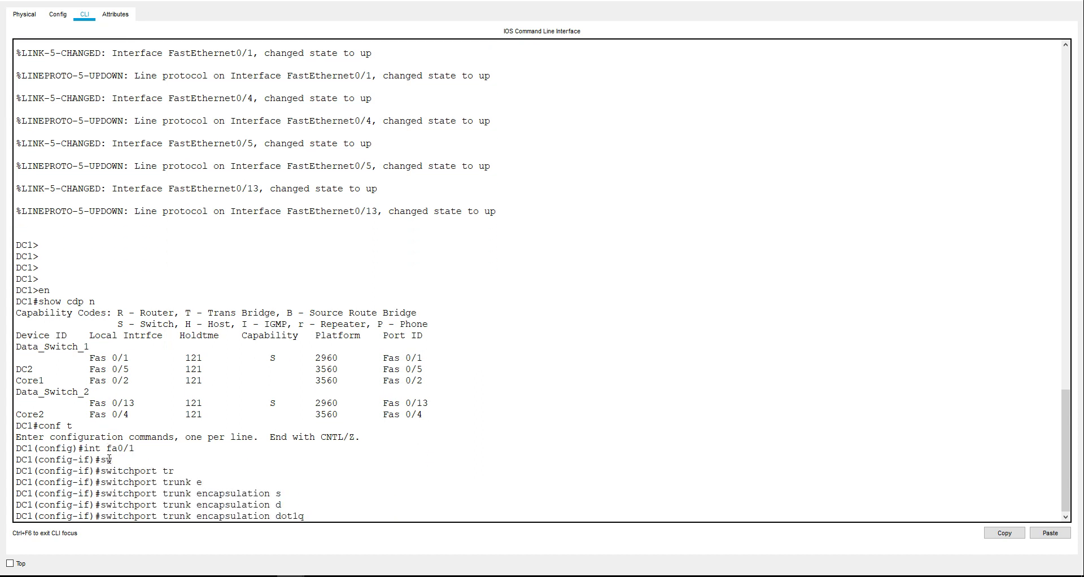
{"action": "key", "text": "Return"}
Make Fa0/1 a trunk port that allows only VLAN 250
{"action": "type", "text": "sw"}
{"action": "key", "text": "Tab"}
{"action": "type", "text": "m"}
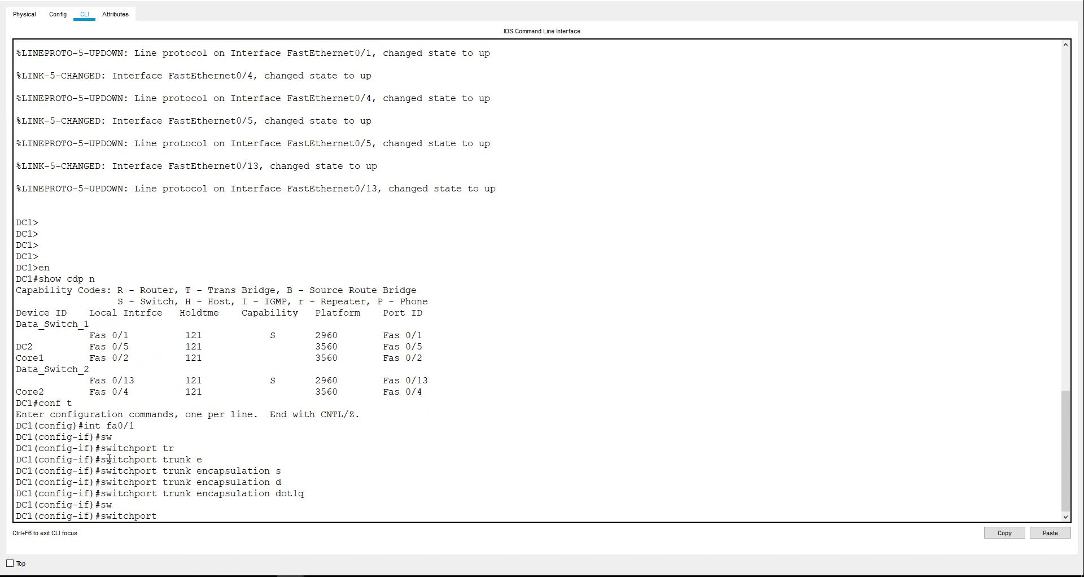
{"action": "key", "text": "Tab"}
{"action": "type", "text": "tr"}
{"action": "key", "text": "Tab"}
{"action": "key", "text": "Return"}
{"action": "type", "text": "sw"}
{"action": "key", "text": "Tab"}
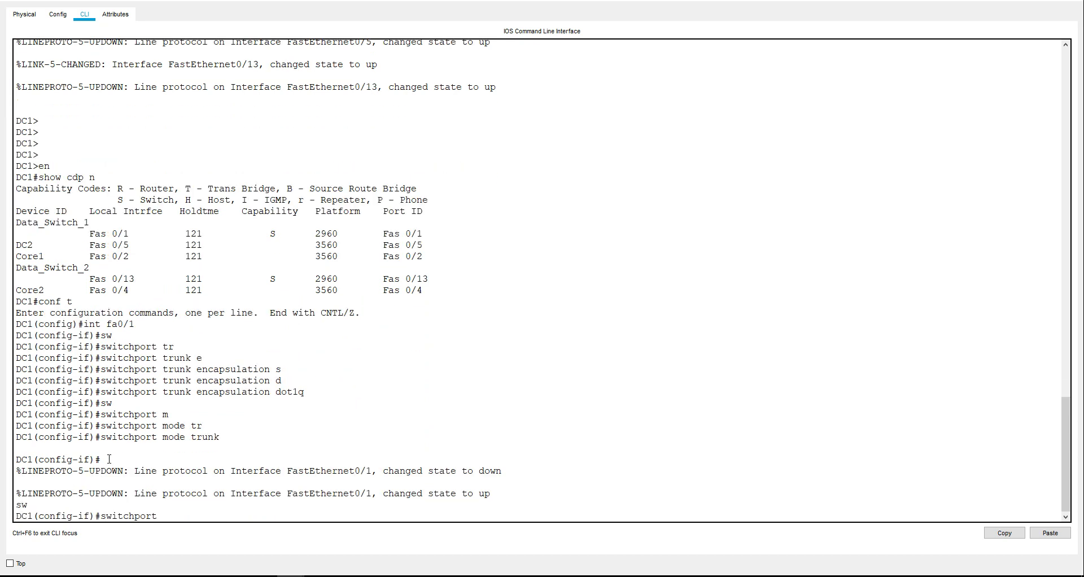
{"action": "type", "text": "tr"}
{"action": "key", "text": "Tab"}
{"action": "type", "text": "a"}
{"action": "key", "text": "Tab"}
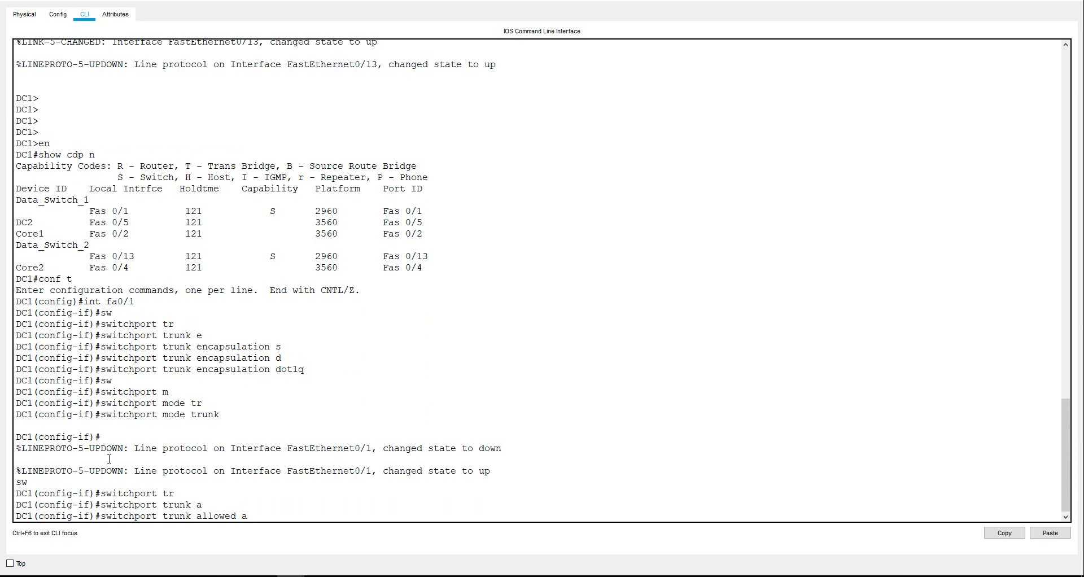
{"action": "type", "text": "v"}
{"action": "key", "text": "Tab"}
{"action": "type", "text": "250"}
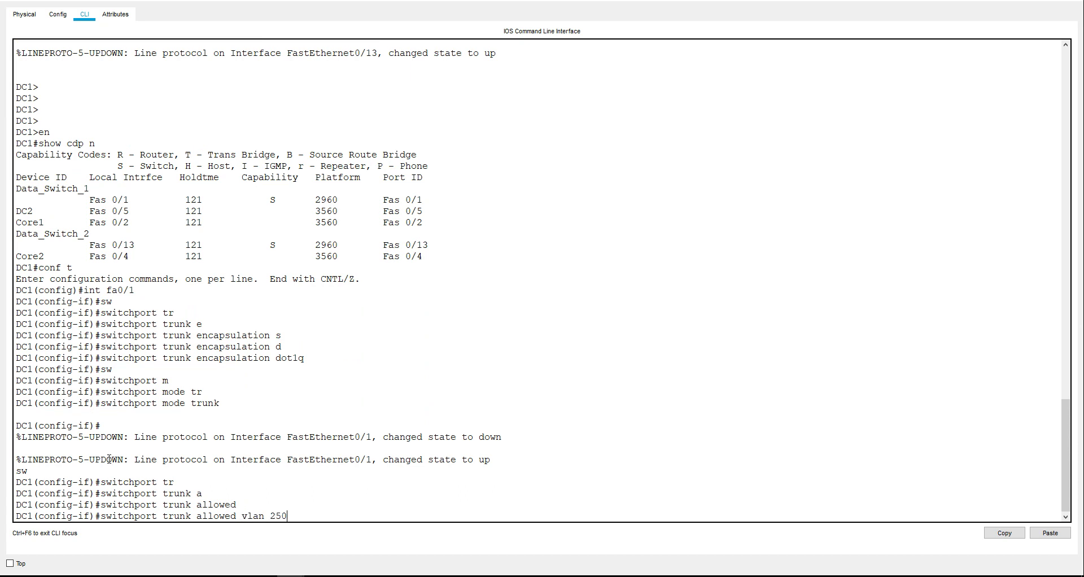
{"action": "key", "text": "Return"}
Disable trunk negotiation on Fa0/1 with switchport nonegotiate
{"action": "type", "text": "sw"}
{"action": "key", "text": "Tab"}
{"action": "type", "text": "n"}
{"action": "key", "text": "Tab"}
{"action": "key", "text": "Return"}
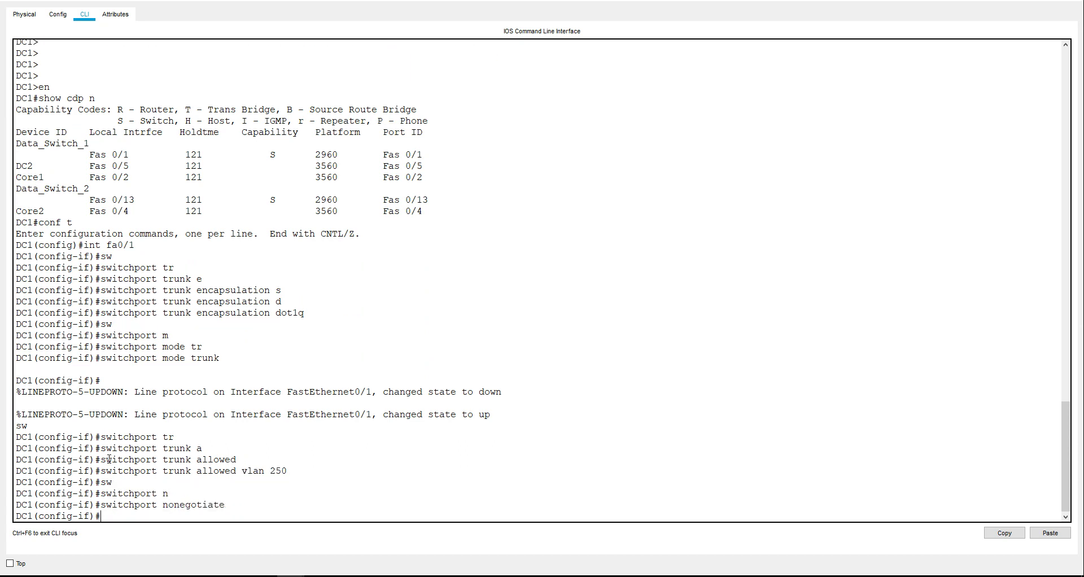
Move to interface FastEthernet0/13 and set dot1q trunk encapsulation
{"action": "type", "text": "exi"}
{"action": "key", "text": "Return"}
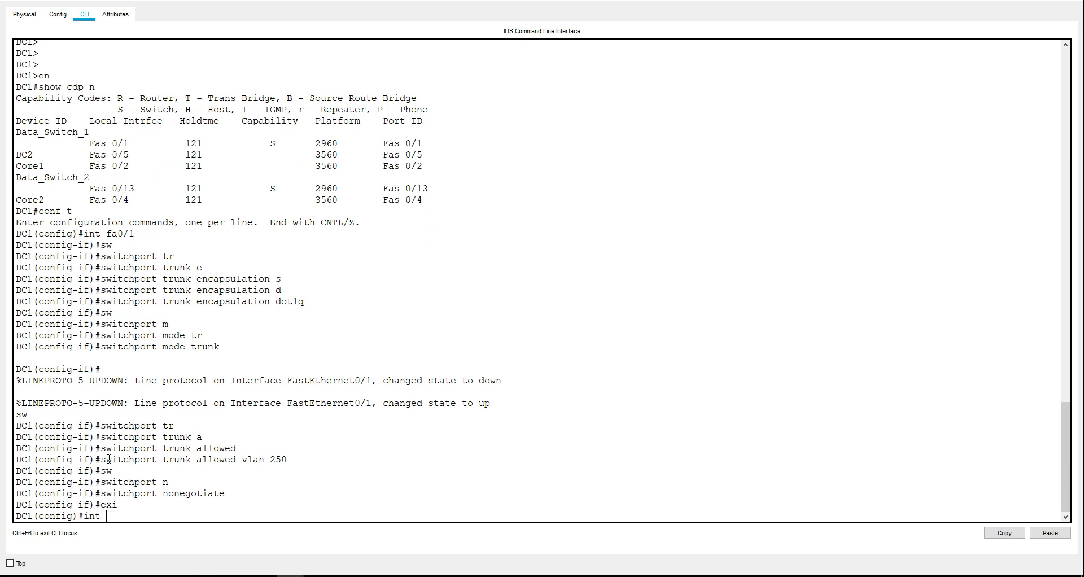
{"action": "type", "text": "int fa0/13"}
{"action": "key", "text": "Return"}
{"action": "type", "text": "sw"}
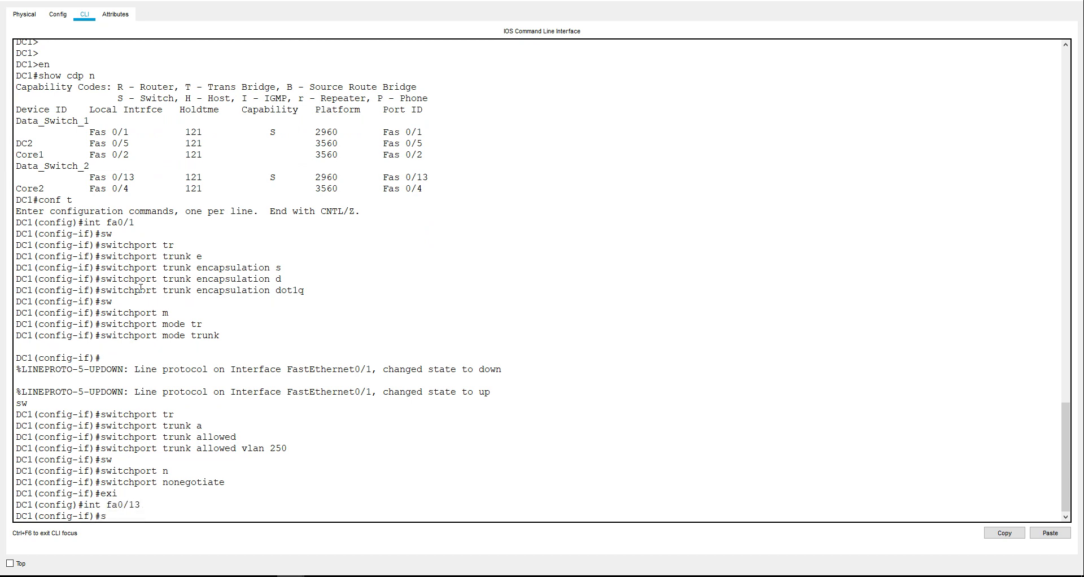
{"action": "key", "text": "Tab"}
{"action": "type", "text": "tr"}
{"action": "key", "text": "Tab"}
{"action": "type", "text": "e"}
{"action": "key", "text": "Tab"}
{"action": "type", "text": "d"}
Put Fa0/13 into switchport trunk mode
{"action": "key", "text": "Tab"}
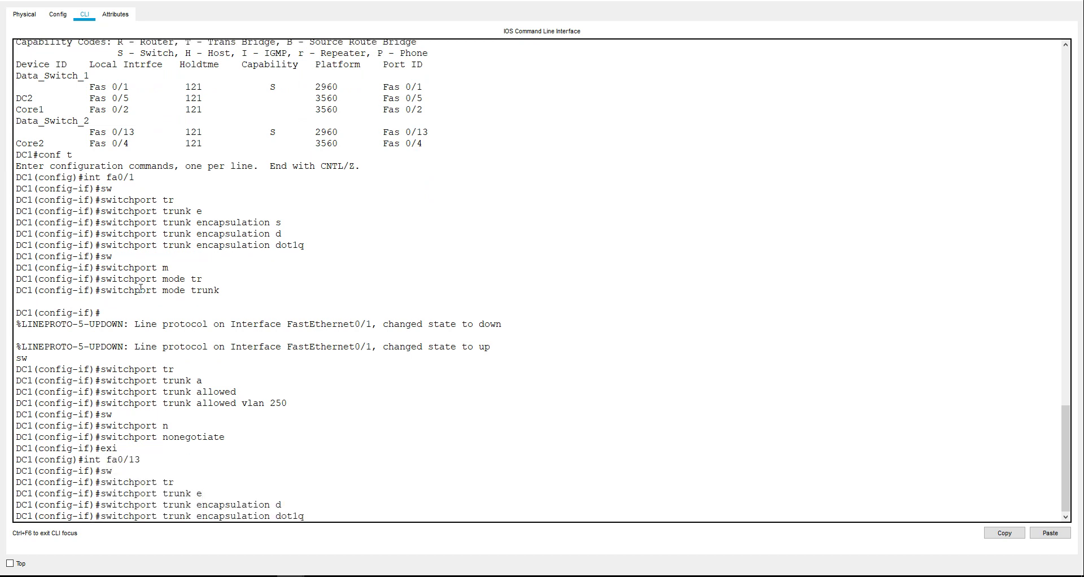
{"action": "key", "text": "Return"}
{"action": "type", "text": "sw"}
{"action": "key", "text": "Tab"}
{"action": "type", "text": "m"}
{"action": "key", "text": "Tab"}
{"action": "type", "text": "tr"}
Restrict the Fa0/13 trunk to allowed VLAN 250 only
{"action": "key", "text": "Tab"}
{"action": "key", "text": "Return"}
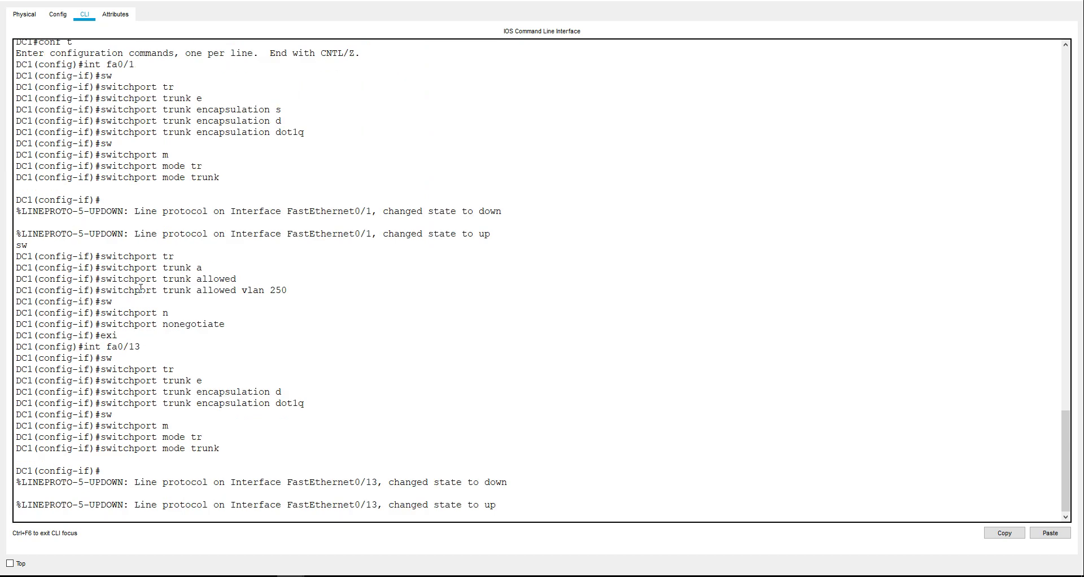
{"action": "key", "text": "Return"}
{"action": "type", "text": "sw"}
{"action": "key", "text": "Tab"}
{"action": "type", "text": "tr"}
{"action": "key", "text": "Tab"}
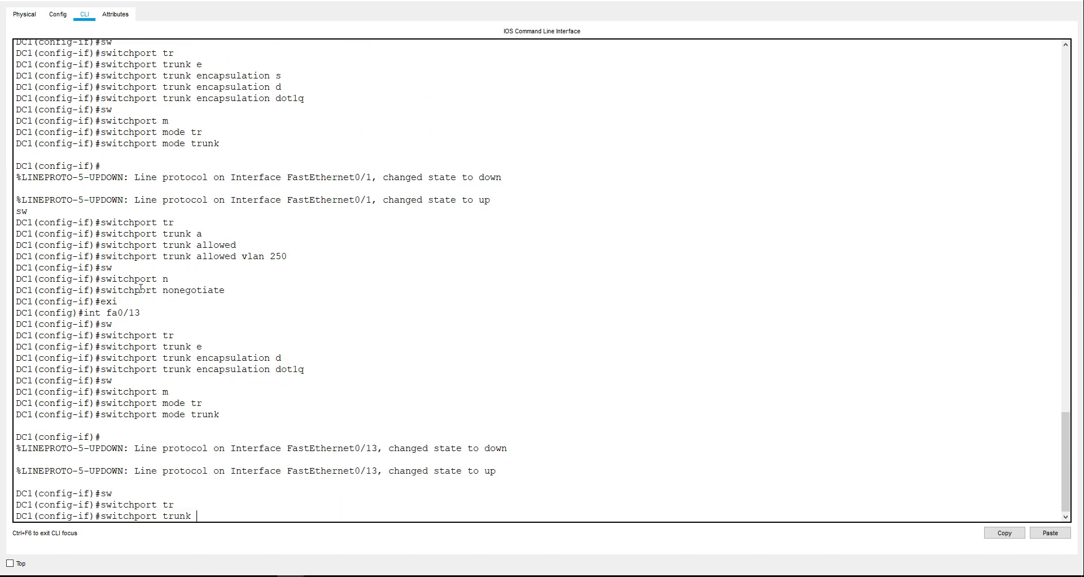
{"action": "type", "text": "a"}
{"action": "key", "text": "Tab"}
{"action": "type", "text": "v"}
{"action": "key", "text": "Tab"}
{"action": "type", "text": "25"}
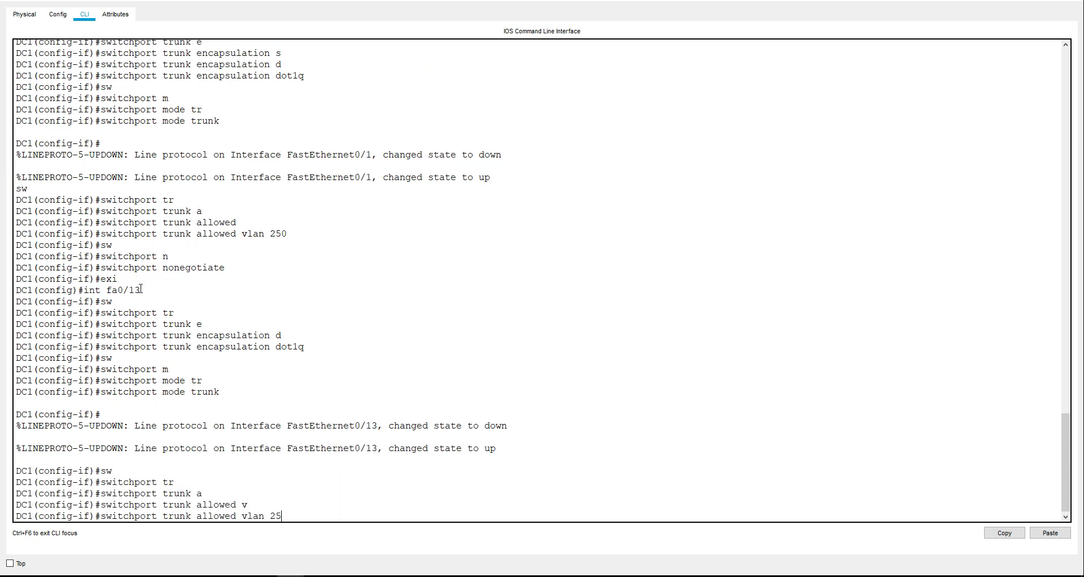
{"action": "type", "text": "0"}
{"action": "key", "text": "Return"}
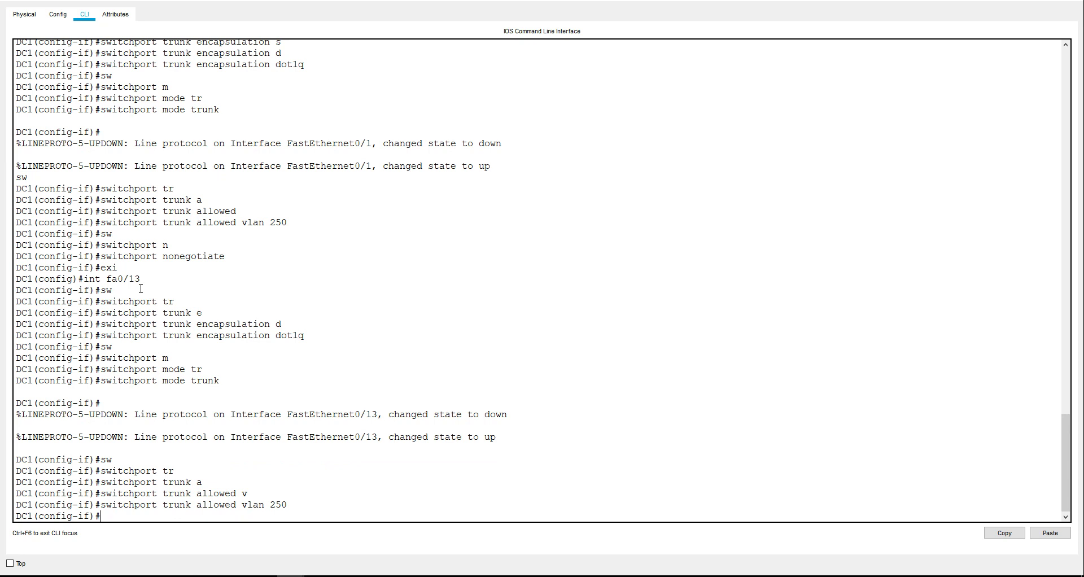
Disable trunk negotiation on Fa0/13 with switchport nonegotiate
{"action": "type", "text": "sw"}
{"action": "key", "text": "Tab"}
{"action": "type", "text": "n"}
{"action": "key", "text": "Tab"}
{"action": "key", "text": "Return"}
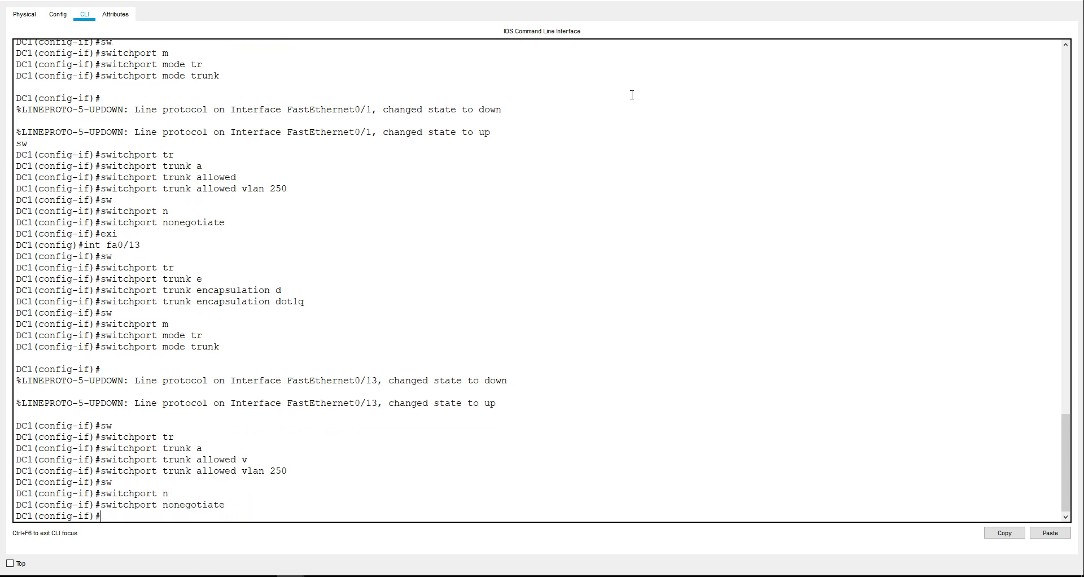
Close DC1, open DC2's CLI in privileged mode and list its CDP neighbours
{"action": "left_click", "coordinate": [1067, 2]}
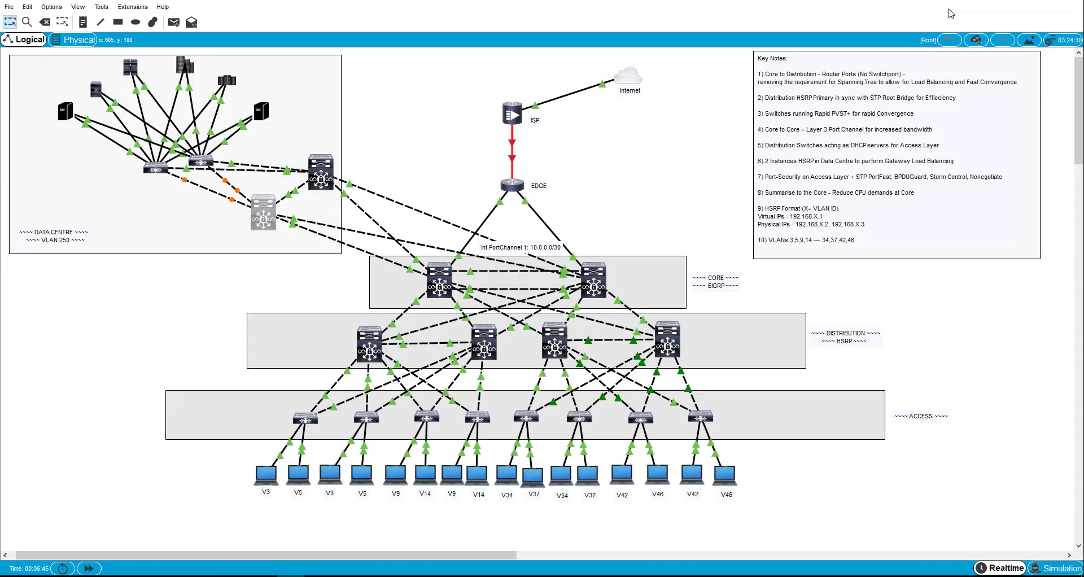
{"action": "left_click", "coordinate": [150, 307]}
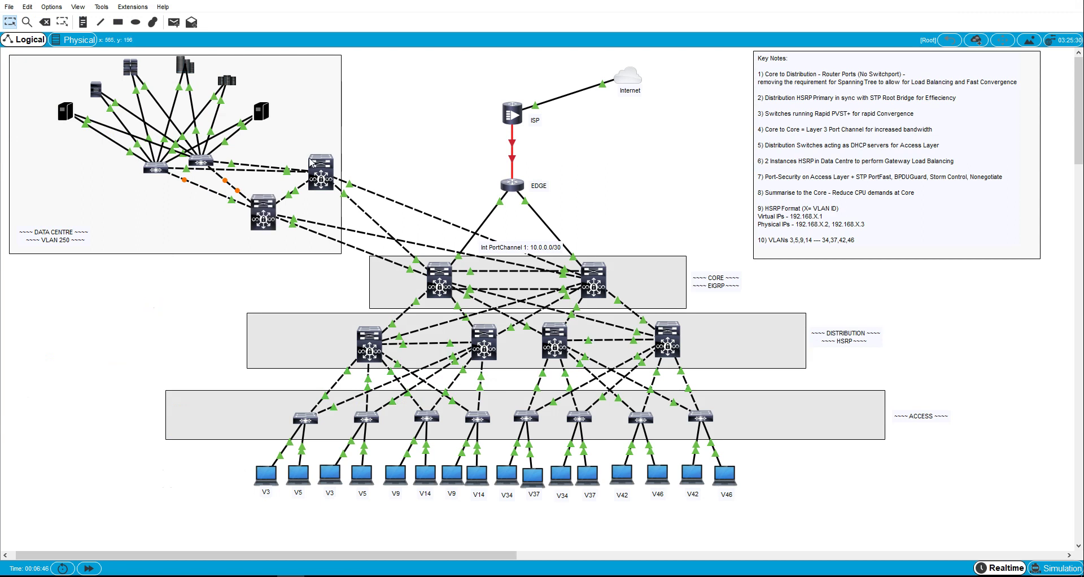
{"action": "left_click", "coordinate": [321, 172]}
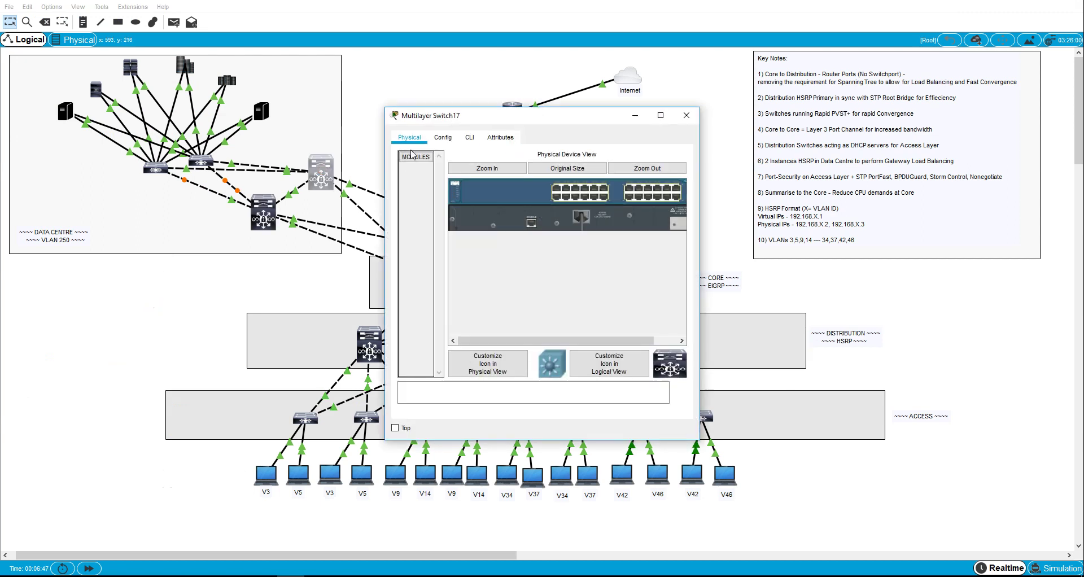
{"action": "left_click", "coordinate": [469, 137]}
{"action": "left_click", "coordinate": [659, 116]}
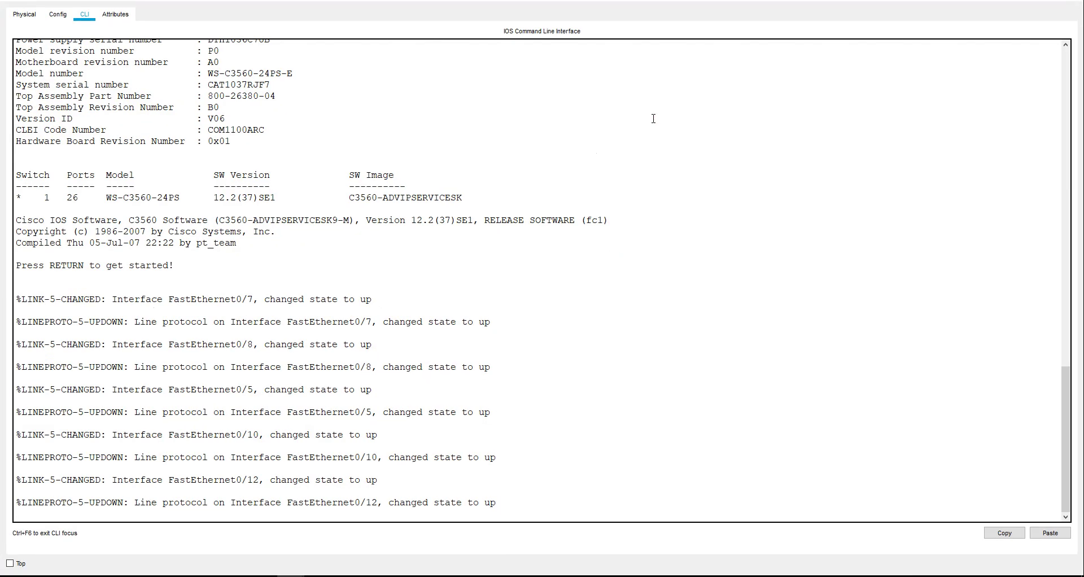
{"action": "key", "text": "Return"}
{"action": "key", "text": "Return"}
{"action": "type", "text": "e"}
{"action": "key", "text": "Return"}
{"action": "type", "text": "e"}
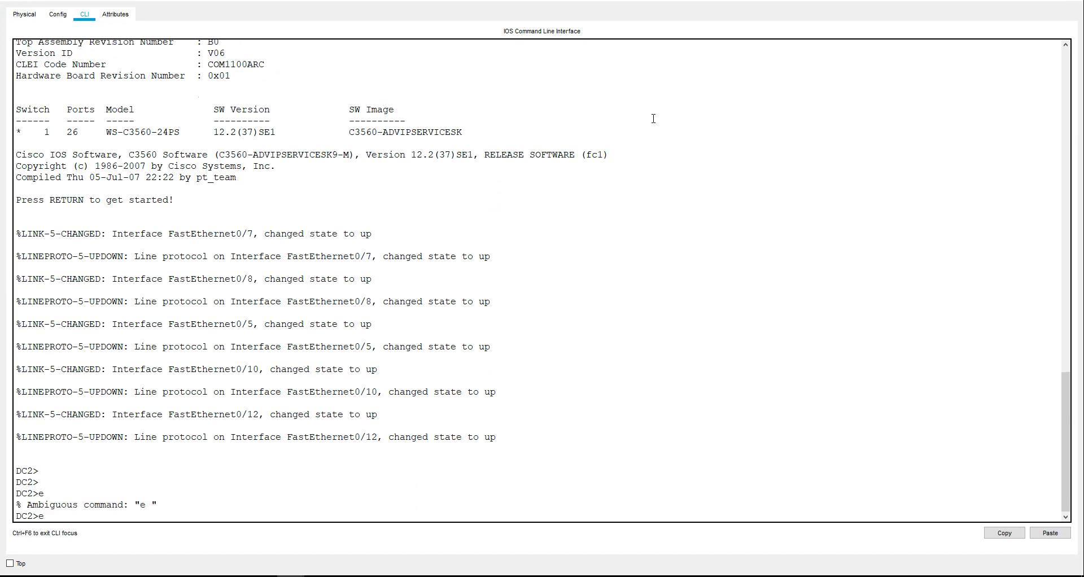
{"action": "type", "text": "n"}
{"action": "key", "text": "Return"}
{"action": "type", "text": "show cdp n"}
{"action": "key", "text": "Return"}
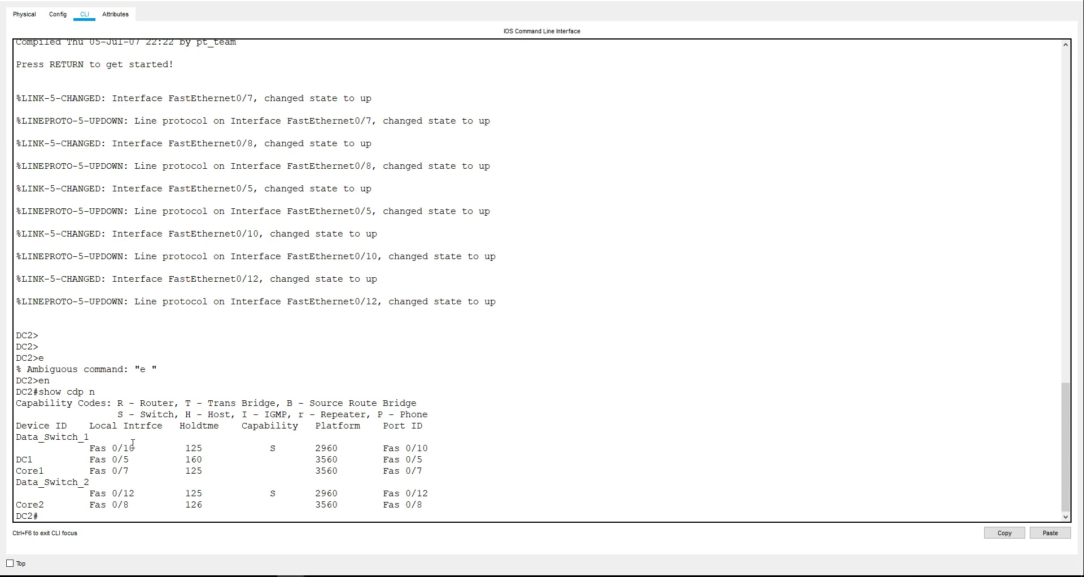
Note Data_Switch_1's port Fa0/10 in the neighbour table and select interface FastEthernet0/10
{"action": "left_click_drag", "start_coordinate": [136, 446], "coordinate": [91, 438]}
{"action": "left_click", "coordinate": [145, 491]}
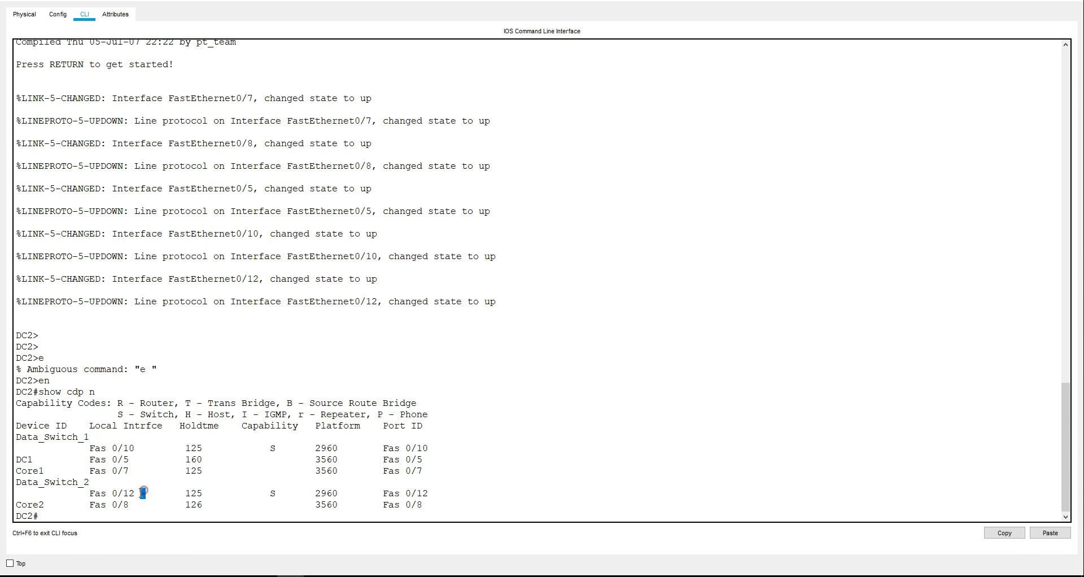
{"action": "left_click", "coordinate": [80, 520]}
{"action": "type", "text": "conf t"}
{"action": "key", "text": "Return"}
{"action": "type", "text": "fa0/1"}
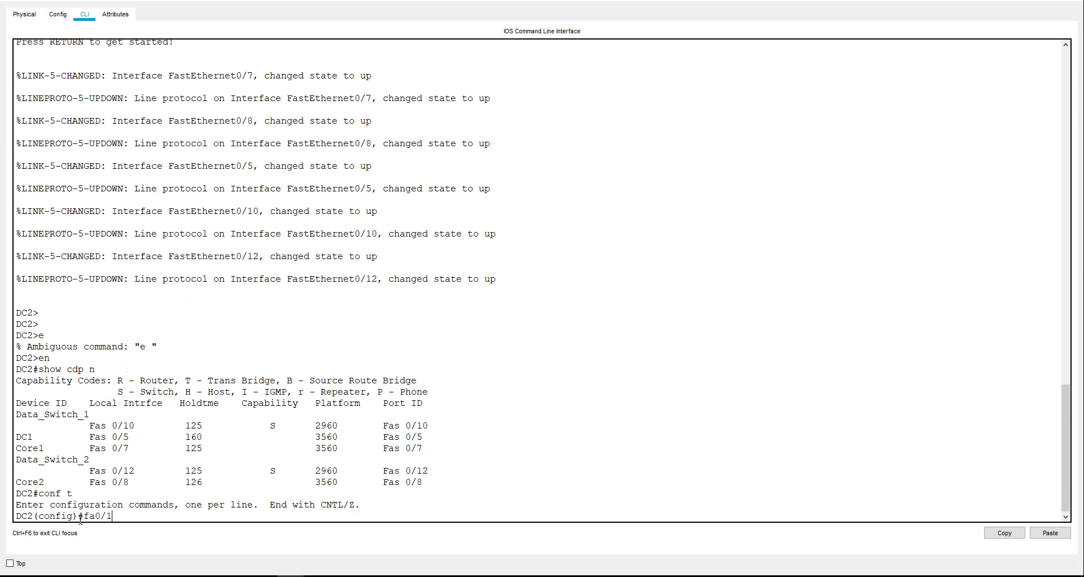
{"action": "type", "text": "12"}
{"action": "key", "text": "BackSpace"}
{"action": "key", "text": "BackSpace"}
{"action": "type", "text": "0"}
{"action": "key", "text": "Return"}
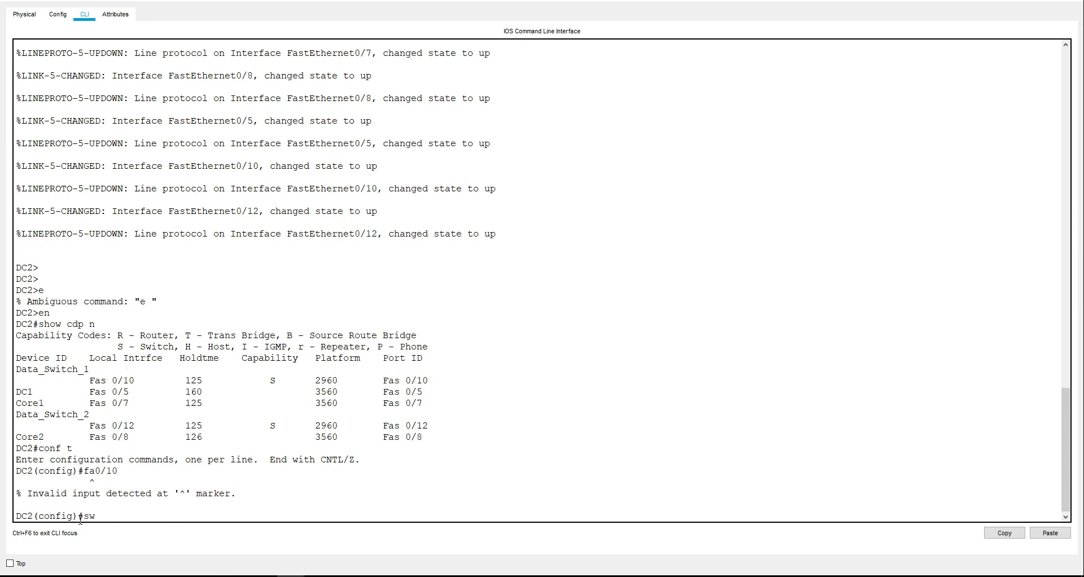
{"action": "type", "text": "int fa0/1-"}
{"action": "key", "text": "Return"}
Make Fa0/10 a dot1q trunk allowing only VLAN 250, with nonegotiate
{"action": "type", "text": "sw"}
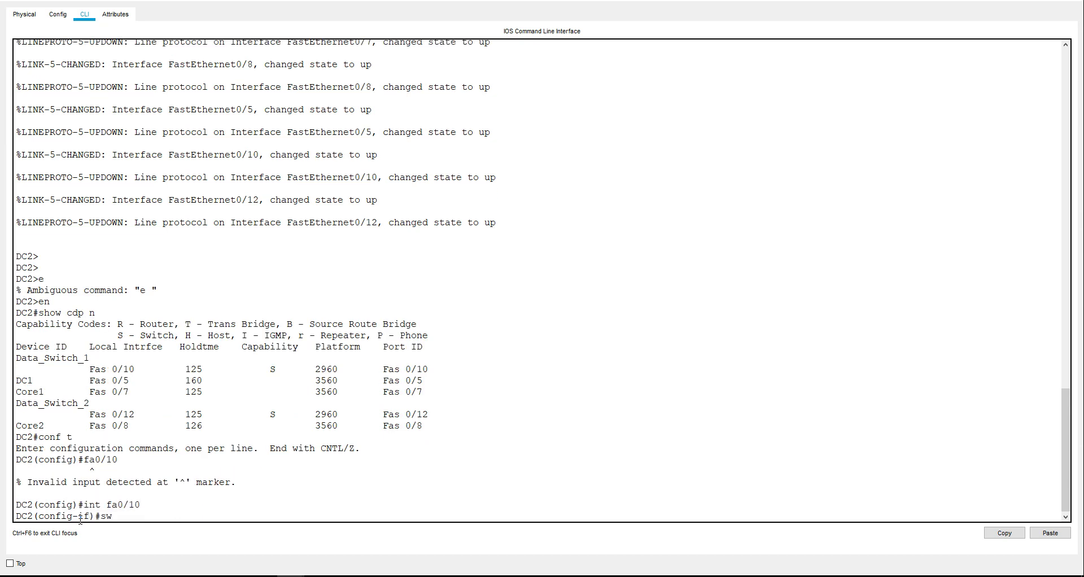
{"action": "type", "text": "\ttr\te\td"}
{"action": "key", "text": "Return"}
{"action": "type", "text": "s"}
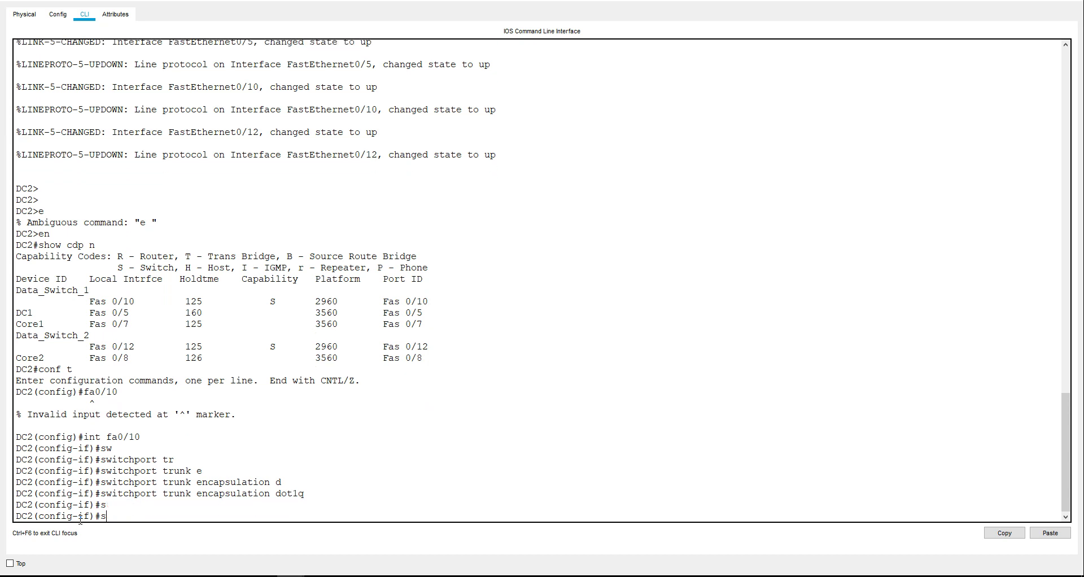
{"action": "type", "text": "\tw\tm\trr"}
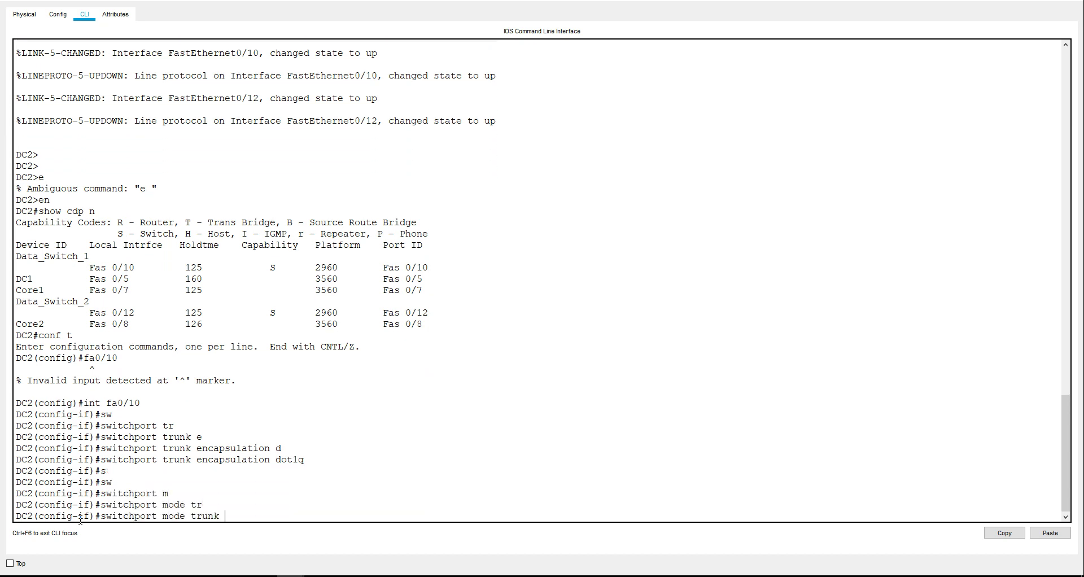
{"action": "key", "text": "Return"}
{"action": "type", "text": "sw\ttr\ta"}
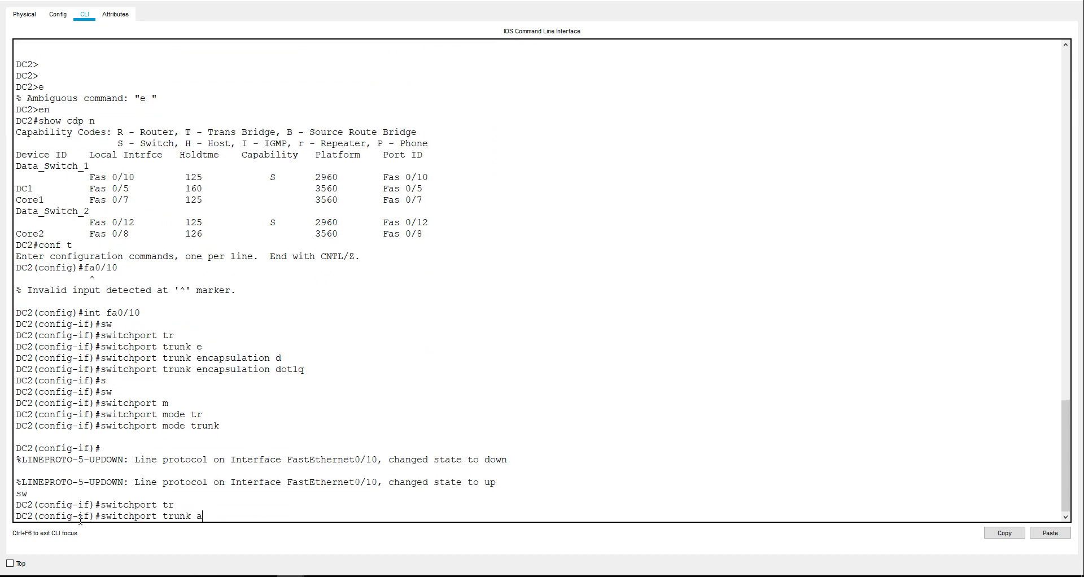
{"action": "type", "text": "\tv\t250"}
{"action": "key", "text": "Return"}
{"action": "type", "text": "s"}
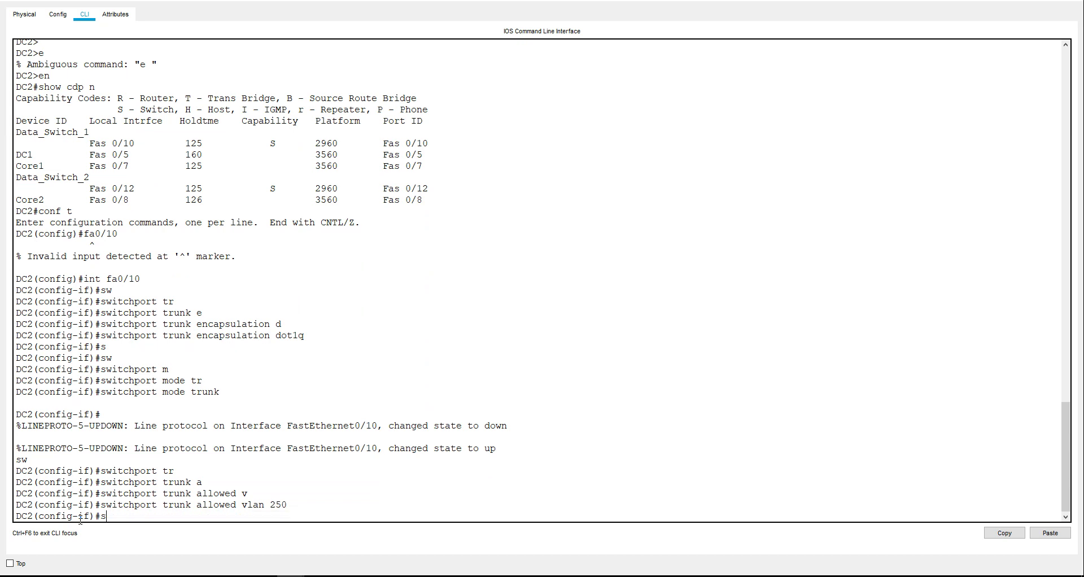
{"action": "type", "text": "w\tn"}
{"action": "key", "text": "Return"}
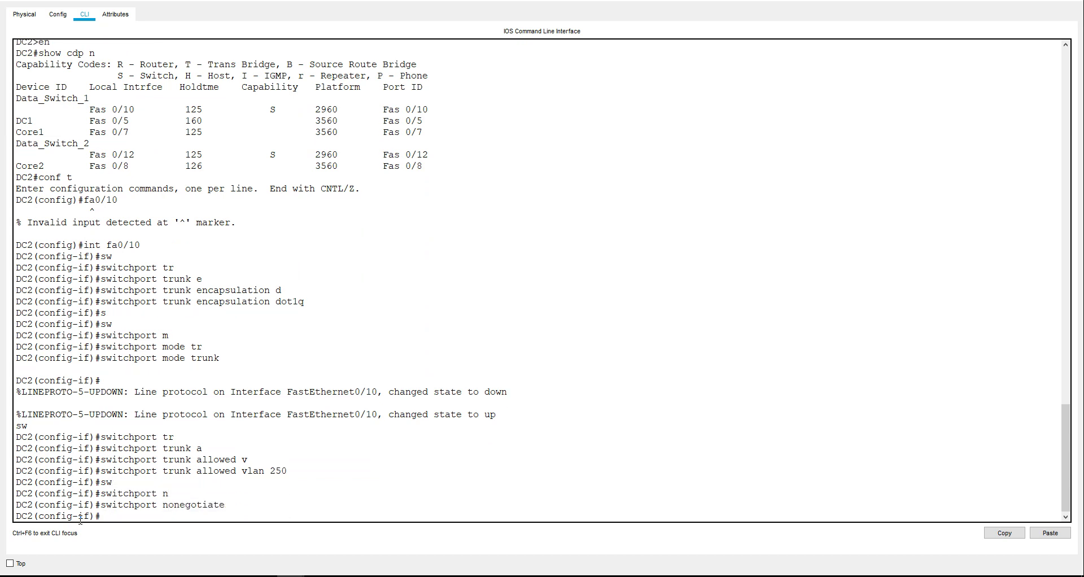
On DC2's Fa0/12, set dot1q trunk encapsulation and switchport mode trunk
{"action": "type", "text": "exi"}
{"action": "key", "text": "Return"}
{"action": "type", "text": "int f"}
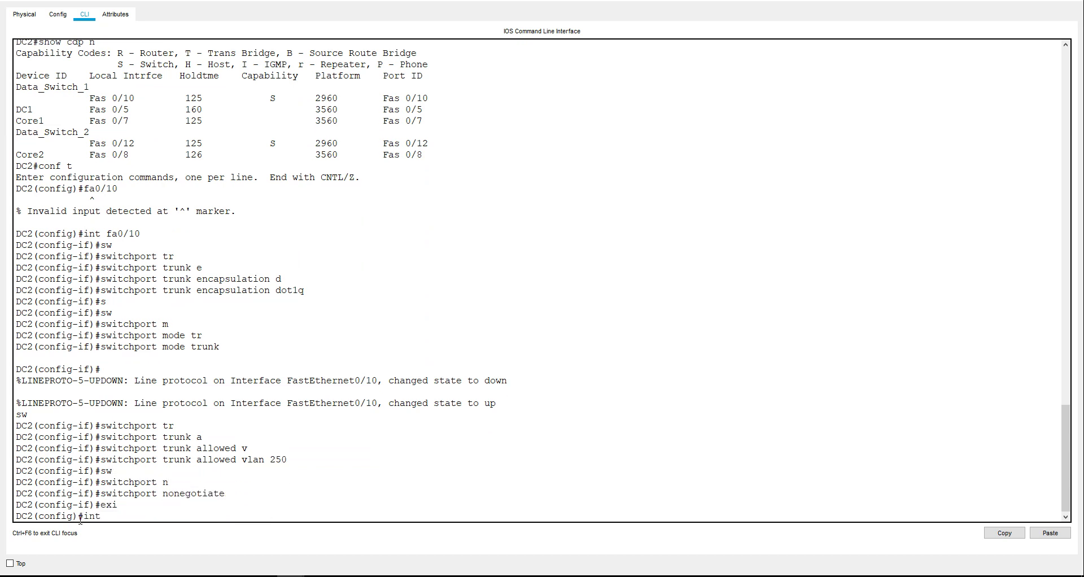
{"action": "key", "text": "BackSpace"}
{"action": "type", "text": "0/-12"}
{"action": "key", "text": "BackSpace"}
{"action": "key", "text": "BackSpace"}
{"action": "key", "text": "BackSpace"}
{"action": "type", "text": "12"}
{"action": "key", "text": "Return"}
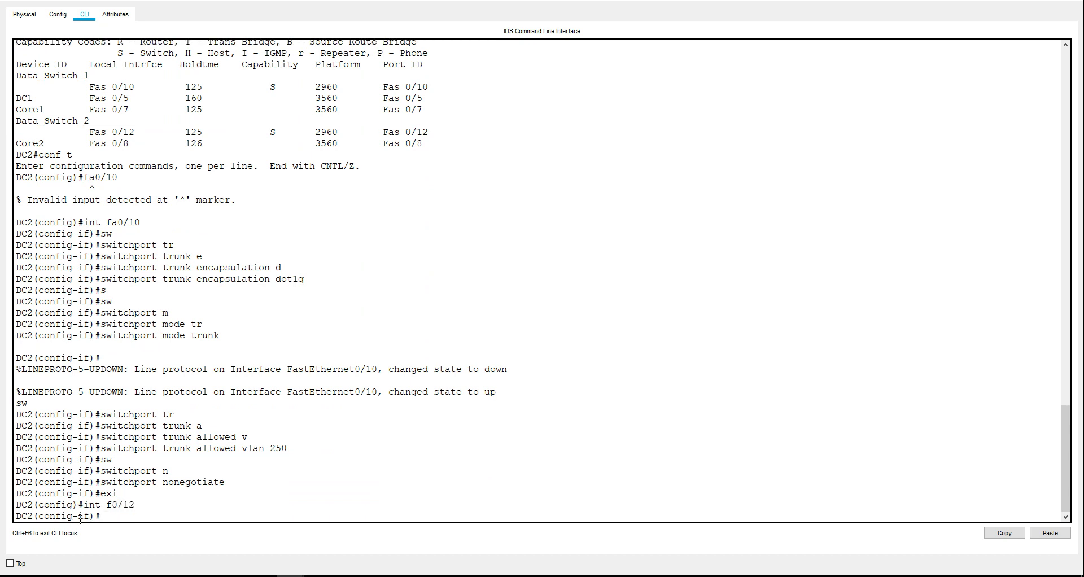
{"action": "type", "text": "sw\ttr\te\td"}
{"action": "key", "text": "Return"}
{"action": "type", "text": "sw"}
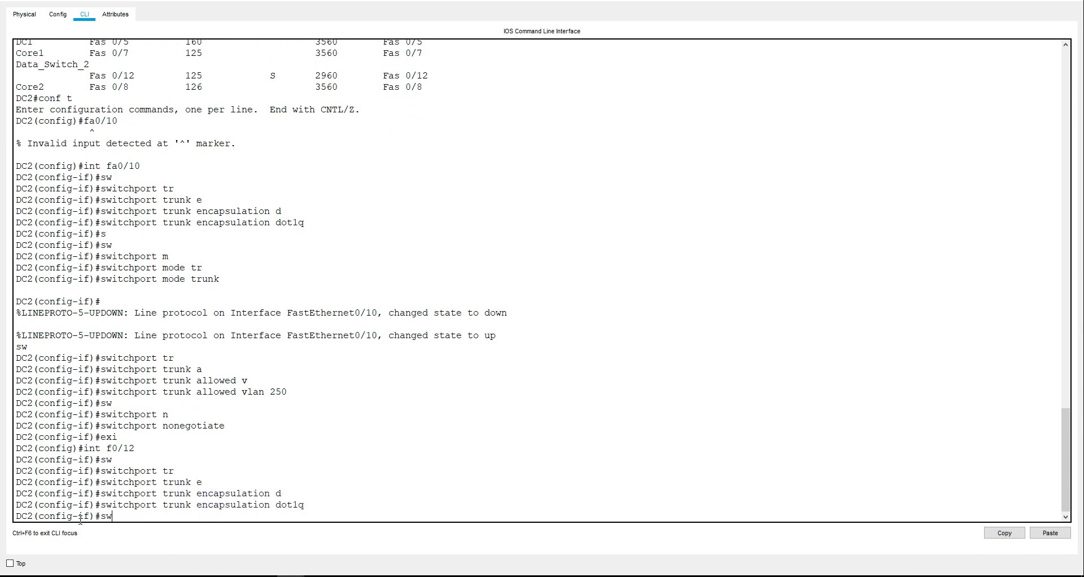
{"action": "type", "text": "\tm\ttr"}
{"action": "key", "text": "Return"}
Allow only VLAN 250 on the Fa0/12 trunk and disable trunk negotiation
{"action": "type", "text": "sqtr"}
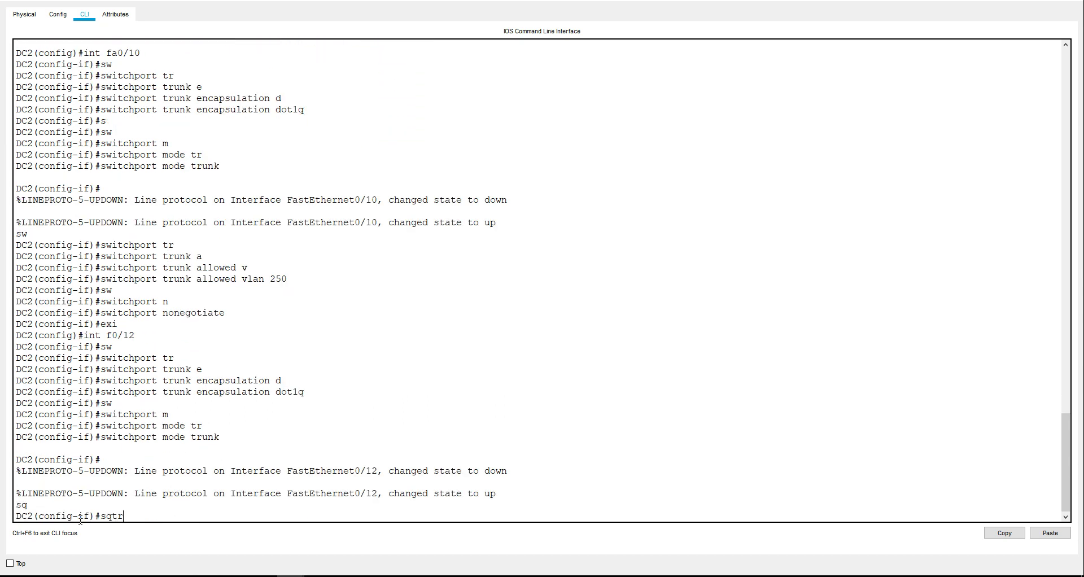
{"action": "key", "text": "Tab"}
{"action": "type", "text": "a"}
{"action": "key", "text": "Tab"}
{"action": "type", "text": "v"}
{"action": "key", "text": "Tab"}
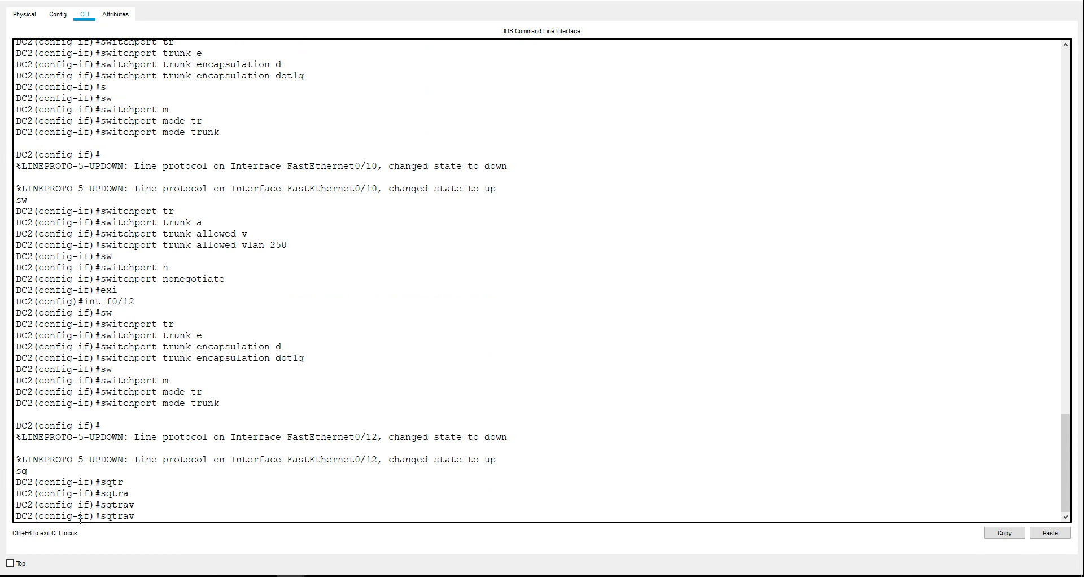
{"action": "key", "text": "BackSpace"}
{"action": "key", "text": "BackSpace"}
{"action": "key", "text": "BackSpace"}
{"action": "key", "text": "BackSpace"}
{"action": "key", "text": "BackSpace"}
{"action": "key", "text": "BackSpace"}
{"action": "type", "text": "sw"}
{"action": "type", "text": "w"}
{"action": "key", "text": "Tab"}
{"action": "type", "text": "tr"}
{"action": "key", "text": "Tab"}
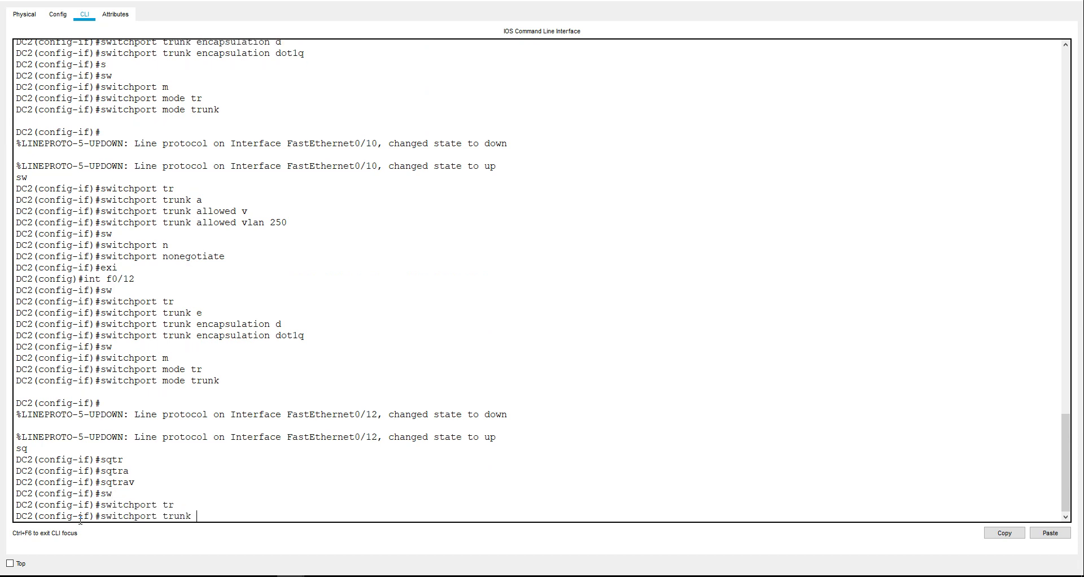
{"action": "type", "text": "a"}
{"action": "key", "text": "Tab"}
{"action": "type", "text": "v"}
{"action": "key", "text": "Tab"}
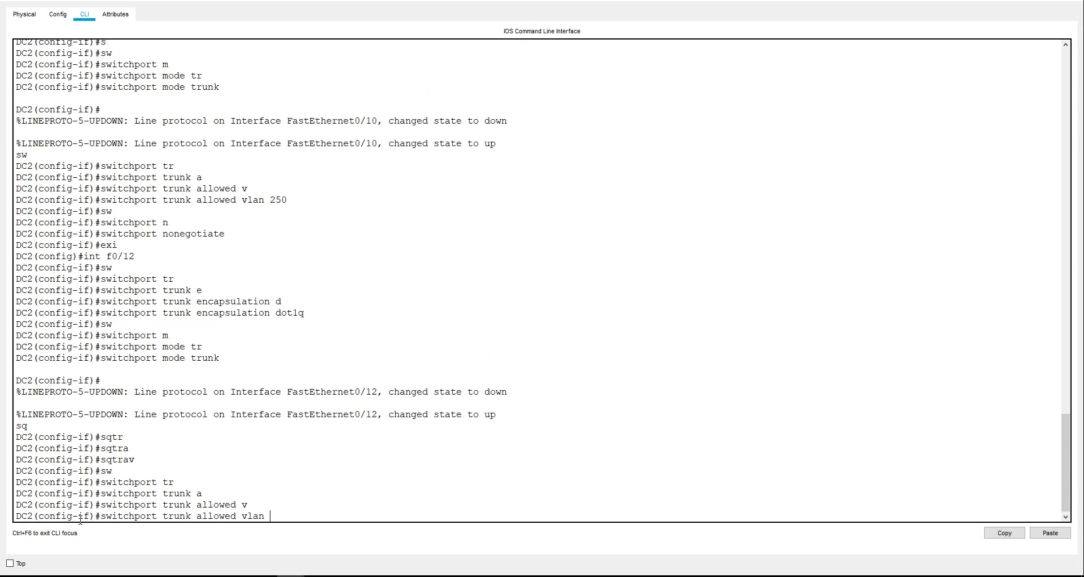
{"action": "type", "text": "250"}
{"action": "key", "text": "Return"}
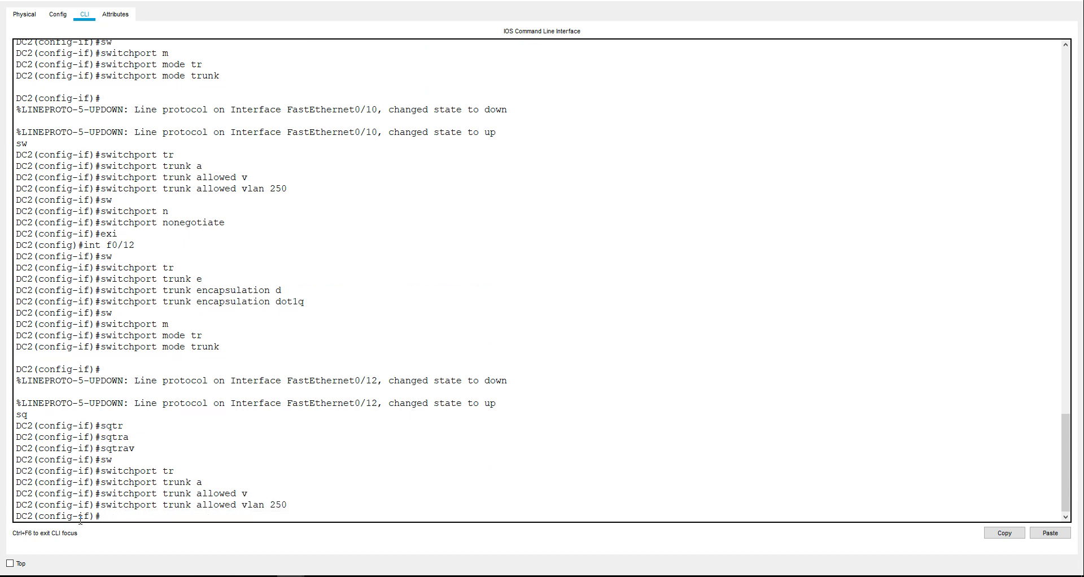
{"action": "type", "text": "sw"}
{"action": "key", "text": "Tab"}
{"action": "type", "text": "n"}
{"action": "key", "text": "Tab"}
{"action": "key", "text": "Return"}
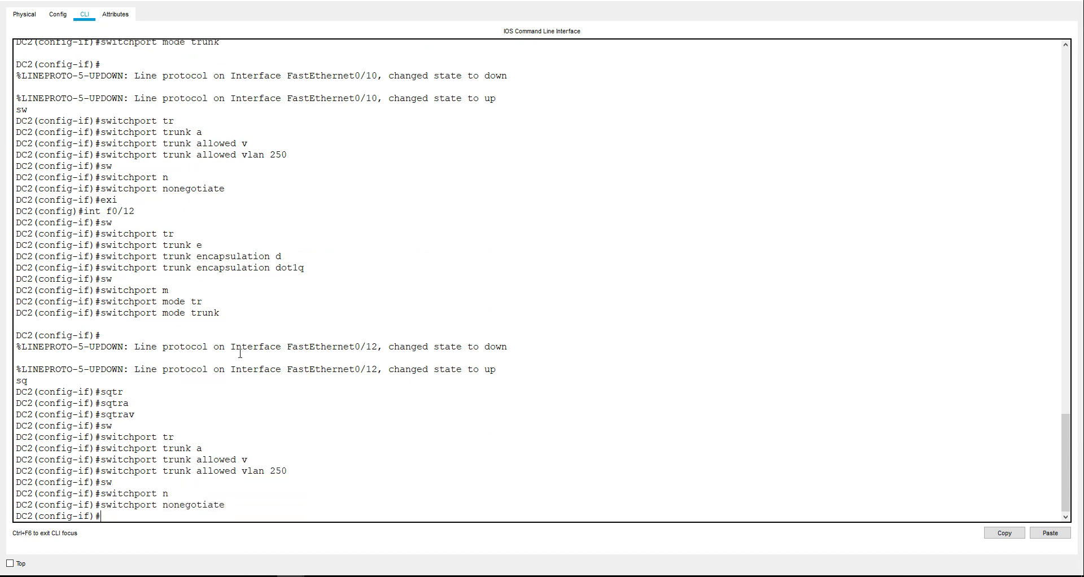
Close DC2 and open Data_Switch_1's CLI in a maximized window
{"action": "left_click", "coordinate": [1074, 3]}
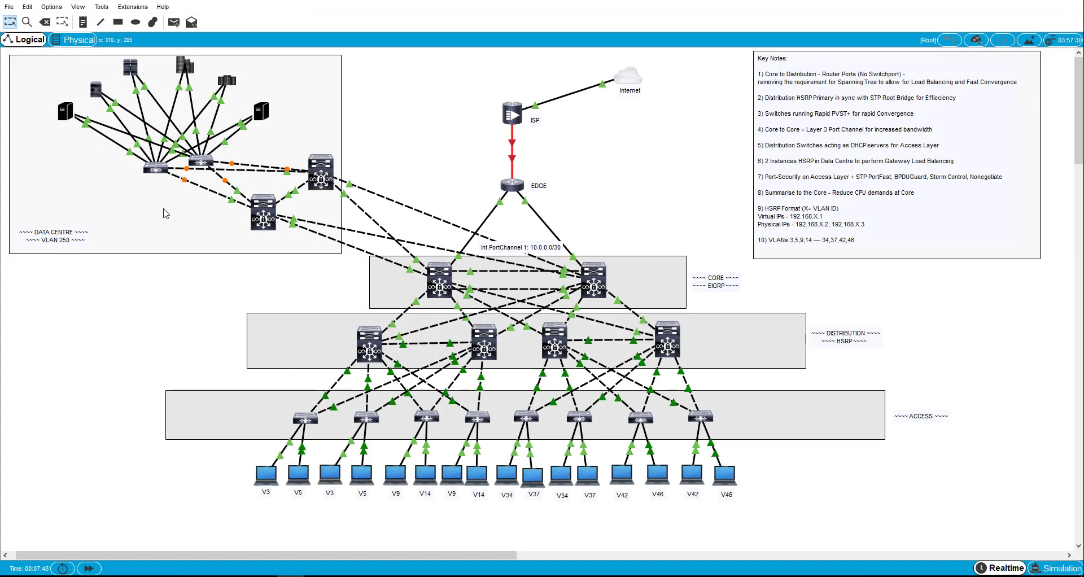
{"action": "left_click", "coordinate": [156, 168]}
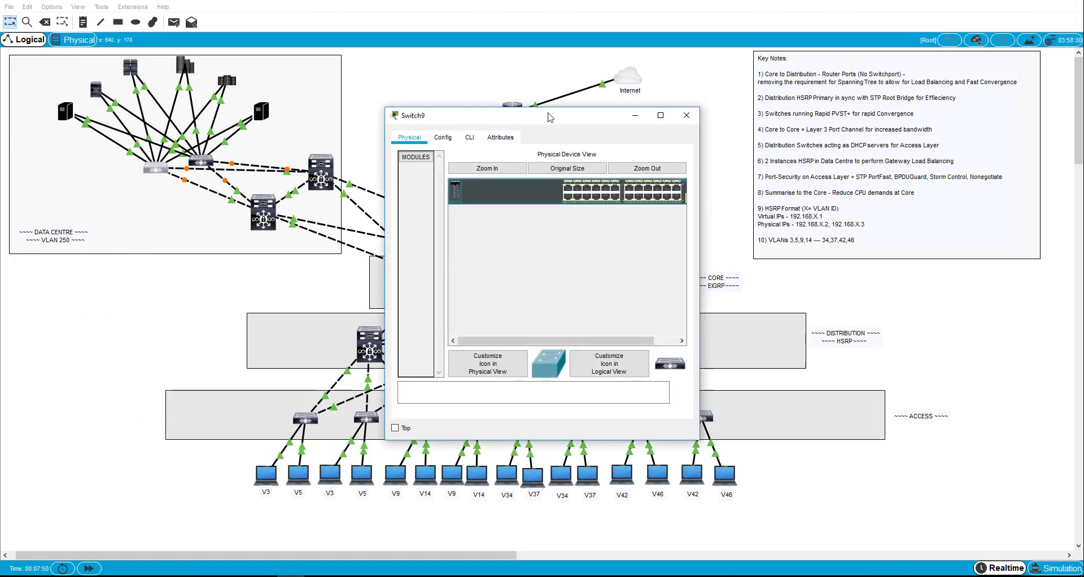
{"action": "left_click", "coordinate": [472, 139]}
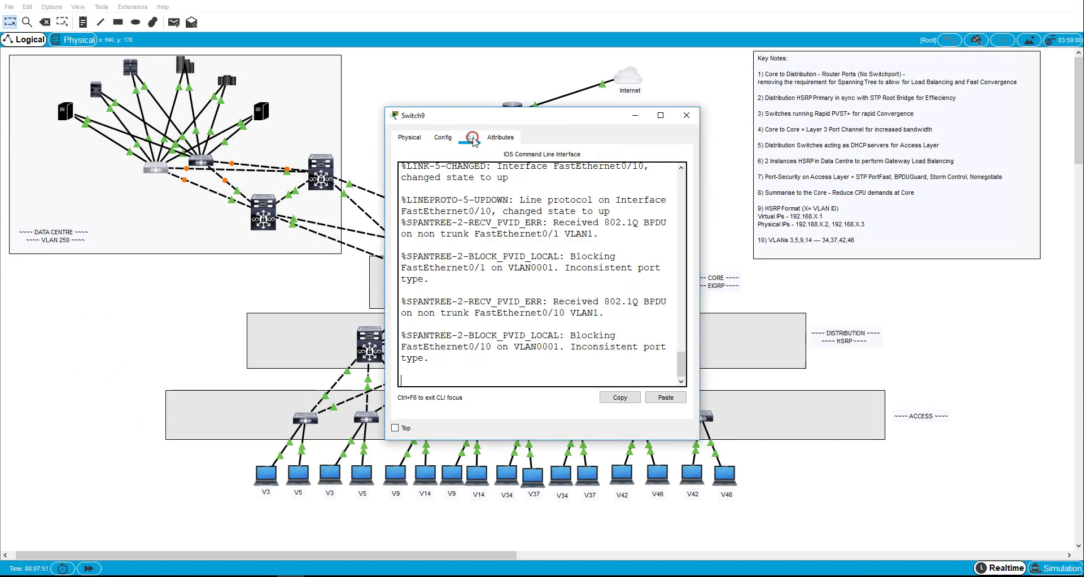
{"action": "left_click", "coordinate": [660, 116]}
Enter enable mode and run show cdp neighbors on Data_Switch_1
{"action": "key", "text": "Return"}
{"action": "key", "text": "Return"}
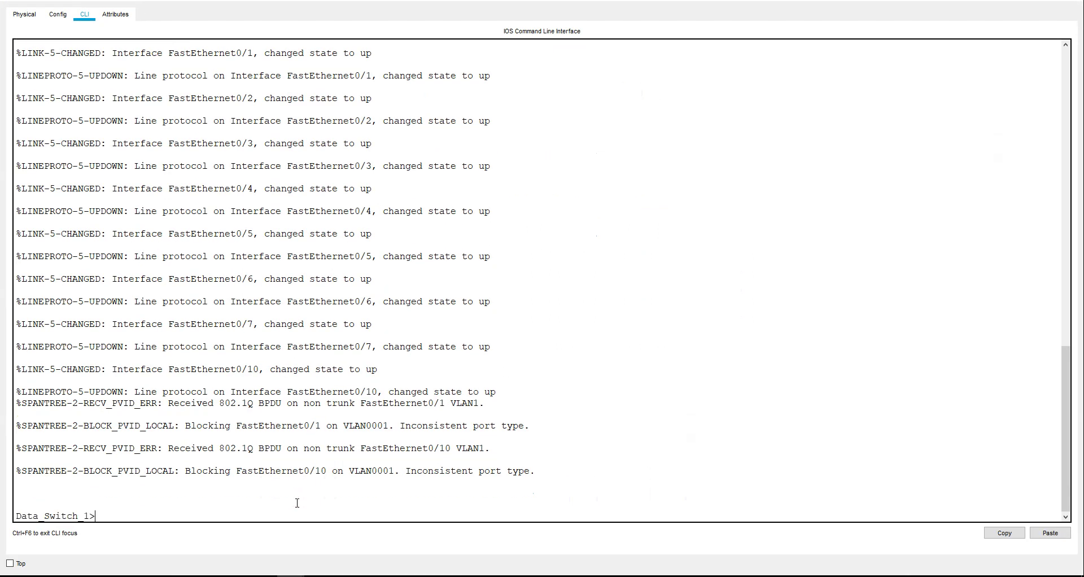
{"action": "type", "text": "en"}
{"action": "key", "text": "Return"}
{"action": "type", "text": "sh cd"}
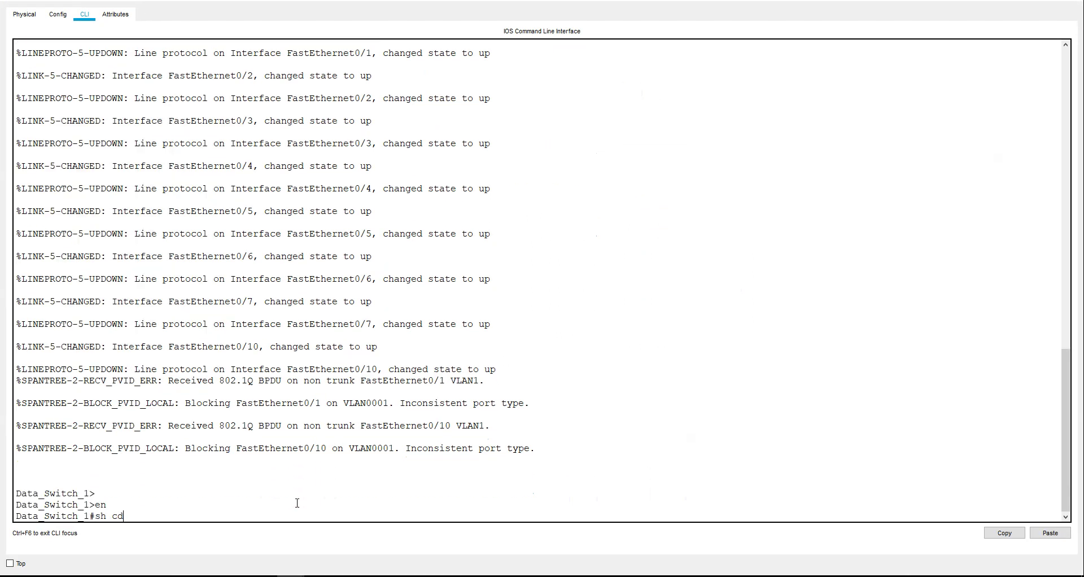
{"action": "type", "text": "oppn"}
{"action": "type", "text": " n"}
{"action": "key", "text": "Return"}
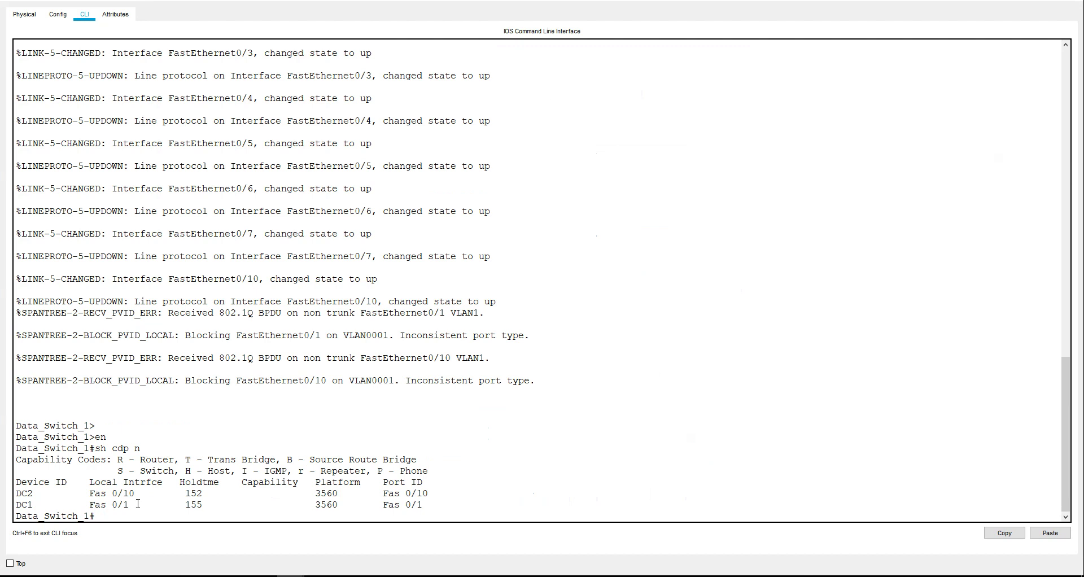
In conf t, make Fa0/1 a trunk with switchport nonegotiate
{"action": "type", "text": "conf t"}
{"action": "key", "text": "Return"}
{"action": "type", "text": "int fa"}
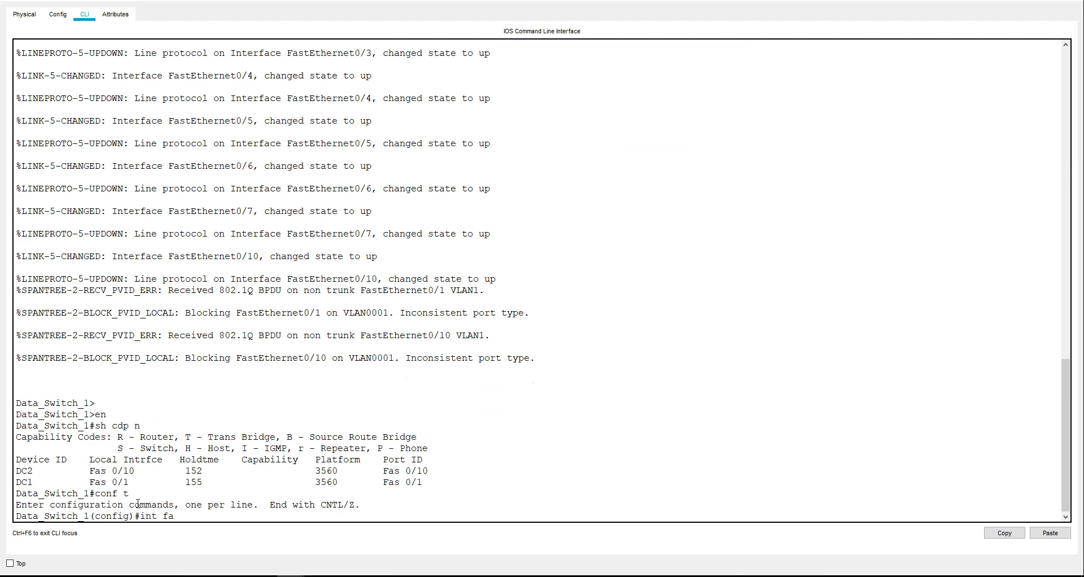
{"action": "type", "text": "0/1"}
{"action": "key", "text": "Return"}
{"action": "type", "text": "sw"}
{"action": "key", "text": "Tab"}
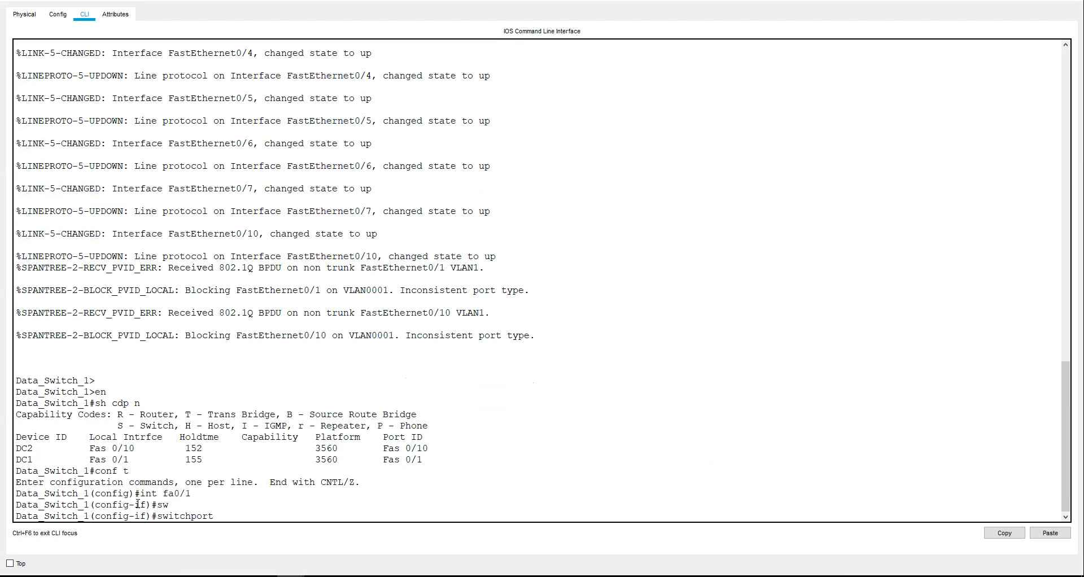
{"action": "type", "text": "t"}
{"action": "key", "text": "BackSpace"}
{"action": "type", "text": "m"}
{"action": "key", "text": "Tab"}
{"action": "type", "text": "tr"}
{"action": "key", "text": "Tab"}
{"action": "key", "text": "Return"}
{"action": "type", "text": "s"}
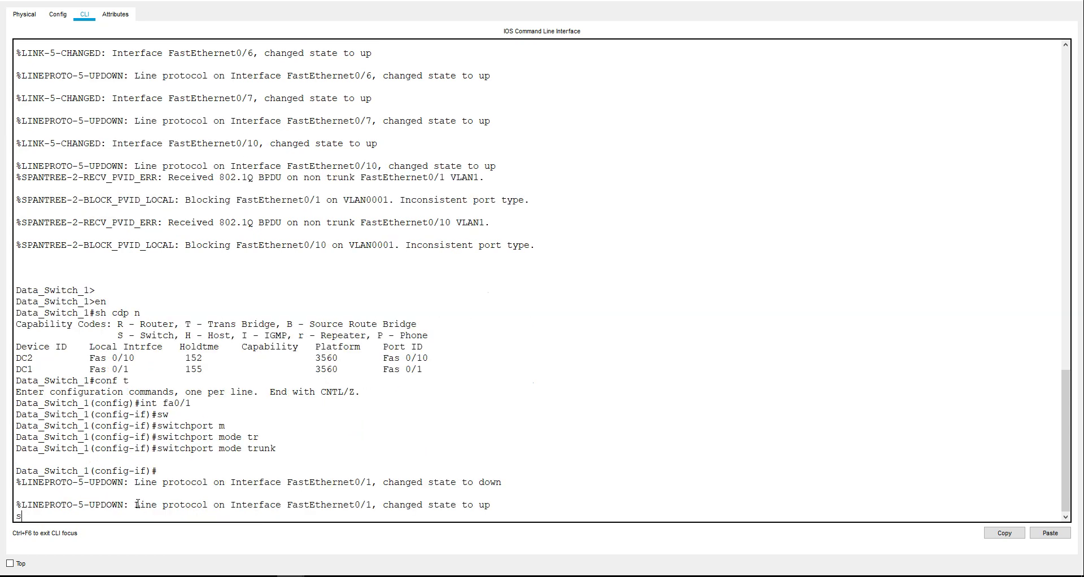
{"action": "type", "text": "w"}
{"action": "key", "text": "Tab"}
{"action": "type", "text": "n"}
{"action": "key", "text": "Tab"}
{"action": "key", "text": "Return"}
{"action": "type", "text": "sw"}
Restrict the Fa0/1 trunk to VLAN 250 and exit the interface
{"action": "key", "text": "Tab"}
{"action": "type", "text": "tr"}
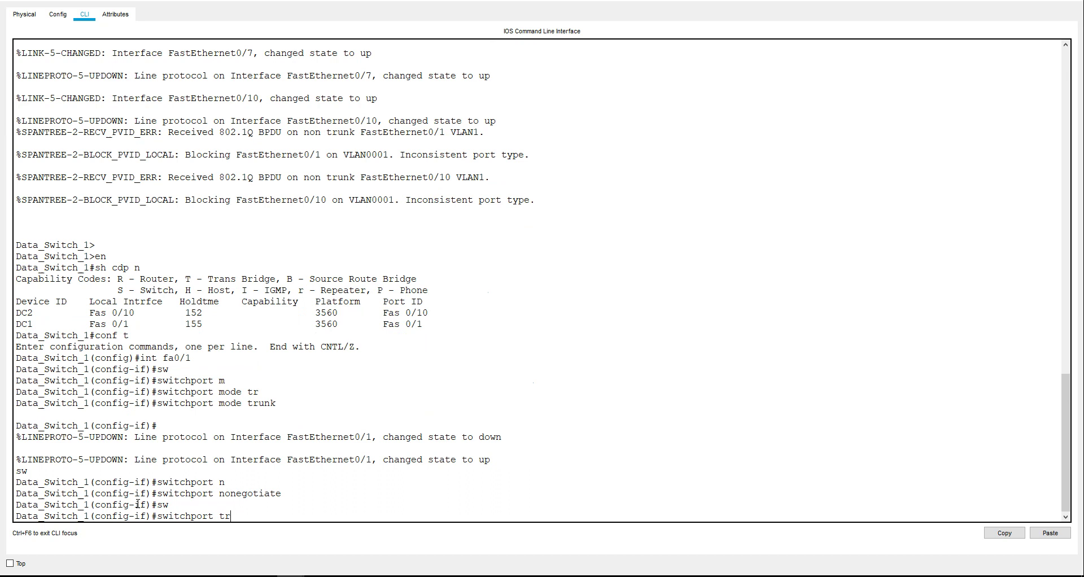
{"action": "key", "text": "Tab"}
{"action": "type", "text": "a"}
{"action": "key", "text": "Tab"}
{"action": "type", "text": "v"}
{"action": "key", "text": "Tab"}
{"action": "type", "text": "250"}
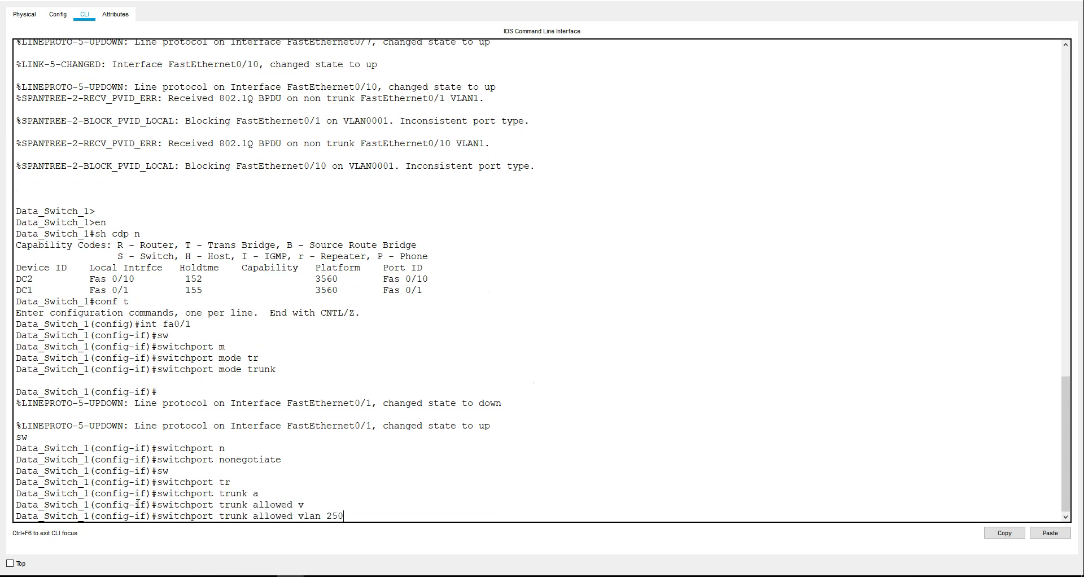
{"action": "key", "text": "Return"}
{"action": "type", "text": "exi"}
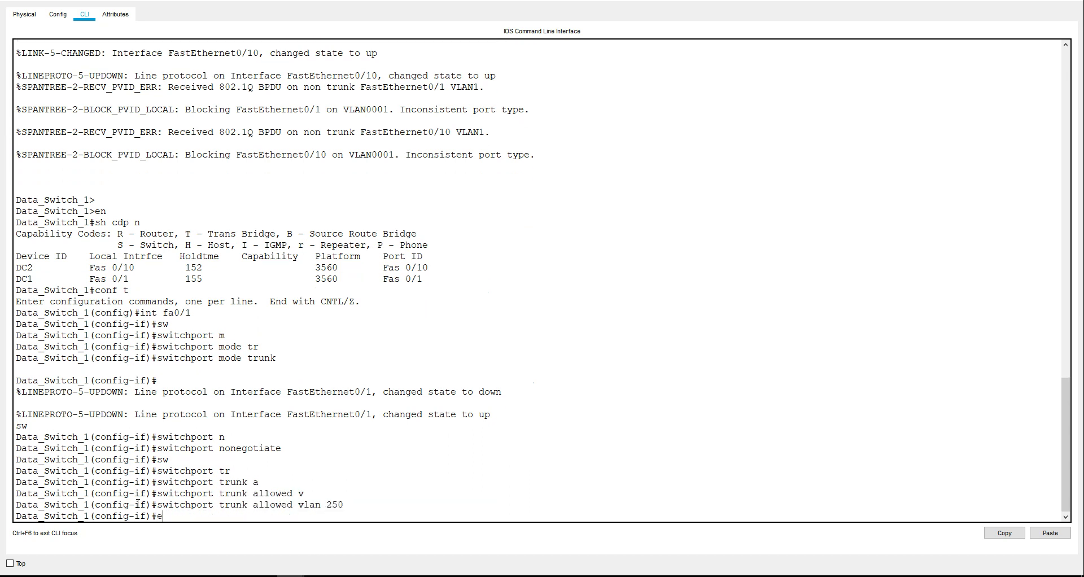
{"action": "key", "text": "Return"}
Set Fa0/10 to switchport mode trunk
{"action": "type", "text": "int fa"}
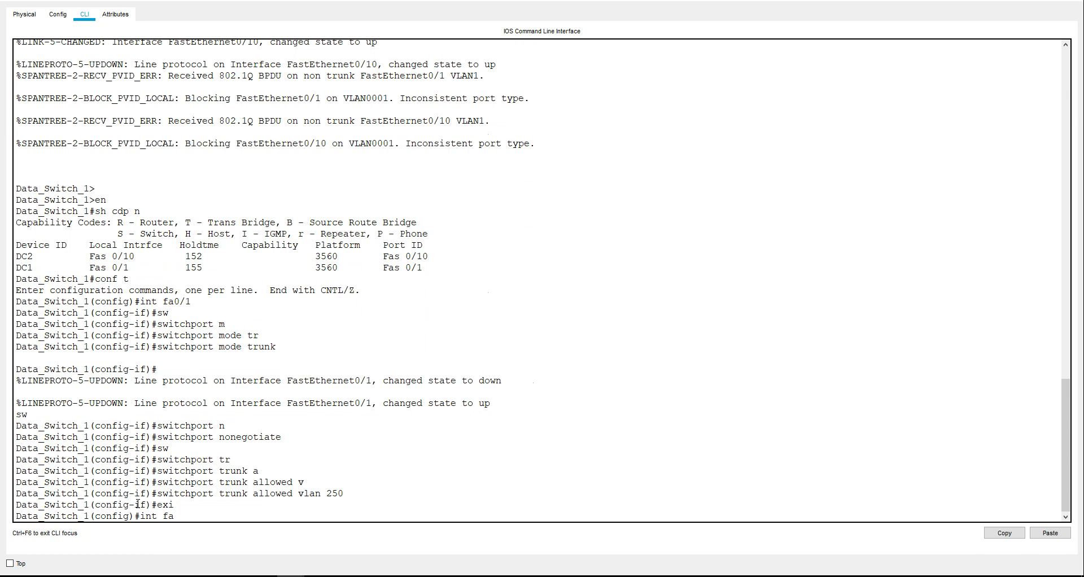
{"action": "type", "text": "0/1-"}
{"action": "key", "text": "Return"}
{"action": "type", "text": "sw"}
{"action": "key", "text": "Tab"}
{"action": "type", "text": "m"}
{"action": "key", "text": "Tab"}
{"action": "type", "text": "tr"}
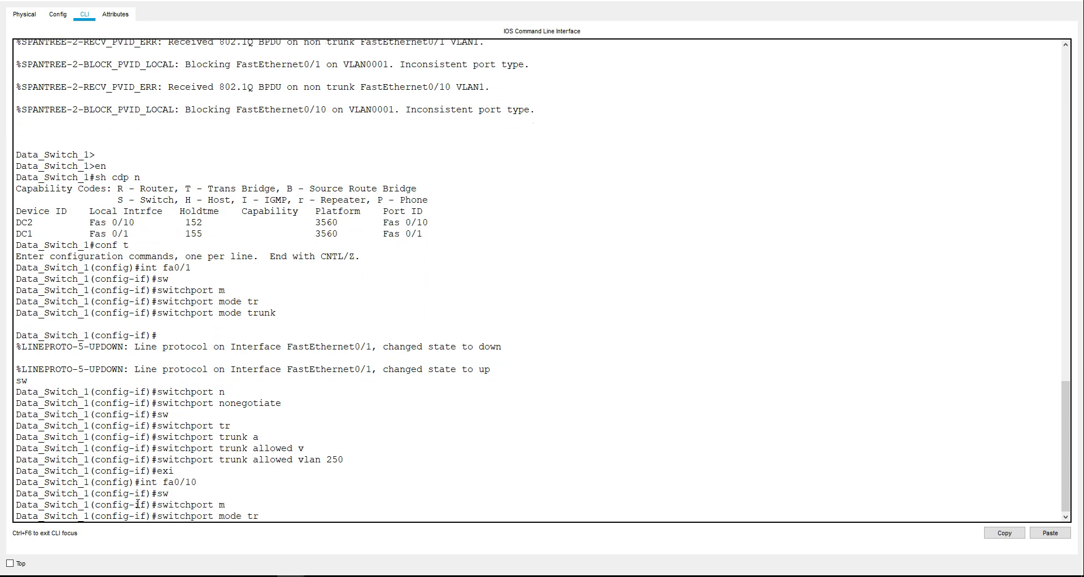
{"action": "key", "text": "Tab"}
{"action": "key", "text": "Return"}
Allow only VLAN 250 on Fa0/10 with nonegotiate, then exit and close the window
{"action": "type", "text": "sw"}
{"action": "key", "text": "Tab"}
{"action": "type", "text": "t"}
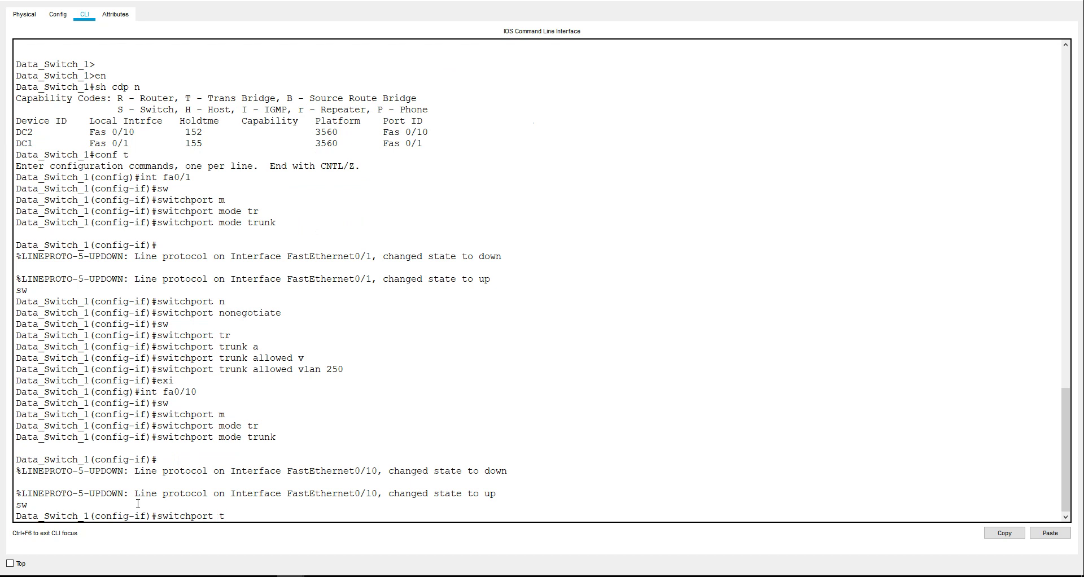
{"action": "type", "text": "r"}
{"action": "key", "text": "Tab"}
{"action": "type", "text": "a"}
{"action": "key", "text": "Tab"}
{"action": "type", "text": "v"}
{"action": "key", "text": "Tab"}
{"action": "type", "text": "2"}
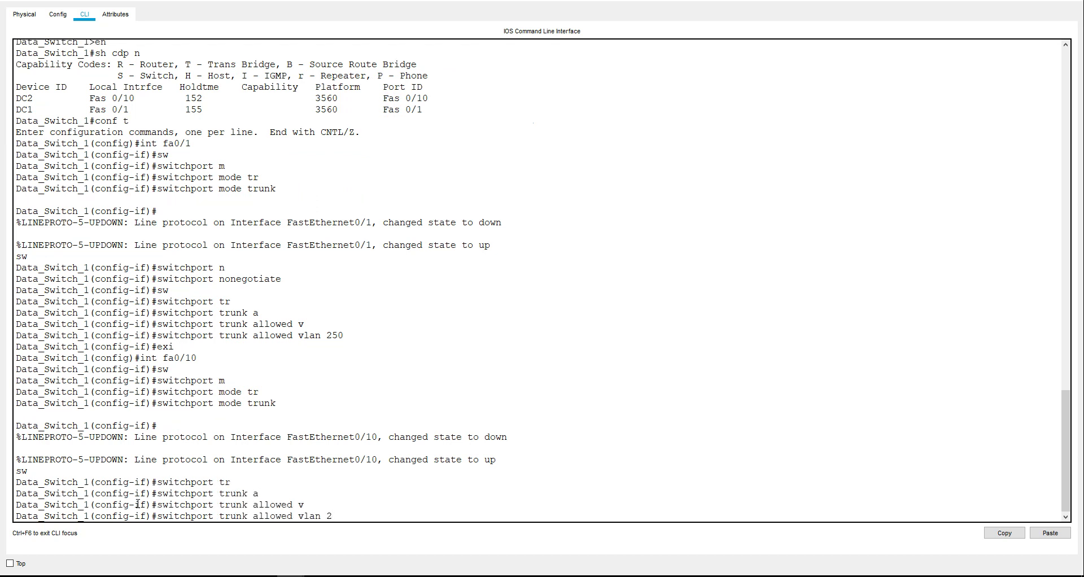
{"action": "type", "text": "50"}
{"action": "key", "text": "Return"}
{"action": "type", "text": "sw"}
{"action": "key", "text": "Tab"}
{"action": "type", "text": "n"}
{"action": "key", "text": "Tab"}
{"action": "key", "text": "Return"}
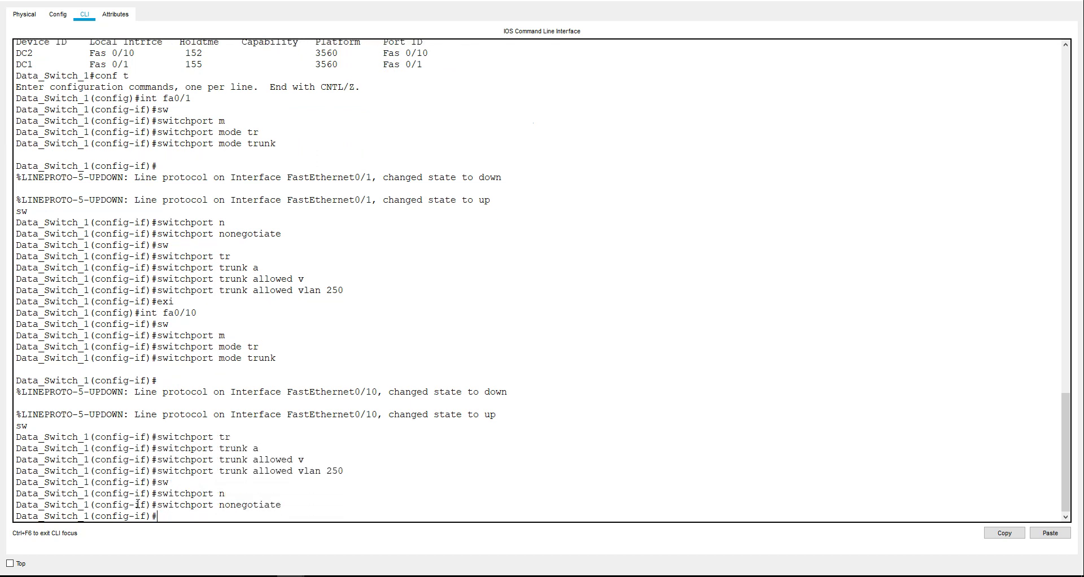
{"action": "key", "text": "ctrl+c"}
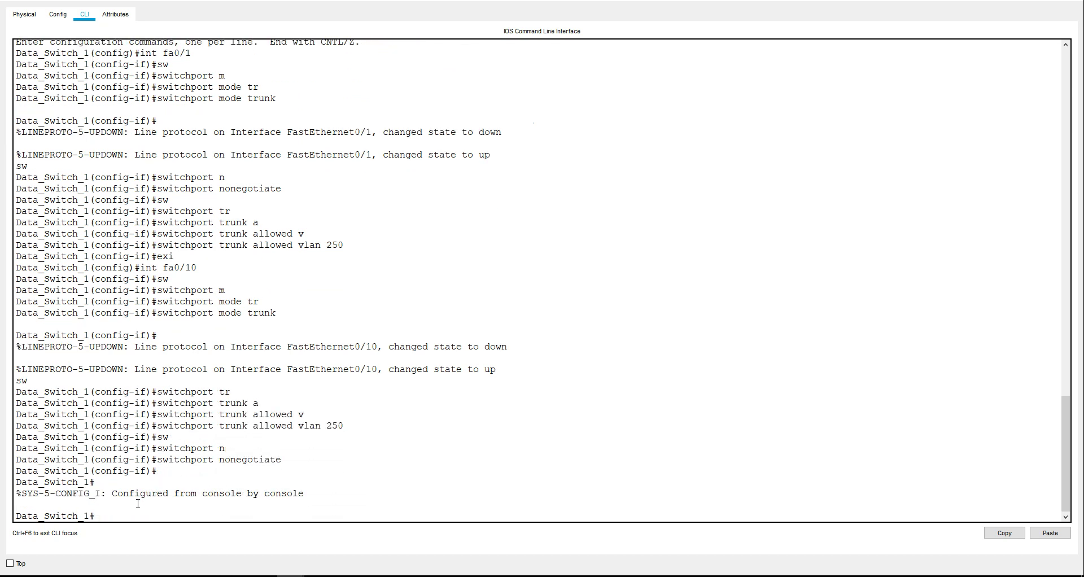
{"action": "left_click", "coordinate": [1076, 2]}
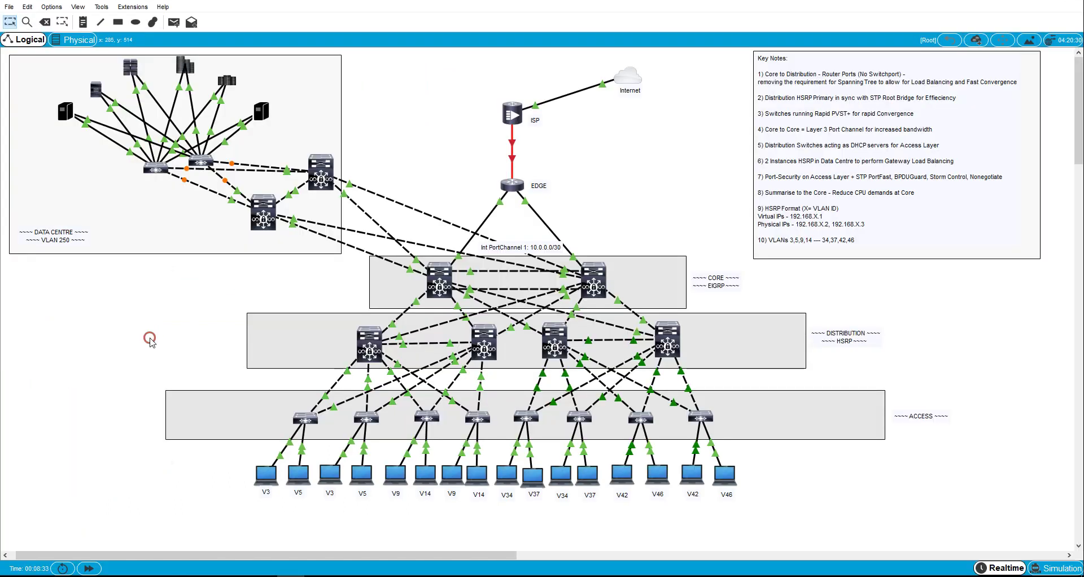
Open Data_Switch_2's CLI, enter conf t and list CDP neighbours
{"action": "left_click", "coordinate": [200, 159]}
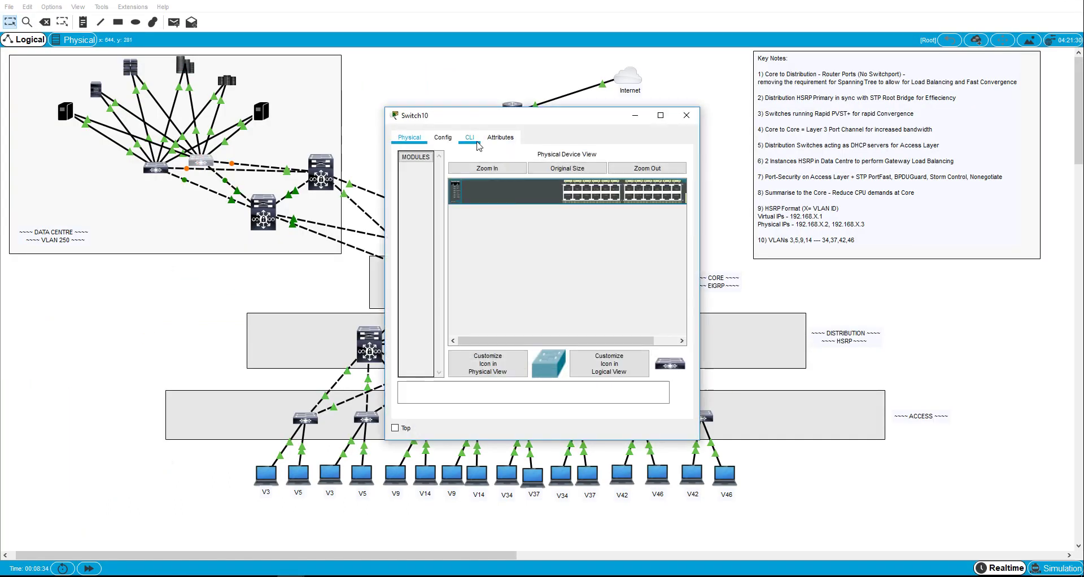
{"action": "left_click", "coordinate": [472, 138]}
{"action": "key", "text": "Return"}
{"action": "key", "text": "Return"}
{"action": "type", "text": "en"}
{"action": "key", "text": "Return"}
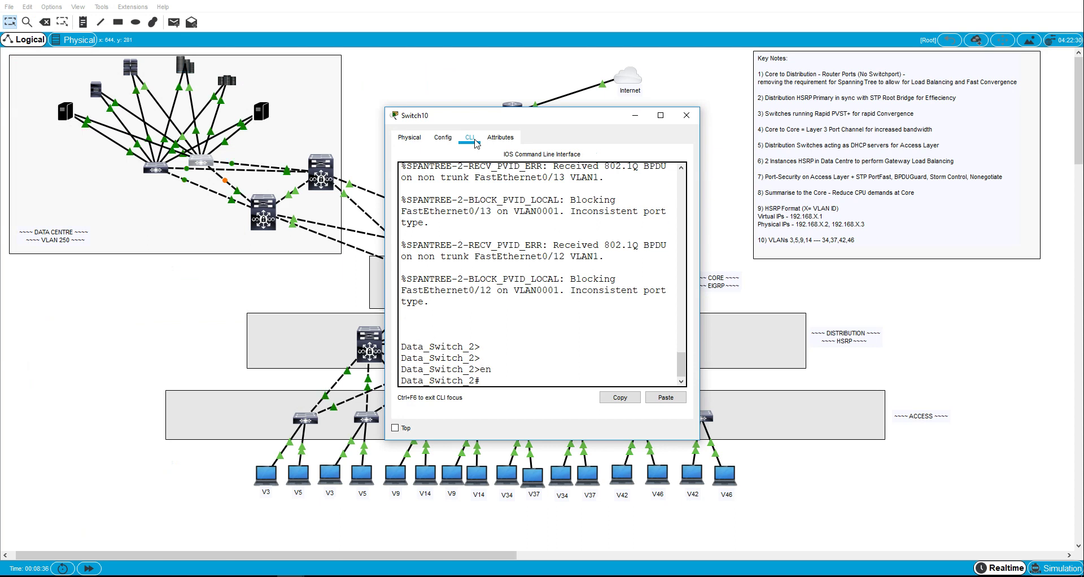
{"action": "type", "text": "conf t"}
{"action": "key", "text": "Return"}
{"action": "type", "text": "do sc"}
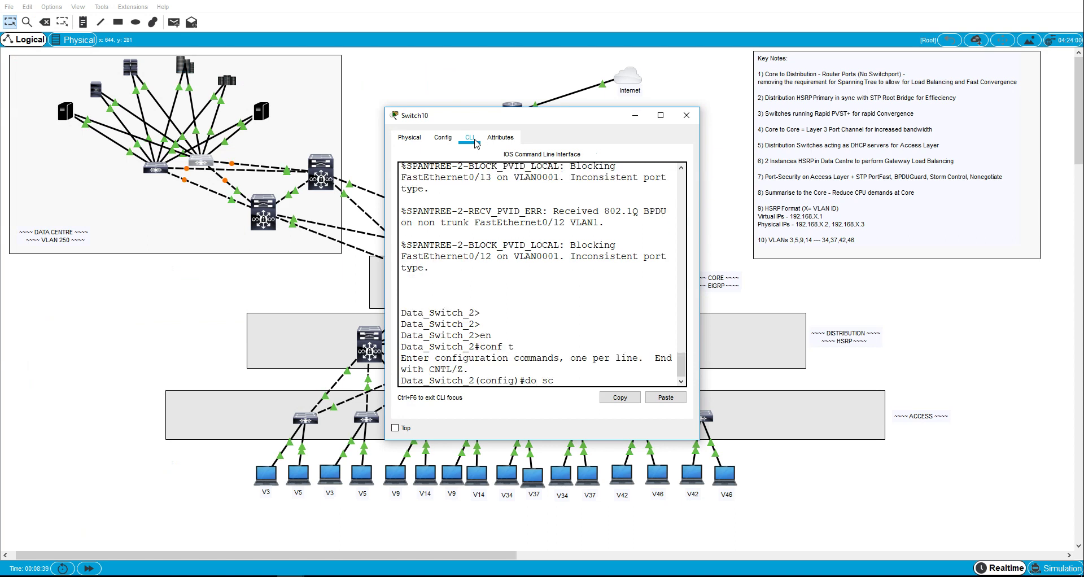
{"action": "key", "text": "BackSpace"}
{"action": "type", "text": "h cdp n"}
{"action": "key", "text": "Return"}
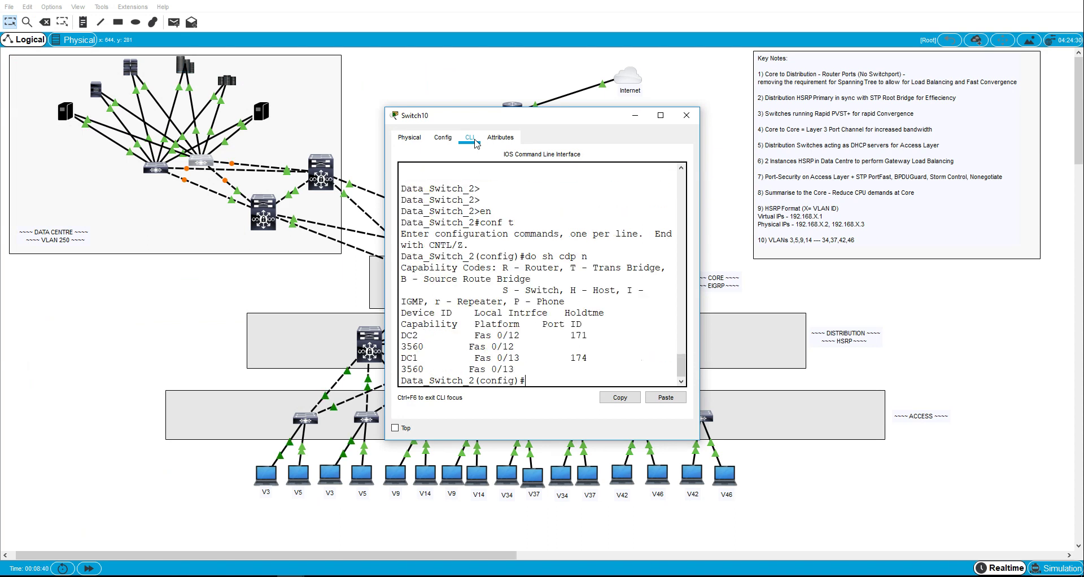
{"action": "left_click", "coordinate": [658, 115]}
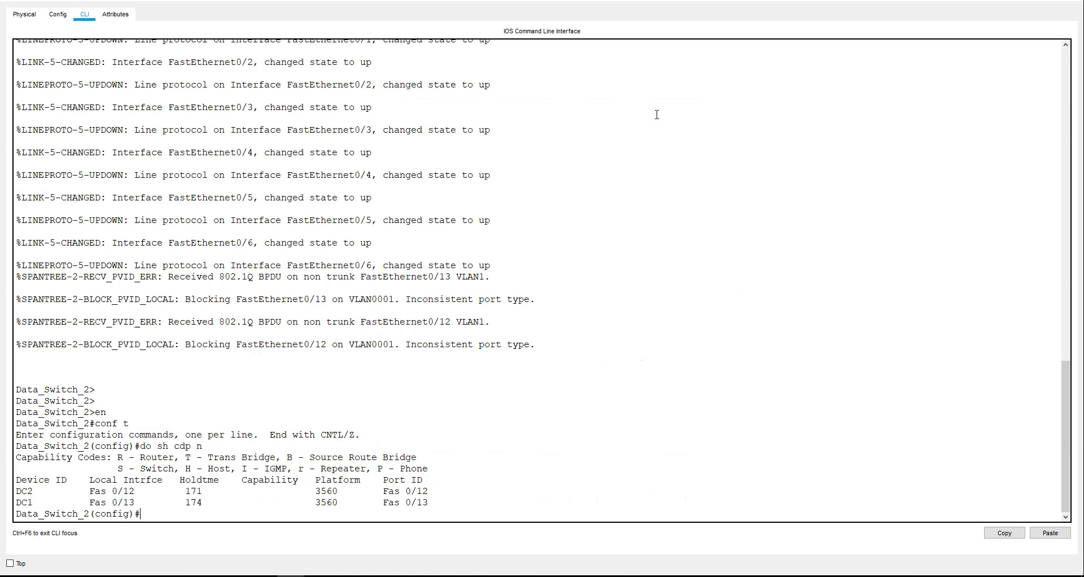
Set interface range Fa0/12-13 to switchport mode trunk
{"action": "type", "text": "int ra fa0/12-13"}
{"action": "key", "text": "Return"}
{"action": "type", "text": "sw"}
{"action": "key", "text": "Tab"}
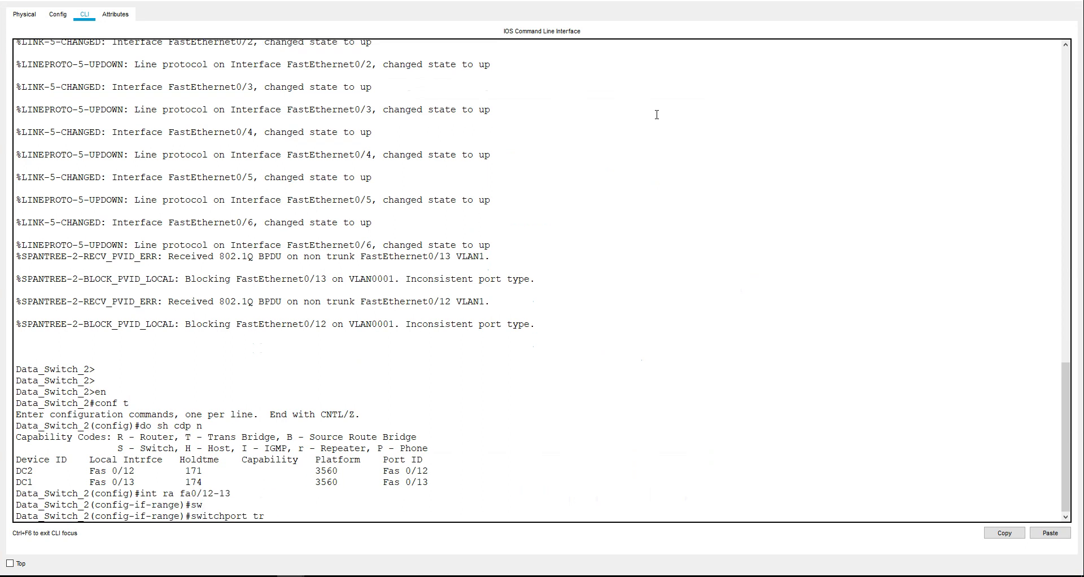
{"action": "type", "text": "m"}
{"action": "key", "text": "Tab"}
{"action": "type", "text": "tr"}
{"action": "key", "text": "Tab"}
{"action": "key", "text": "Return"}
Allow only VLAN 250 on both trunks and disable negotiation
{"action": "type", "text": "sw"}
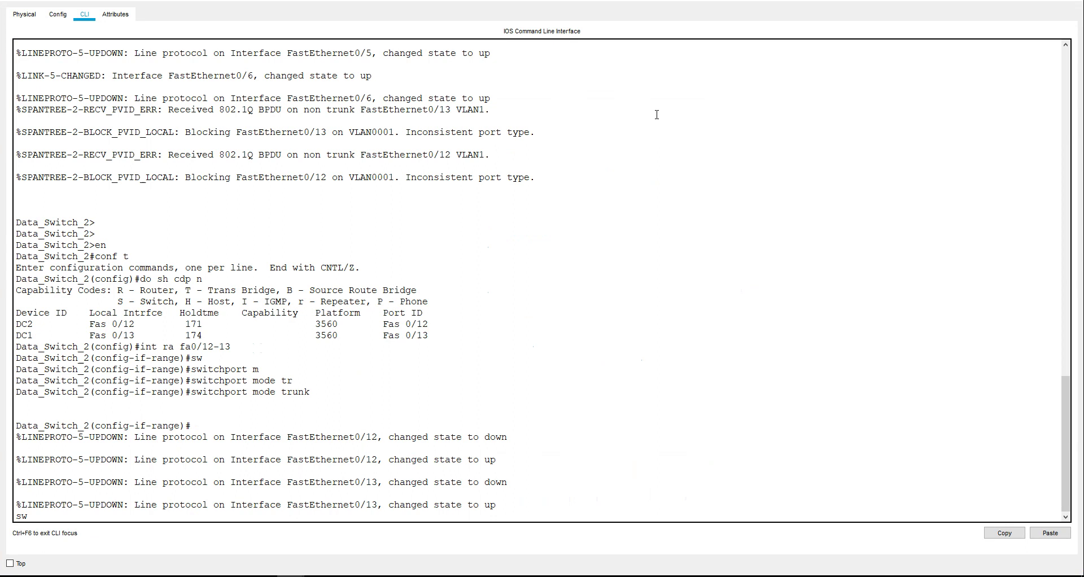
{"action": "key", "text": "Tab"}
{"action": "type", "text": "tr"}
{"action": "key", "text": "Tab"}
{"action": "type", "text": "a"}
{"action": "key", "text": "Tab"}
{"action": "type", "text": "v"}
{"action": "key", "text": "Tab"}
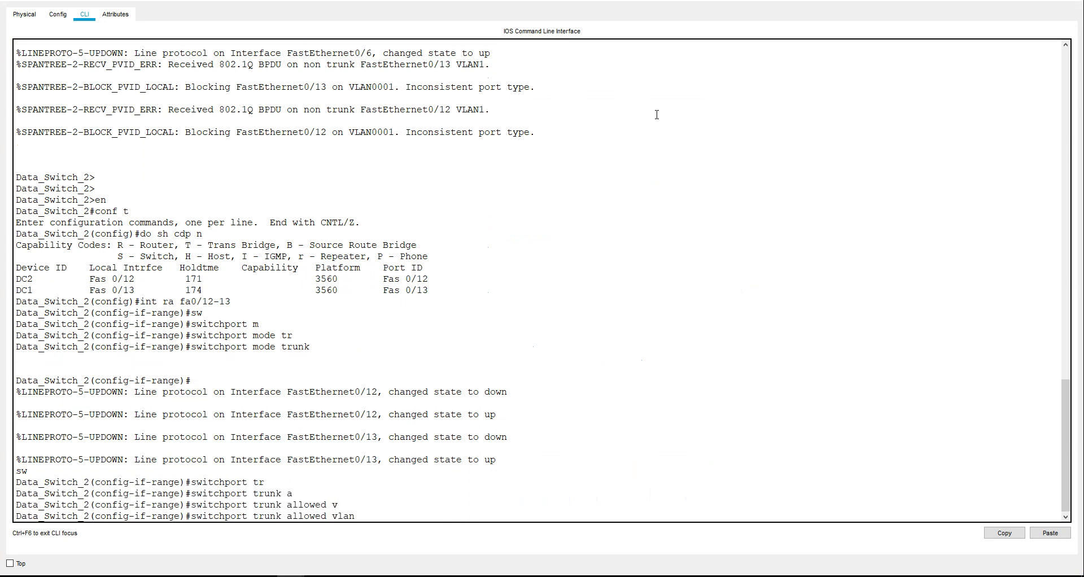
{"action": "type", "text": "250"}
{"action": "key", "text": "Return"}
{"action": "type", "text": "sw"}
{"action": "key", "text": "Tab"}
{"action": "type", "text": "n"}
{"action": "key", "text": "Tab"}
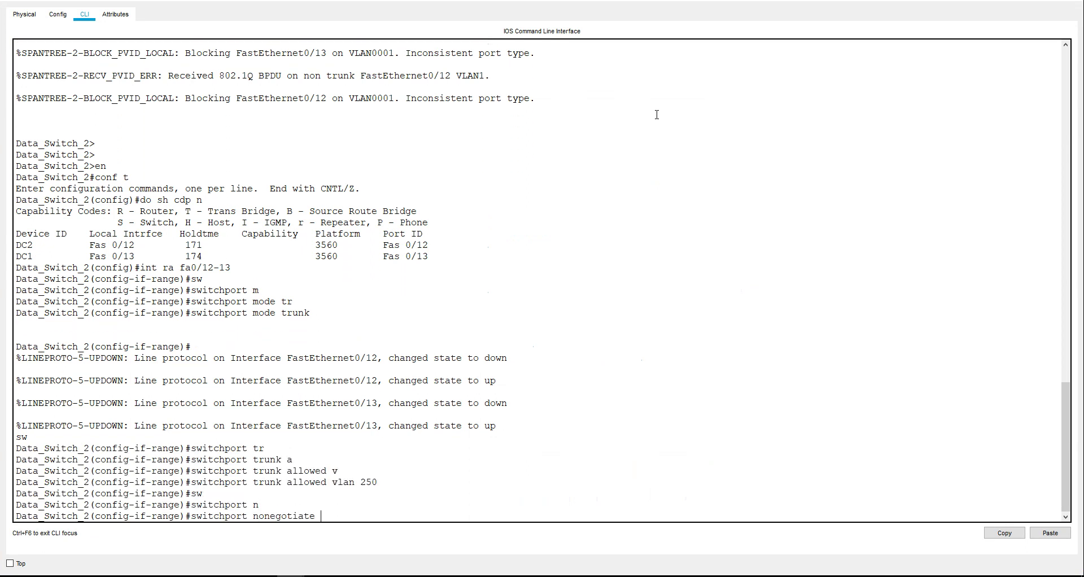
{"action": "key", "text": "Return"}
Leave config mode and verify trunks with show interfaces trunk
{"action": "key", "text": "ctrl+z"}
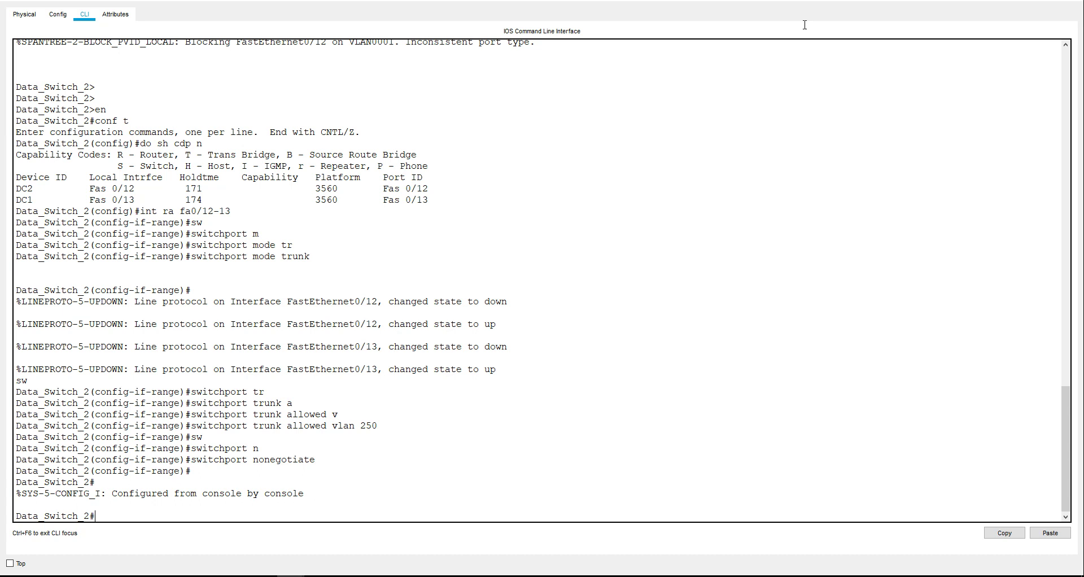
{"action": "type", "text": "sh int tru"}
{"action": "key", "text": "Return"}
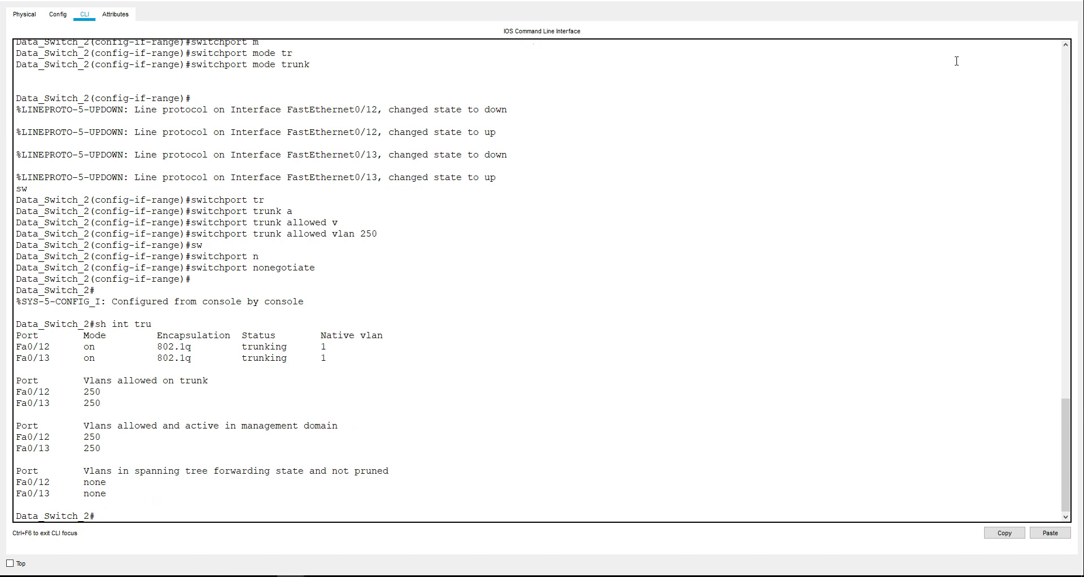
Enable ip routing on DC1 from global configuration mode
{"action": "left_click", "coordinate": [1070, 3]}
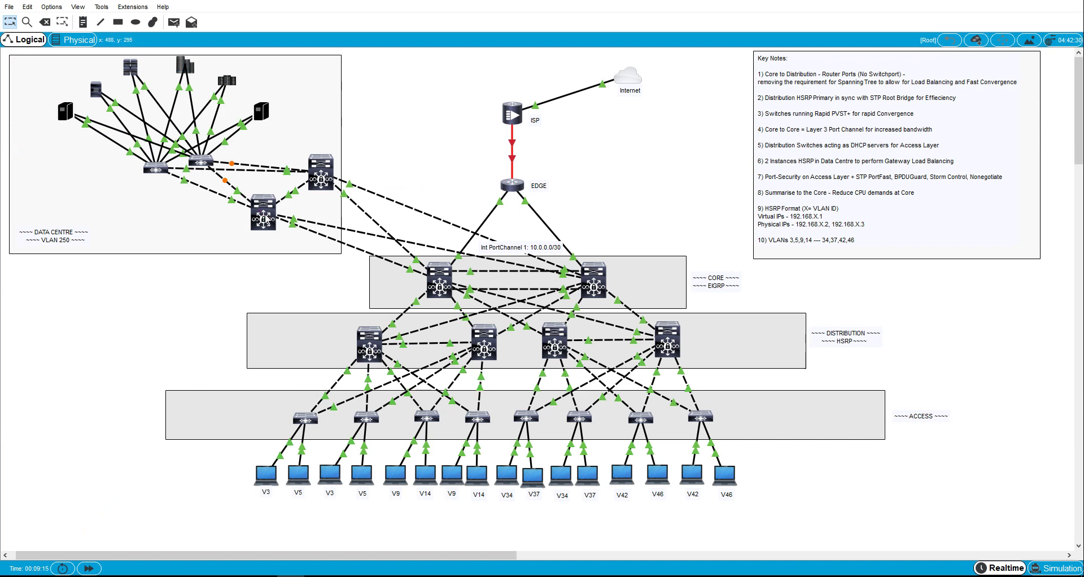
{"action": "left_click", "coordinate": [263, 213]}
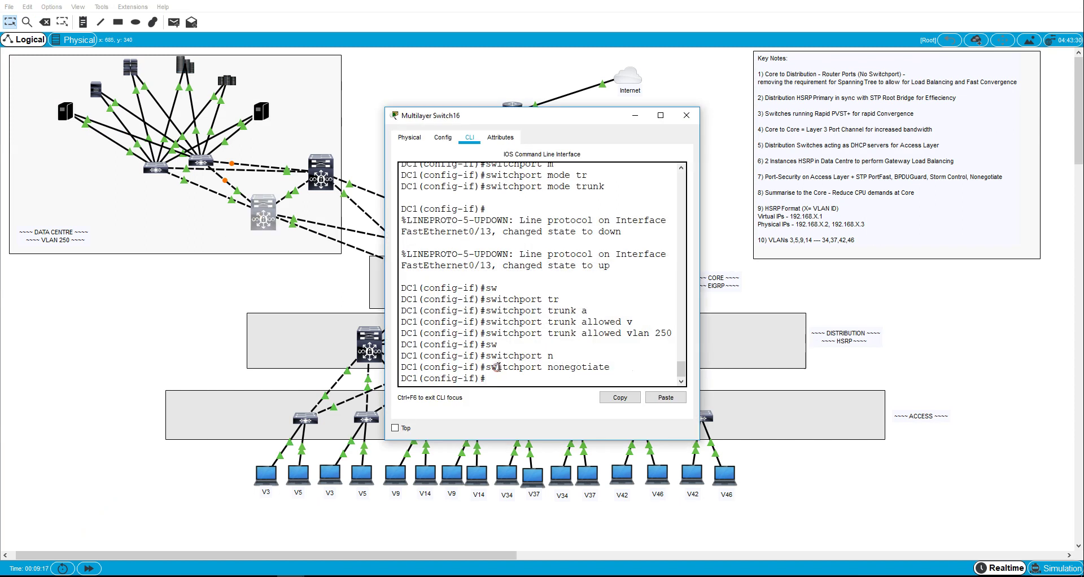
{"action": "key", "text": "ctrl+z"}
{"action": "type", "text": "conf t"}
{"action": "key", "text": "Return"}
{"action": "type", "text": "ip"}
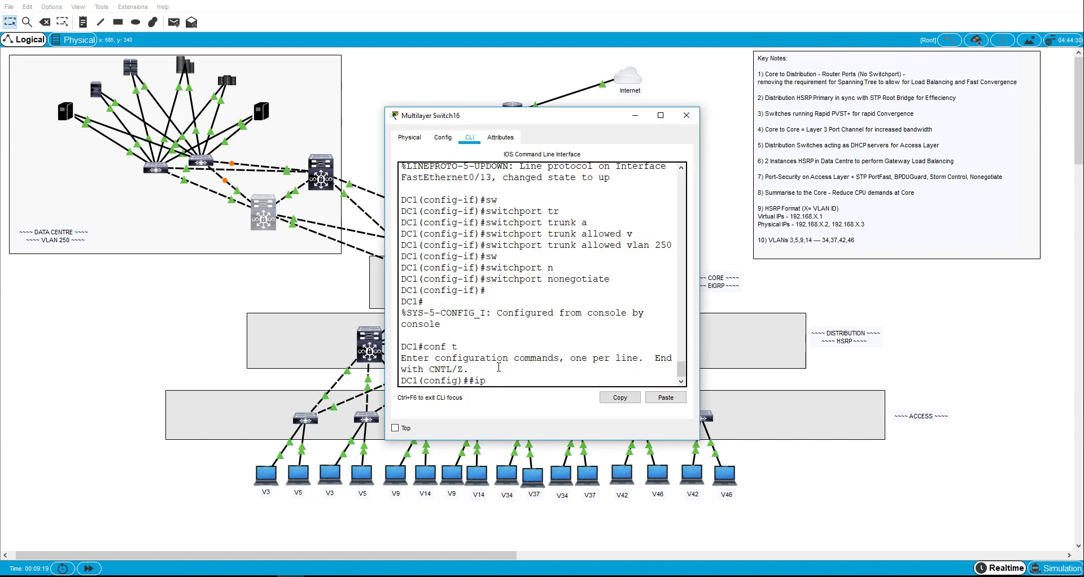
{"action": "type", "text": " routing"}
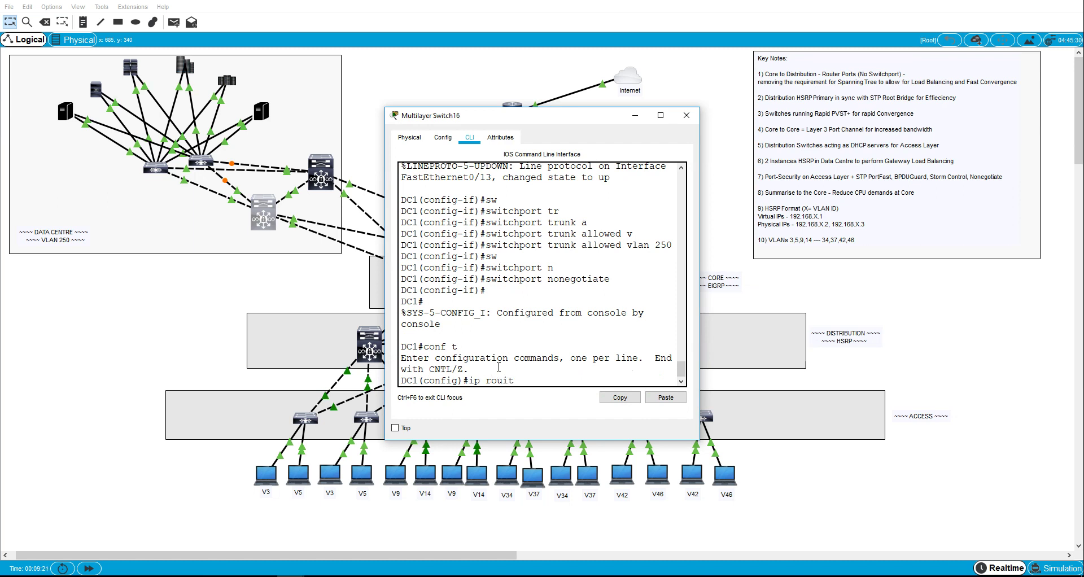
{"action": "key", "text": "Return"}
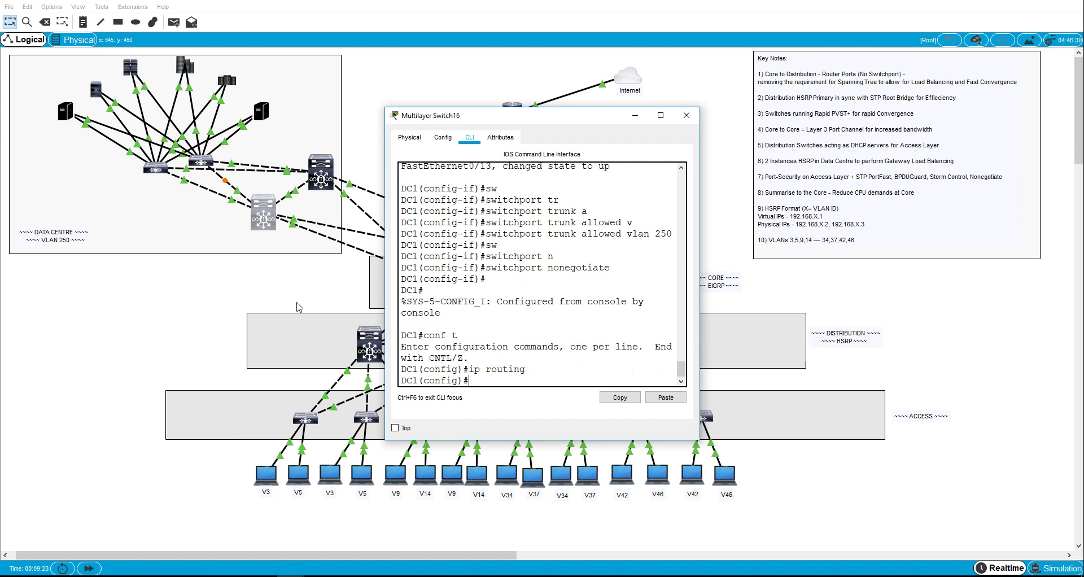
Enable ip routing on DC2 as well
{"action": "left_click", "coordinate": [687, 115]}
{"action": "left_click", "coordinate": [320, 172]}
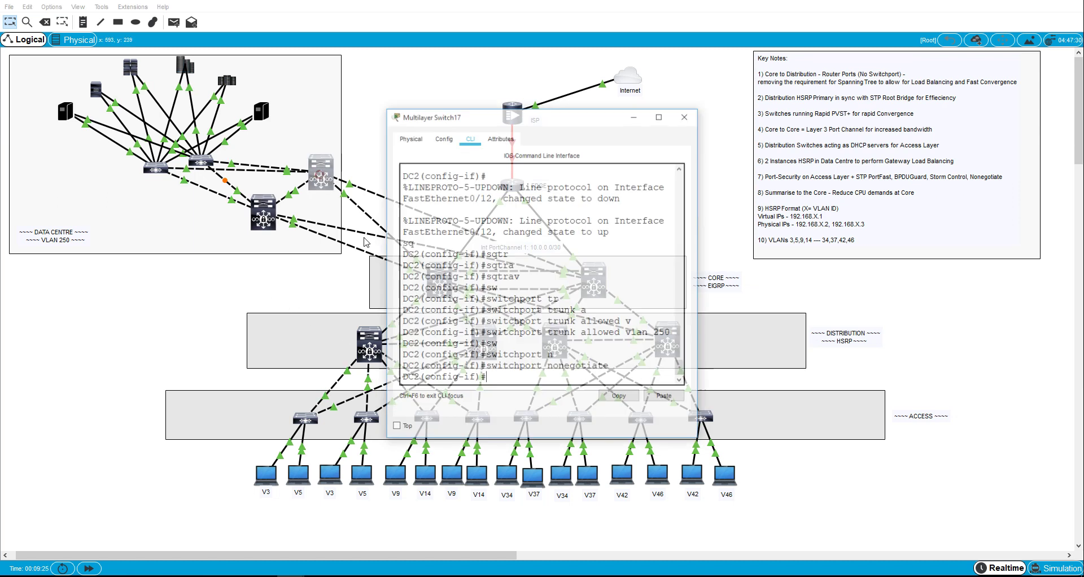
{"action": "key", "text": "ctrl+z"}
{"action": "type", "text": "conf t"}
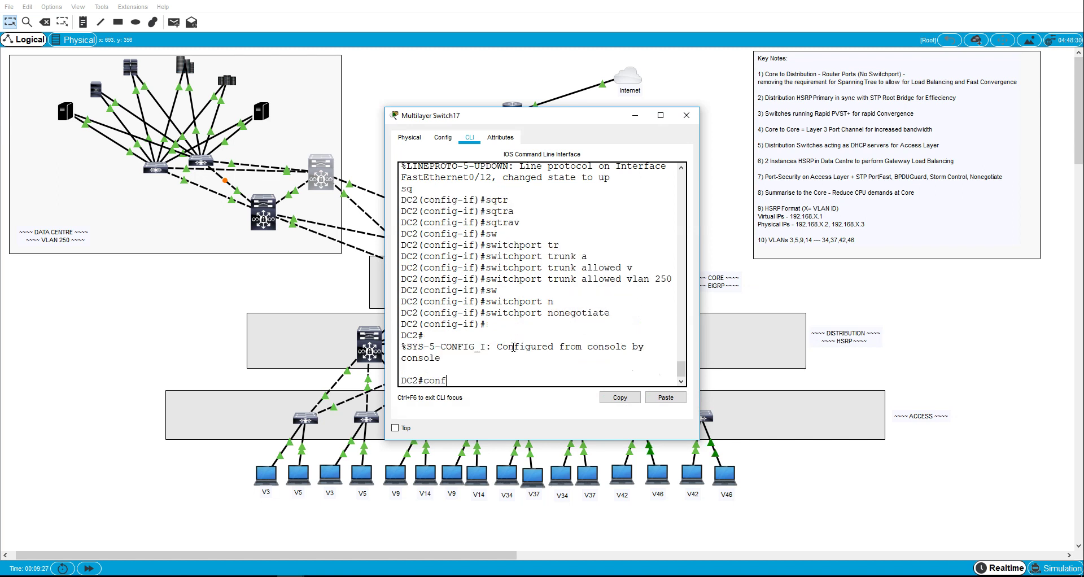
{"action": "key", "text": "Return"}
{"action": "type", "text": "ip routing"}
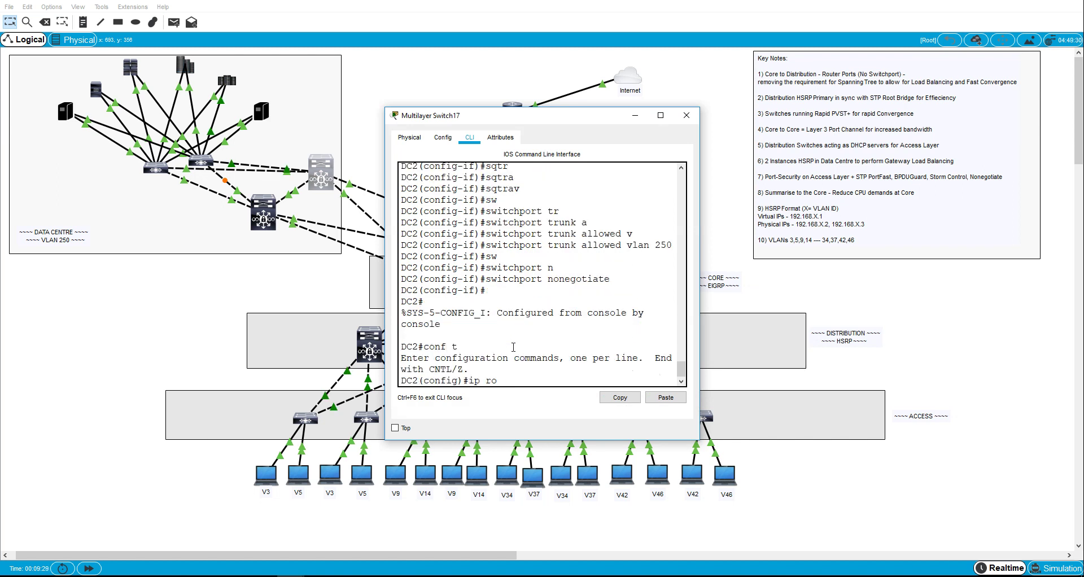
{"action": "key", "text": "Return"}
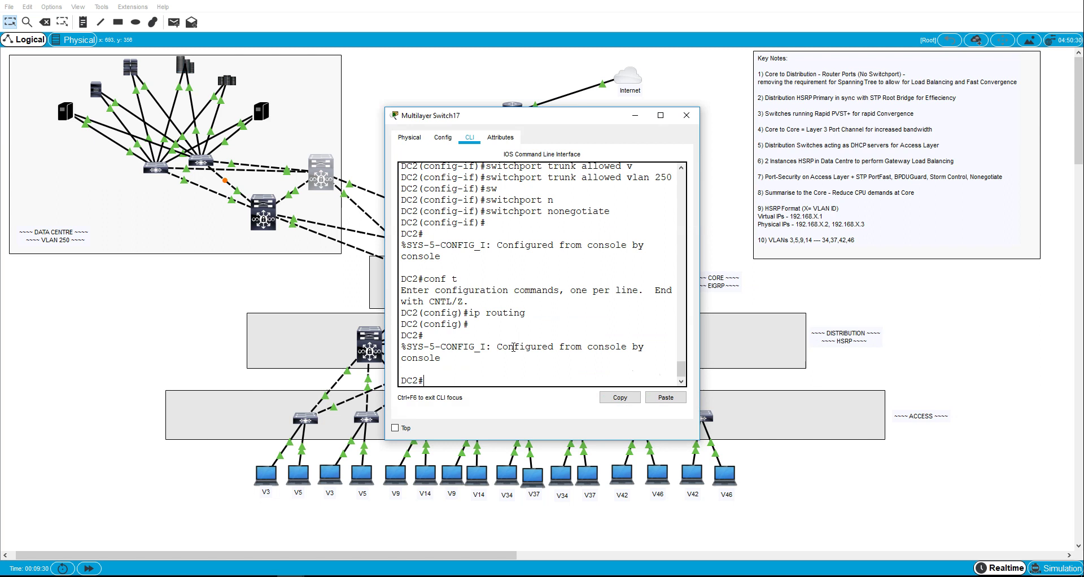
Create DC1's interface VLAN 250 with 192.168.250.2 255.255.255.0, bring it up (no shutdown), and close the window
{"action": "left_click", "coordinate": [161, 305]}
{"action": "left_click", "coordinate": [260, 222]}
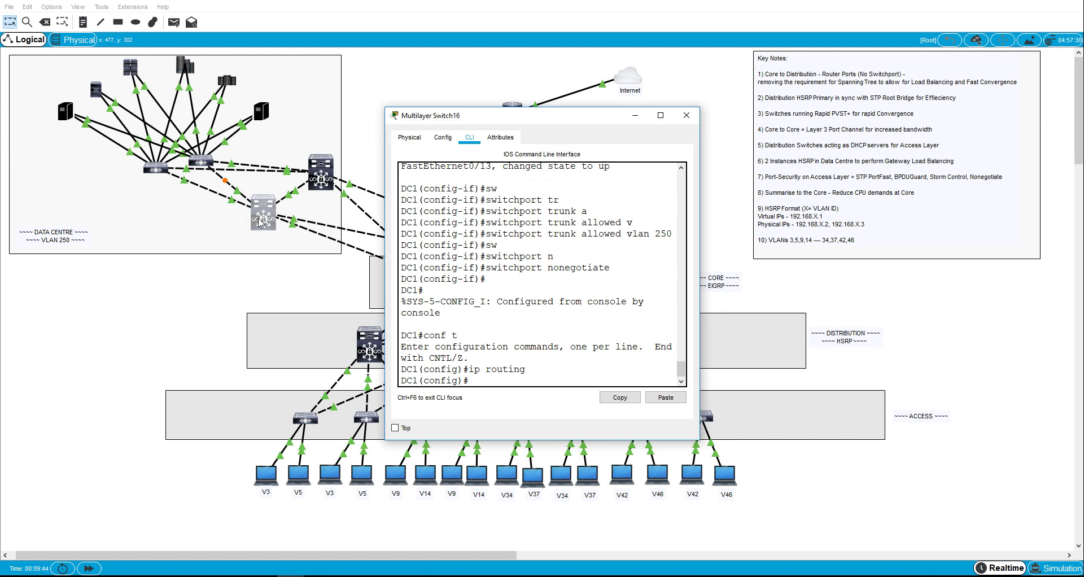
{"action": "type", "text": "vlan 250"}
{"action": "key", "text": "Return"}
{"action": "key", "text": "Return"}
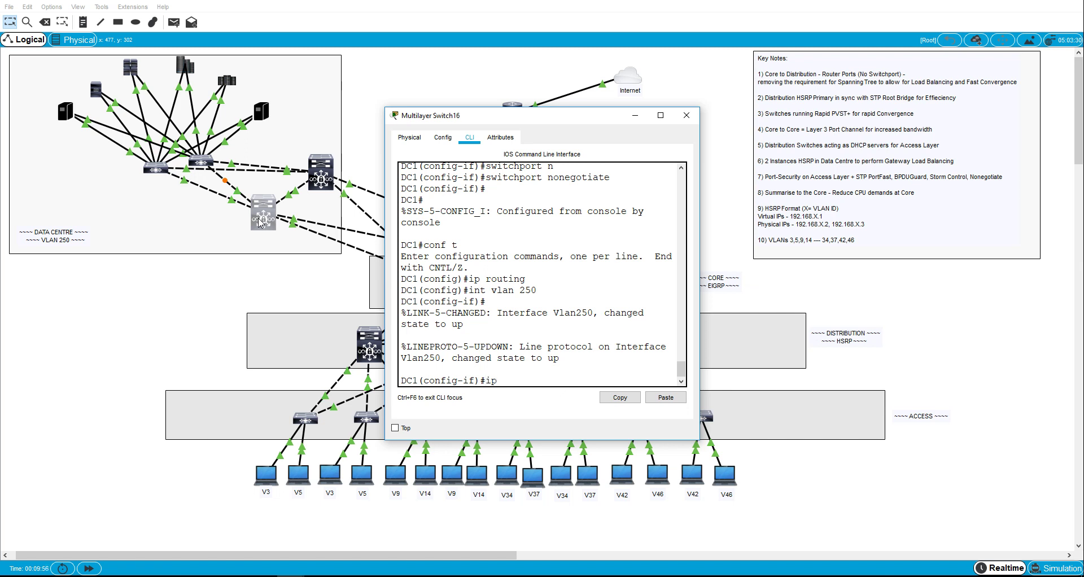
{"action": "type", "text": "d 192.16"}
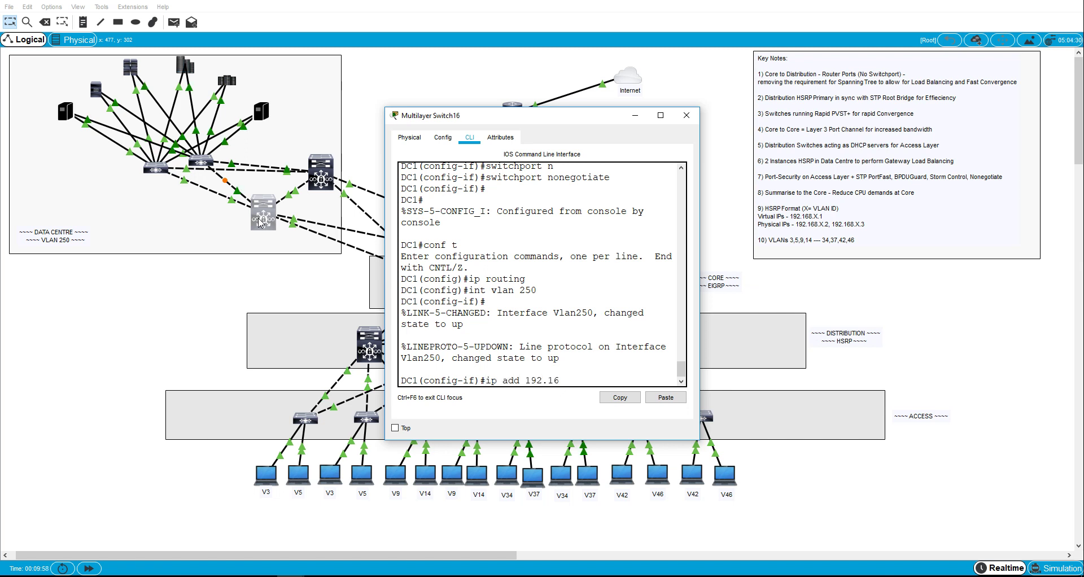
{"action": "type", "text": "8.25"}
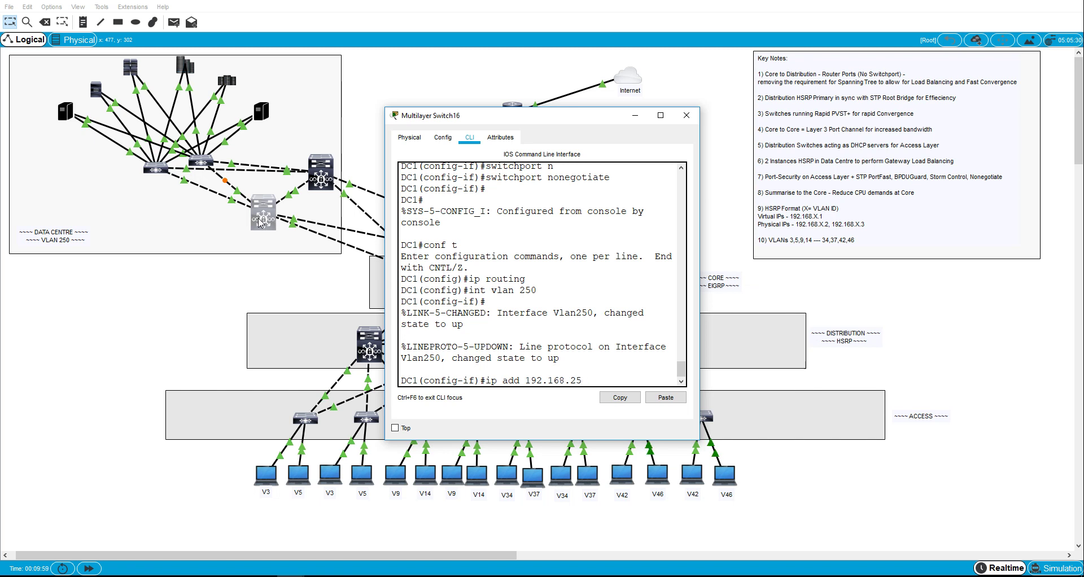
{"action": "type", "text": "0.2 255.255.255.0"}
{"action": "key", "text": "Return"}
{"action": "type", "text": "no"}
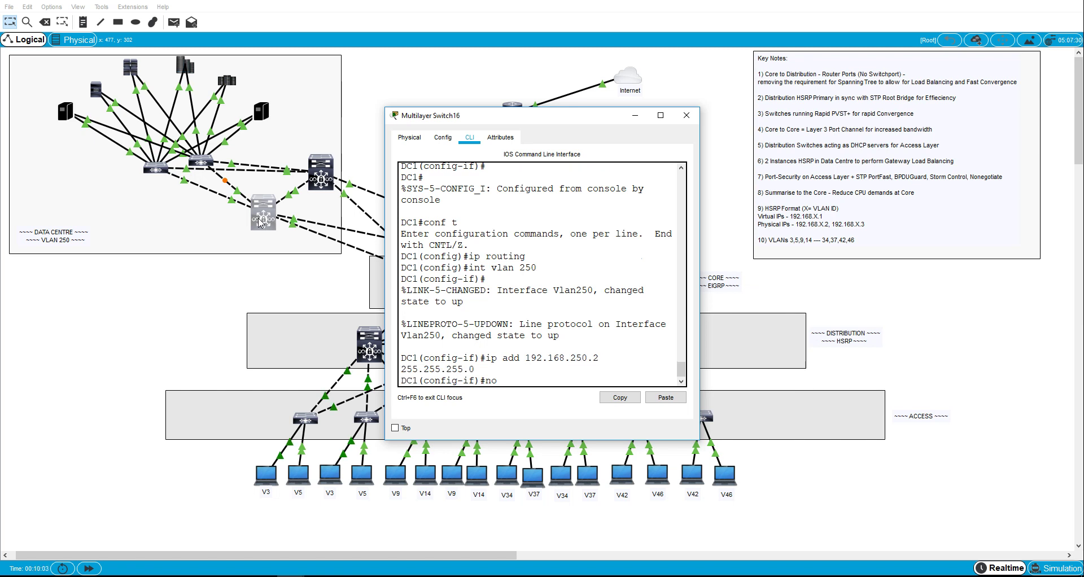
{"action": "type", "text": " sh"}
{"action": "key", "text": "Return"}
{"action": "key", "text": "ctrl+z"}
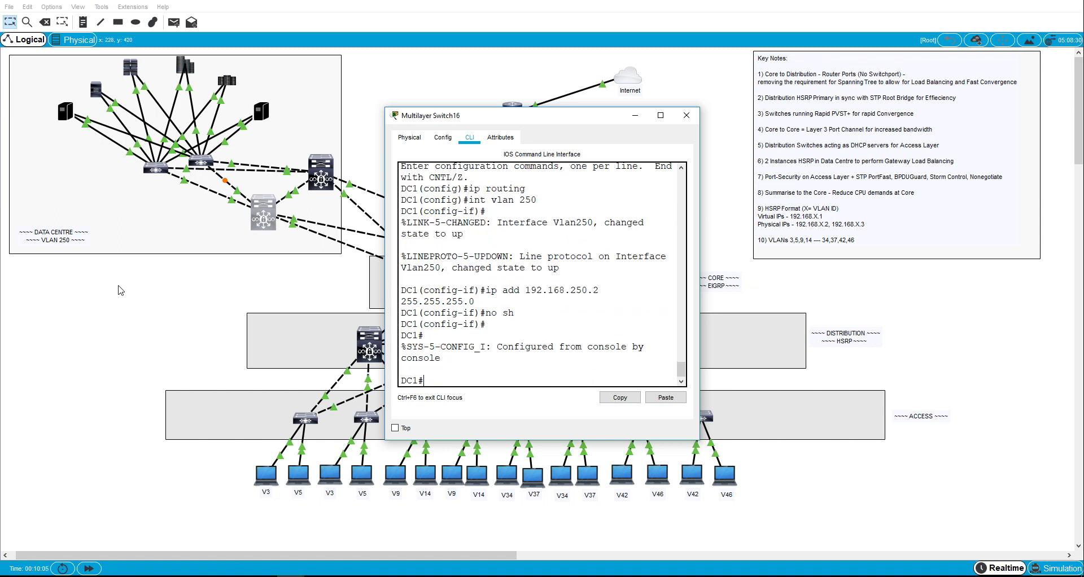
{"action": "key", "text": "alt+F4"}
Assign 192.168.250.3 255.255.255.0 to DC2's interface VLAN 250
{"action": "left_click", "coordinate": [319, 168]}
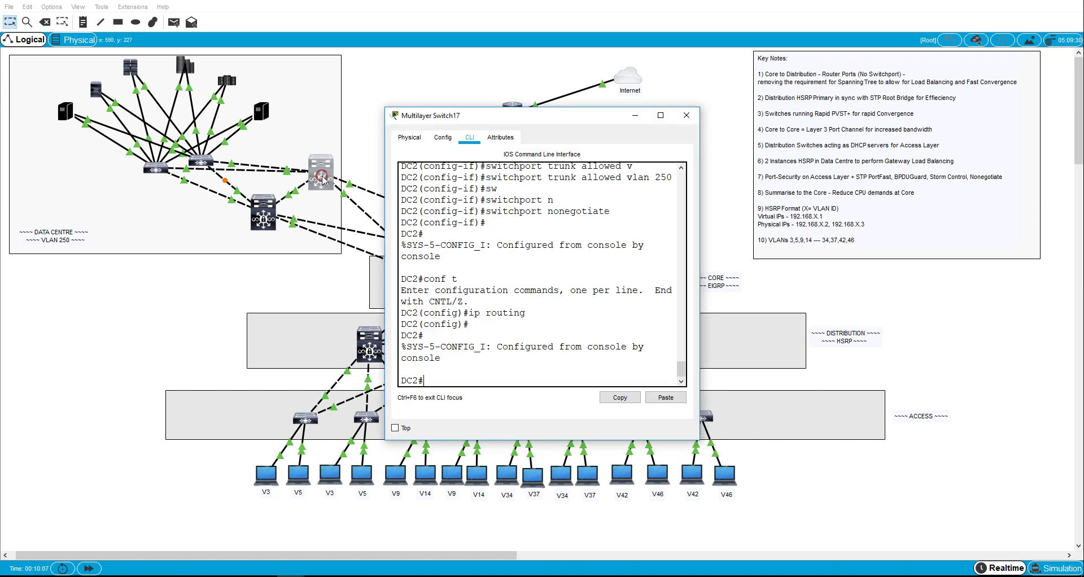
{"action": "type", "text": "conf t"}
{"action": "key", "text": "Return"}
{"action": "type", "text": "int vlan 250"}
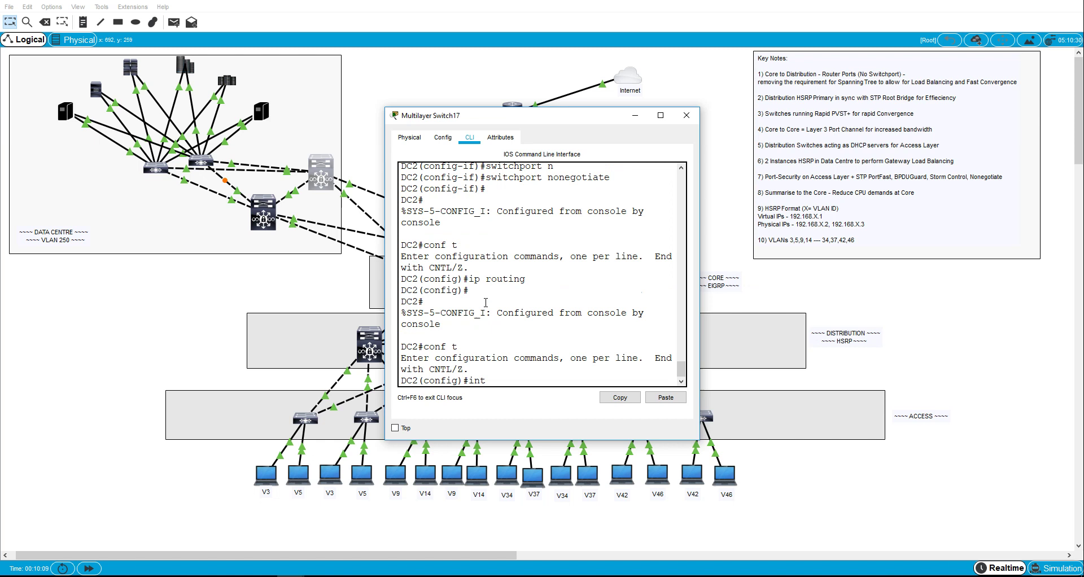
{"action": "key", "text": "Return"}
{"action": "type", "text": "ip a"}
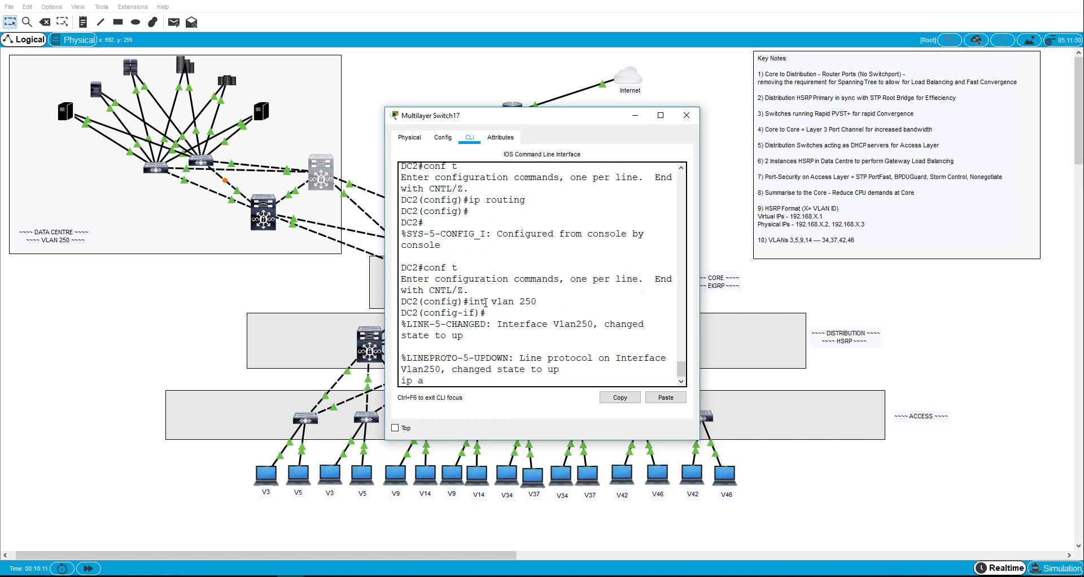
{"action": "type", "text": "dd 192.168.25.0."}
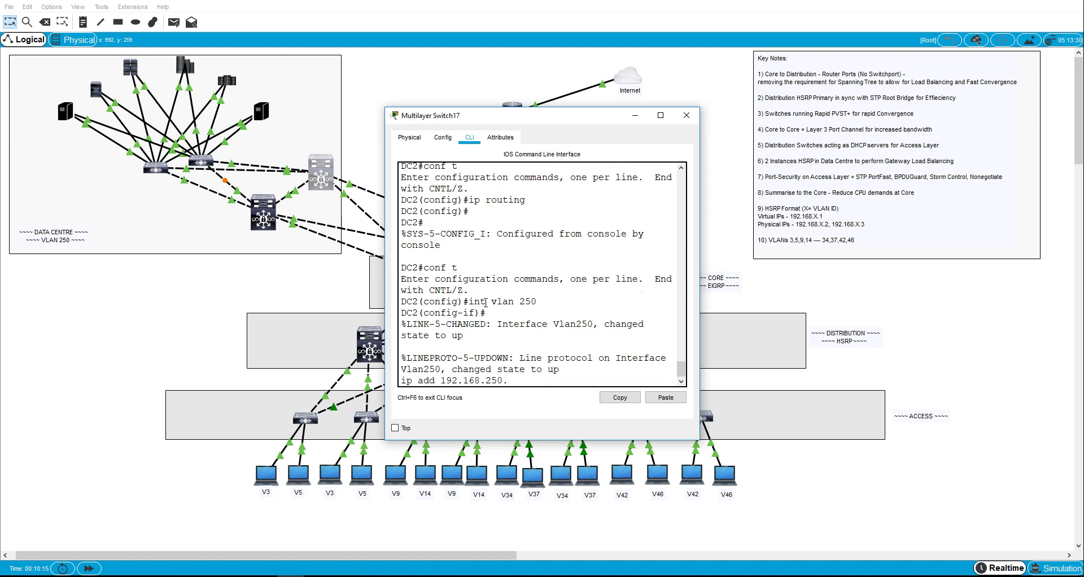
{"action": "type", "text": "3 255.255.255.0"}
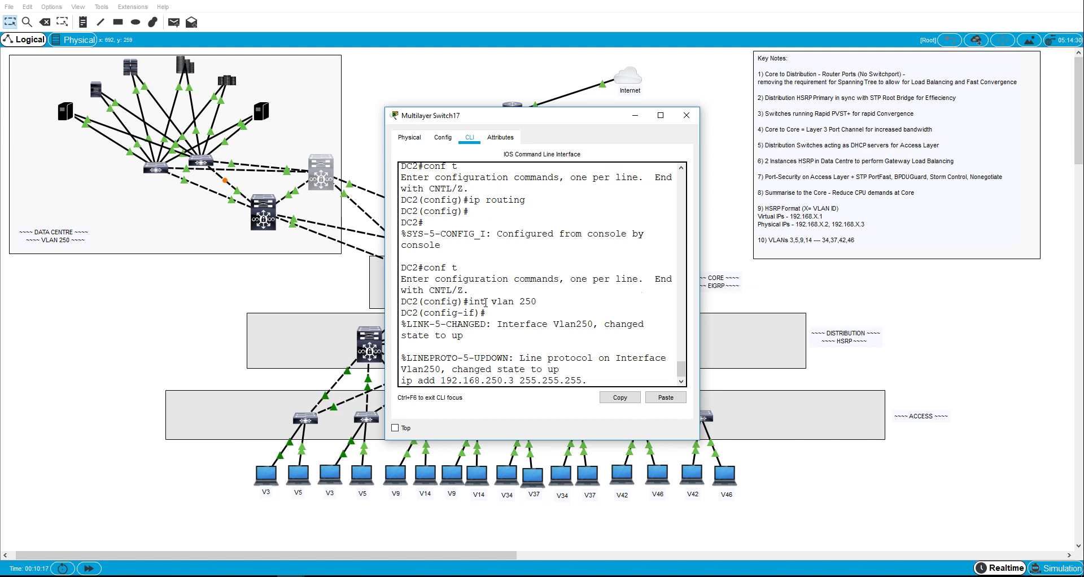
{"action": "key", "text": "Return"}
List DC2's active interfaces with 'sh ip int bri | ex un' and ping DC1 at 192.168.250.2
{"action": "key", "text": "ctrl+z"}
{"action": "key", "text": "Return"}
{"action": "type", "text": "sh i"}
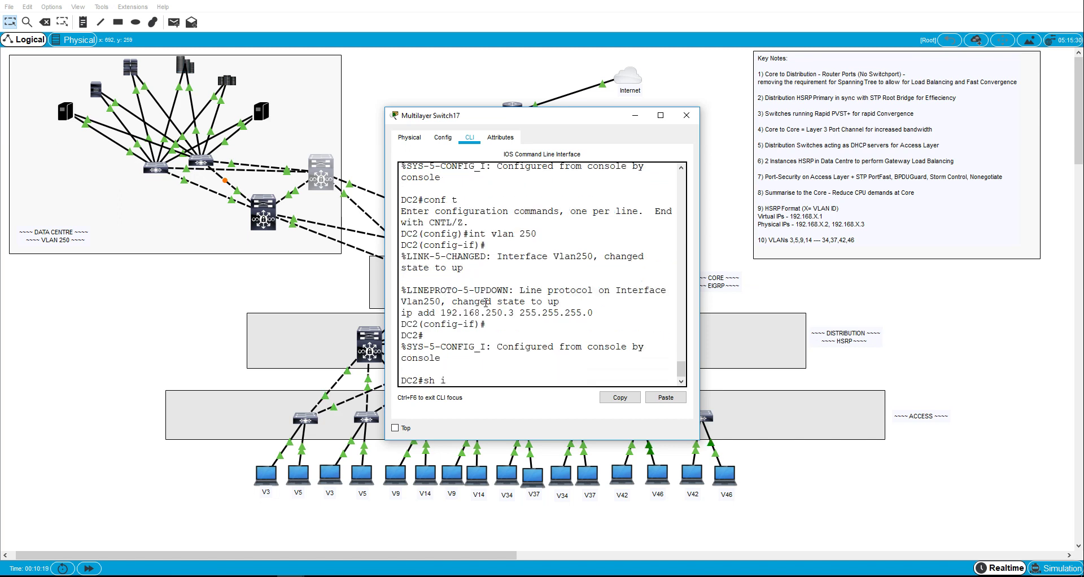
{"action": "type", "text": "p int bri | ex un"}
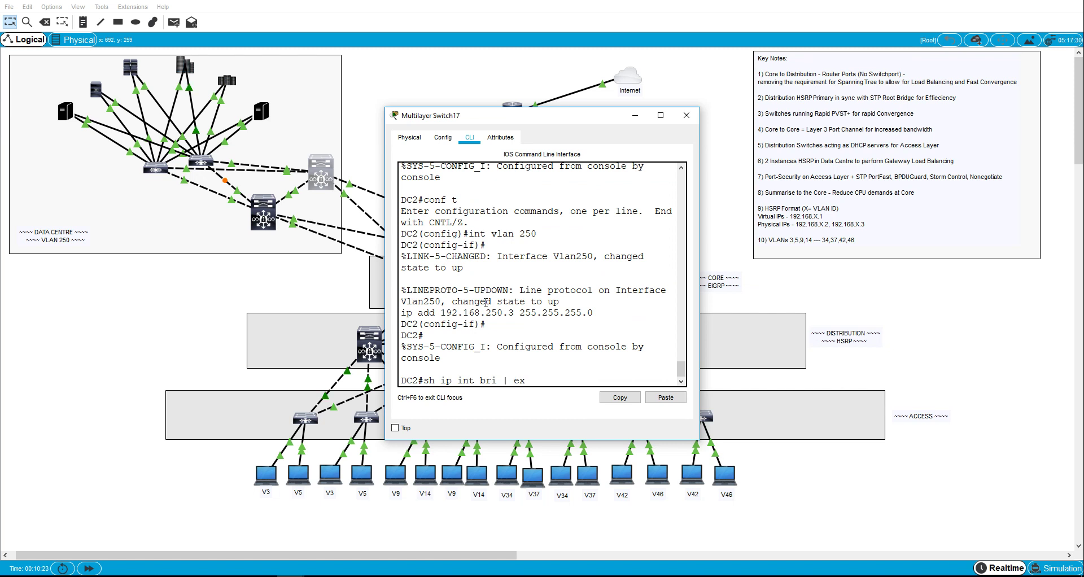
{"action": "key", "text": "Return"}
{"action": "type", "text": "pin"}
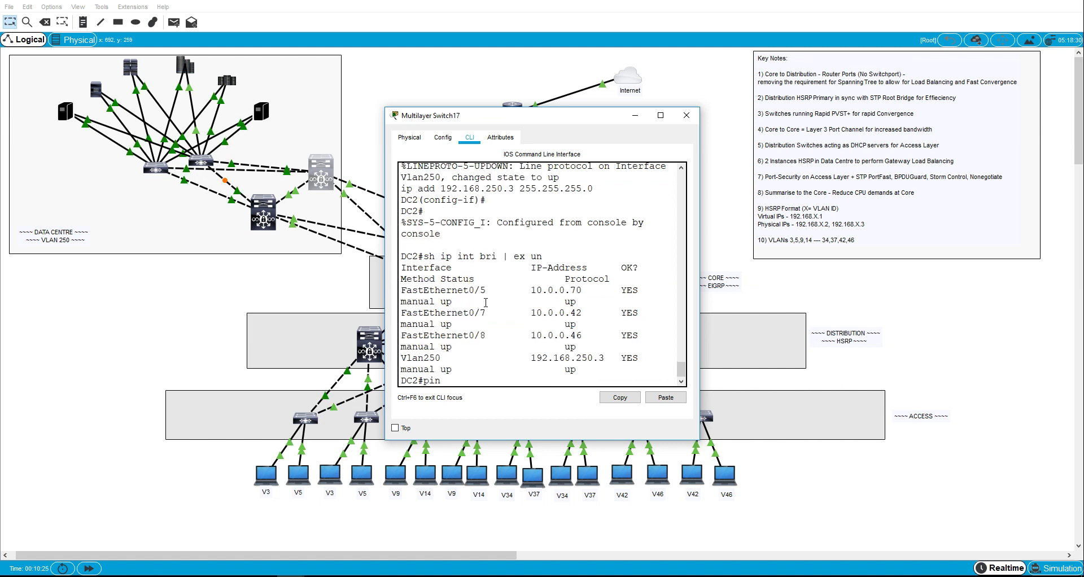
{"action": "type", "text": "g 192.168."}
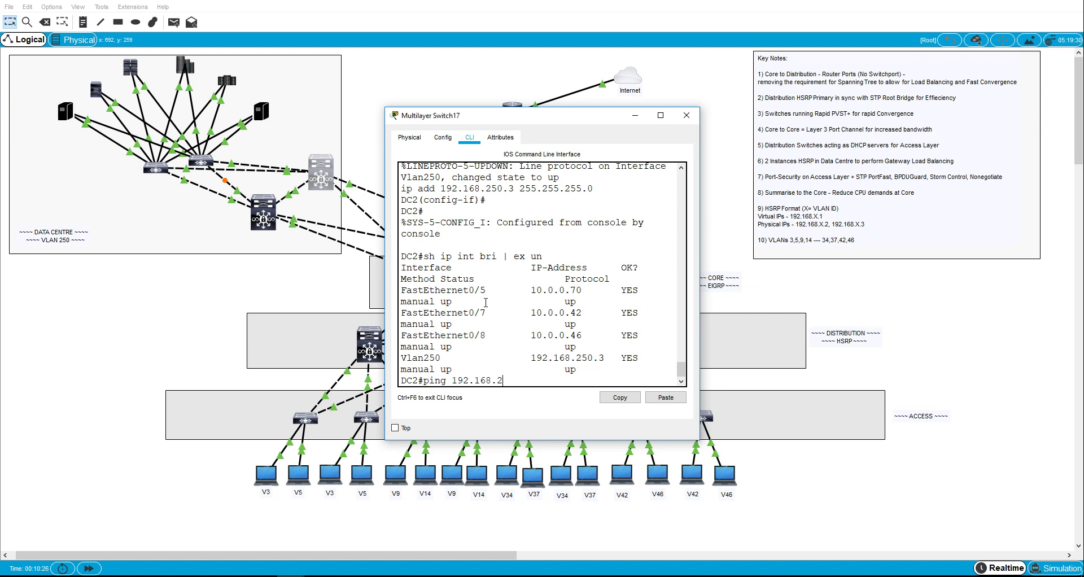
{"action": "type", "text": "250.2"}
{"action": "key", "text": "Return"}
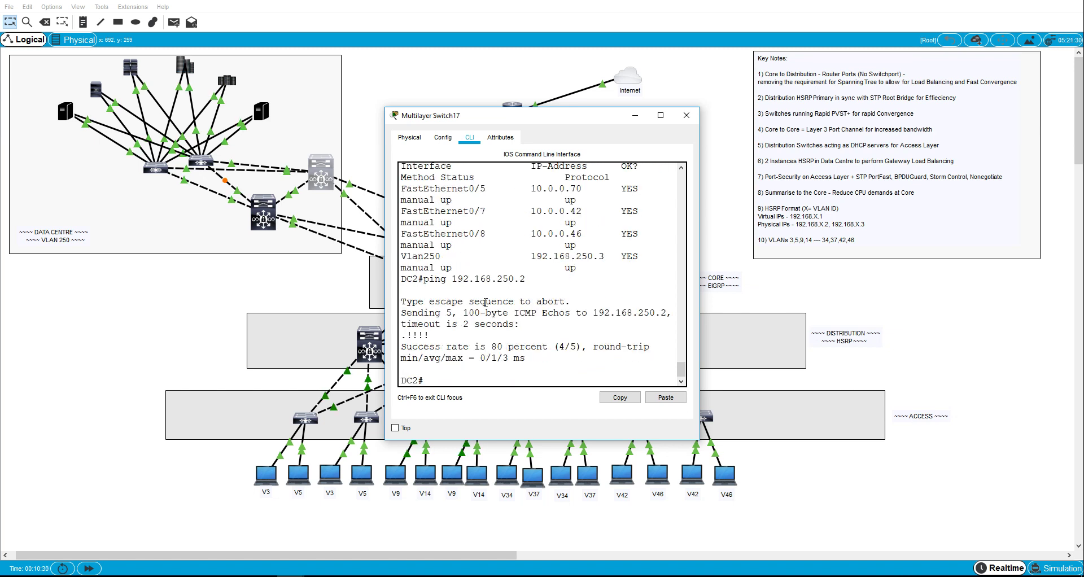
Close DC2's window and reopen DC1's command line after checking its port summary
{"action": "left_click", "coordinate": [686, 119]}
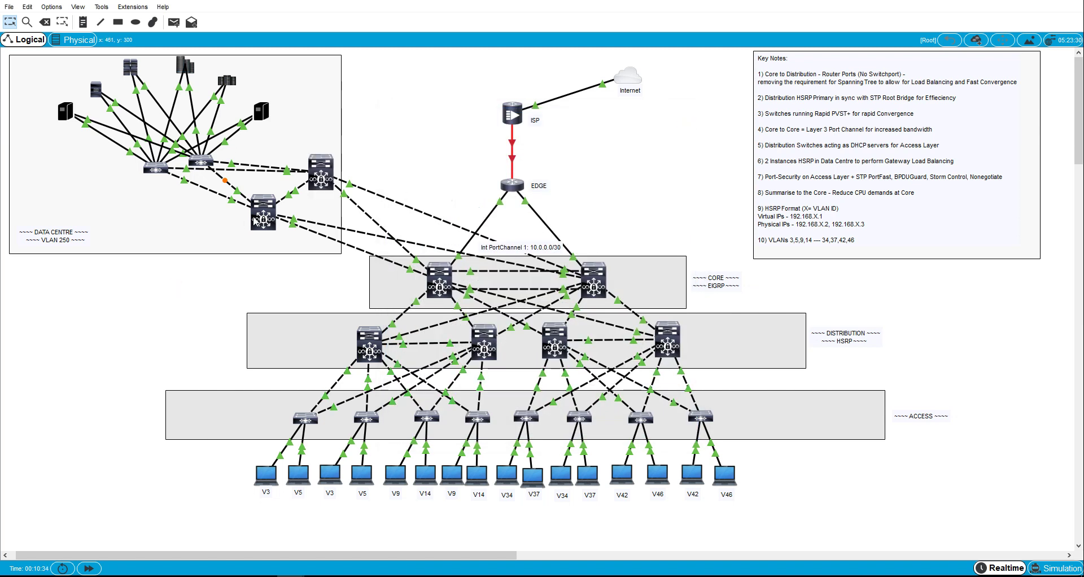
{"action": "mouse_move", "coordinate": [261, 219]}
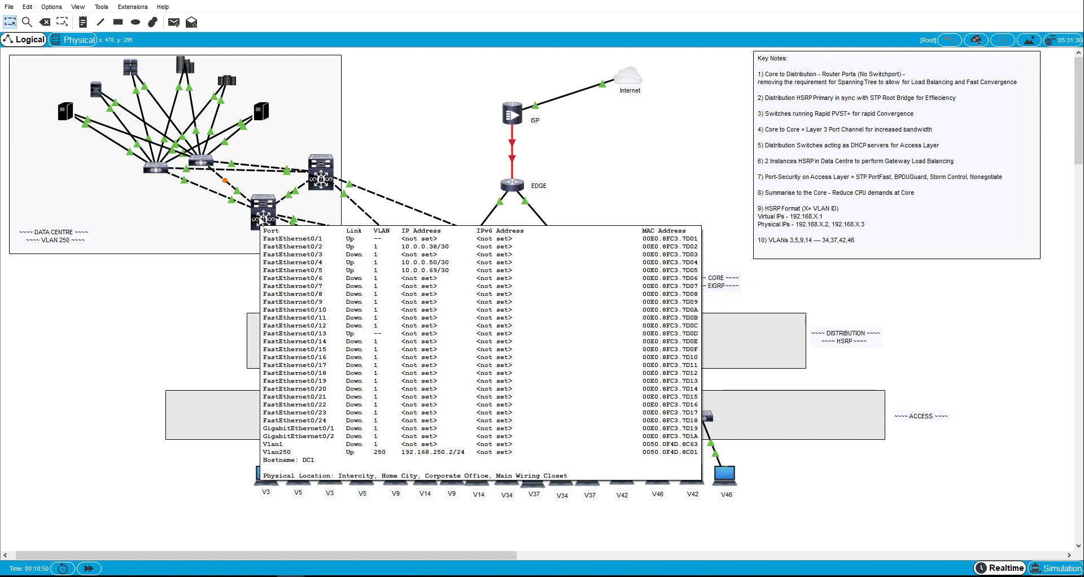
{"action": "left_click", "coordinate": [261, 221]}
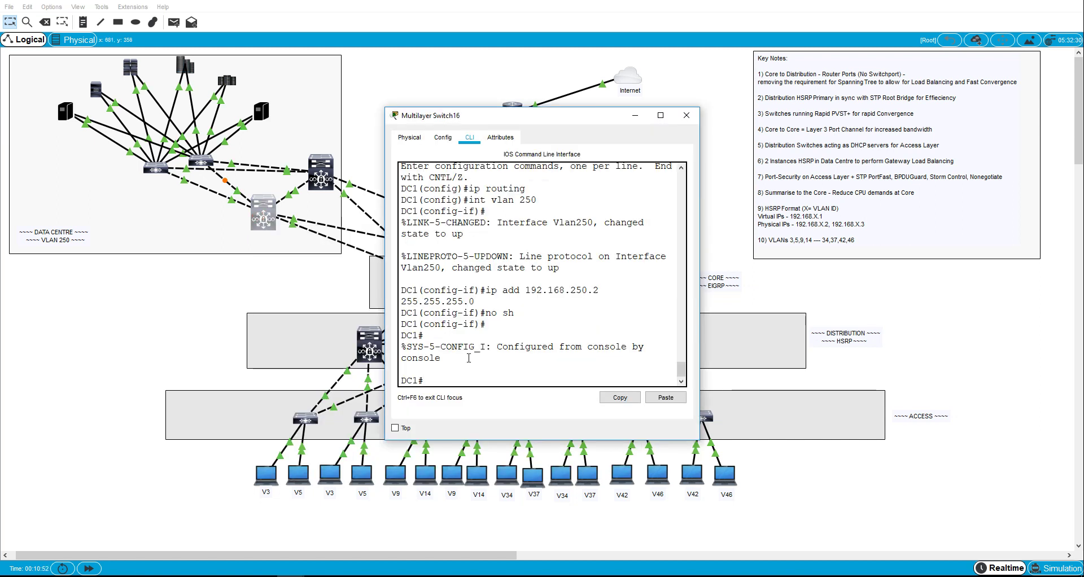
On DC1's interface VLAN 250, set HSRP group 1 virtual IP 192.168.250.1
{"action": "type", "text": "conf t"}
{"action": "key", "text": "Return"}
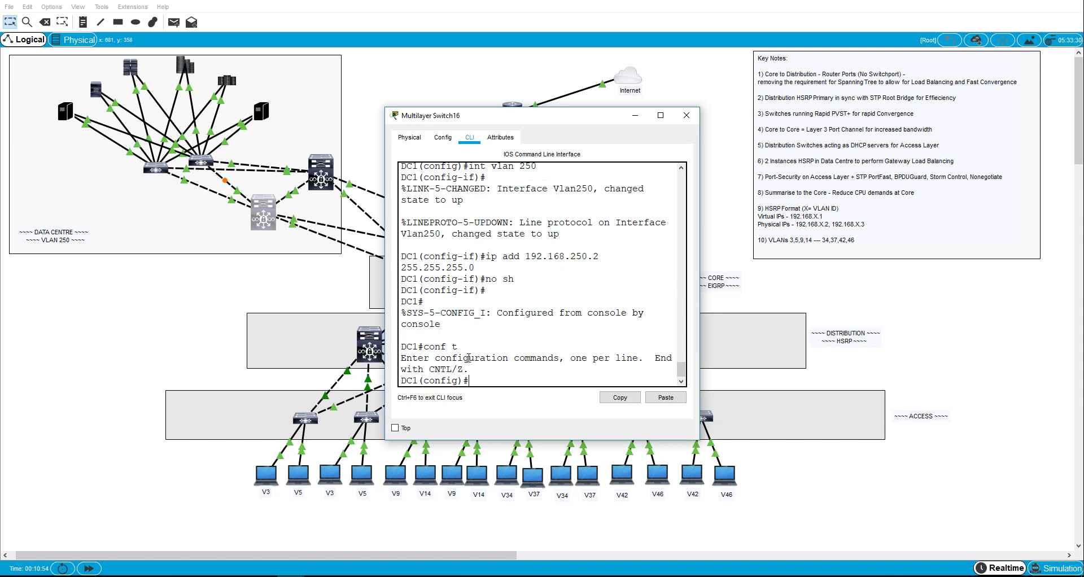
{"action": "type", "text": "st"}
{"action": "key", "text": "Tab"}
{"action": "type", "text": "a"}
{"action": "key", "text": "Tab"}
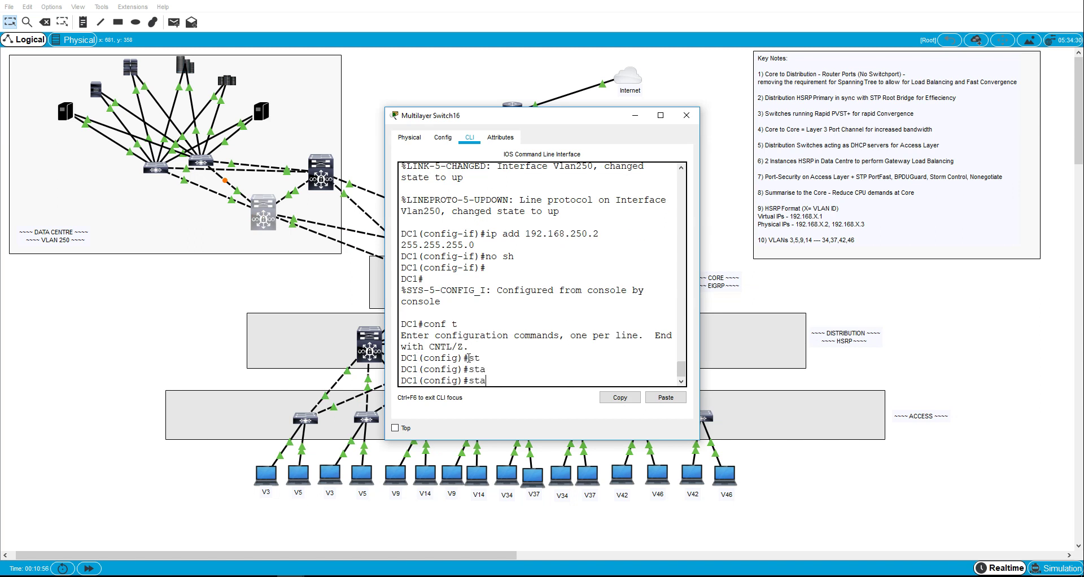
{"action": "key", "text": "BackSpace"}
{"action": "key", "text": "BackSpace"}
{"action": "key", "text": "BackSpace"}
{"action": "type", "text": "int vl 250"}
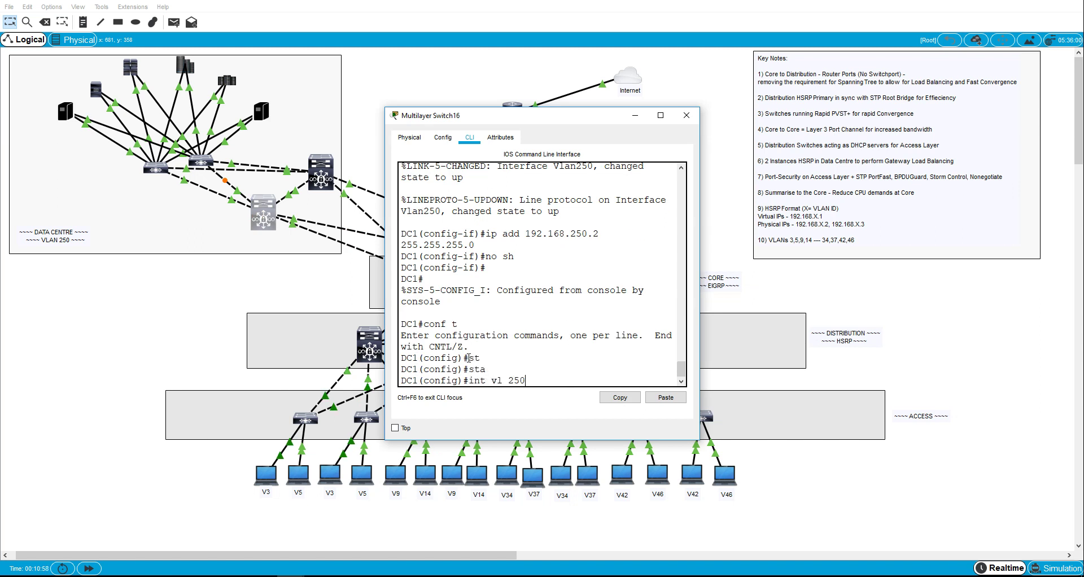
{"action": "key", "text": "Return"}
{"action": "type", "text": "st"}
{"action": "key", "text": "Tab"}
{"action": "type", "text": "andby"}
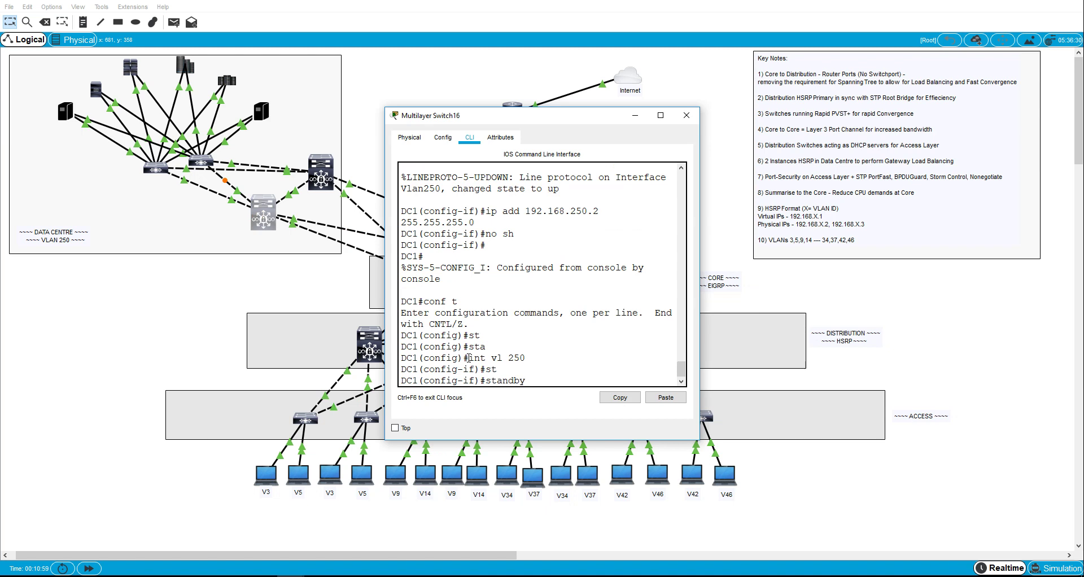
{"action": "type", "text": " 1 ip 192.168.250.1"}
{"action": "key", "text": "Return"}
Give DC1's HSRP group 1 priority 120 and preemption, then close the window
{"action": "type", "text": "st"}
{"action": "key", "text": "Tab"}
{"action": "type", "text": "andby "}
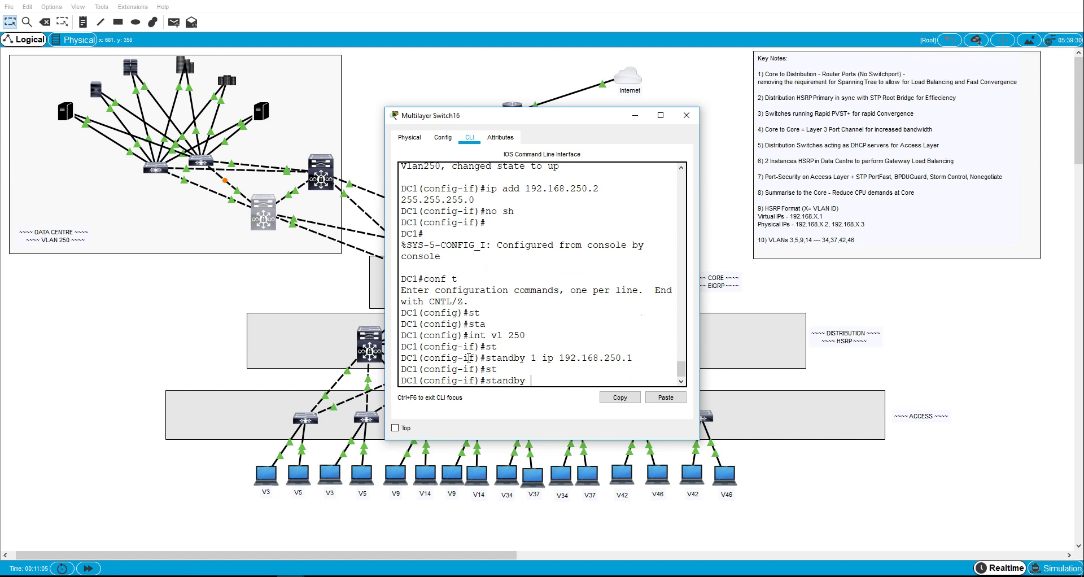
{"action": "type", "text": "1 prio 120"}
{"action": "key", "text": "Return"}
{"action": "type", "text": "st"}
{"action": "key", "text": "Tab"}
{"action": "type", "text": "1 pre"}
{"action": "key", "text": "Return"}
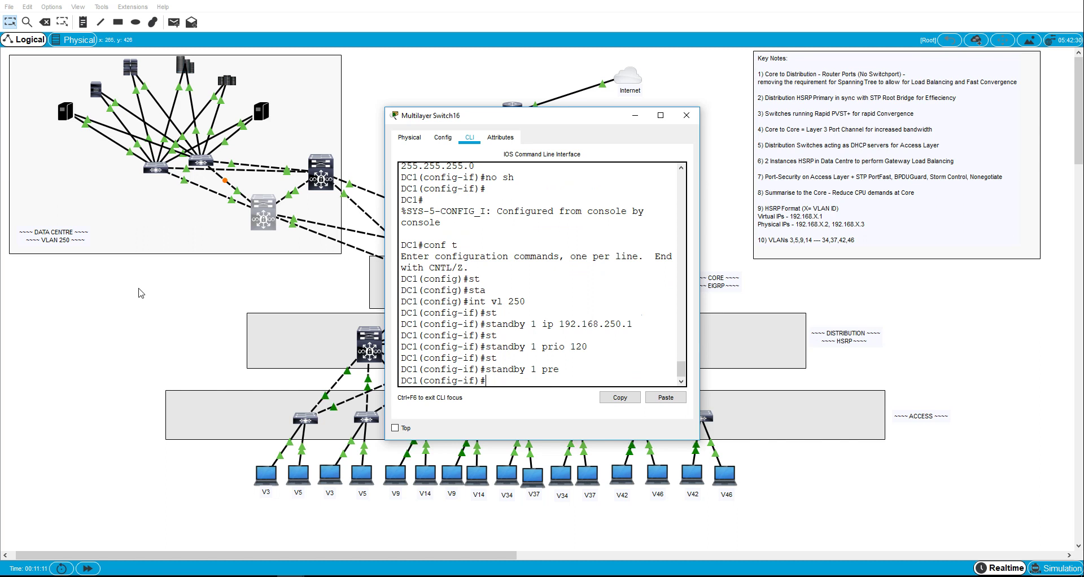
{"action": "key", "text": "alt+F4"}
On DC2's interface VLAN 250, join HSRP group 1 with virtual IP 192.168.250.1
{"action": "left_click", "coordinate": [322, 181]}
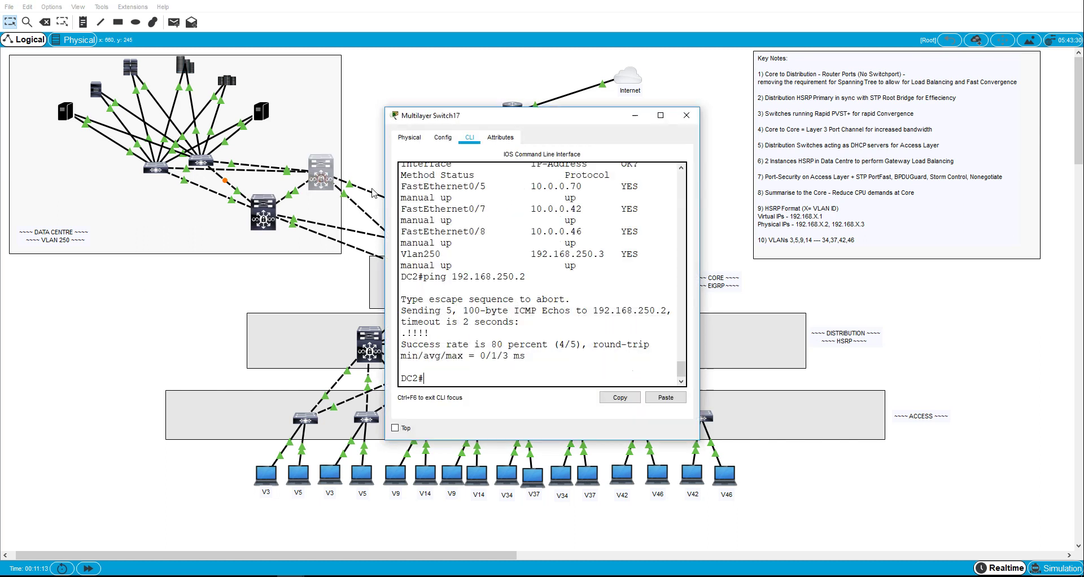
{"action": "key", "text": "Return"}
{"action": "type", "text": "conf t"}
{"action": "key", "text": "Return"}
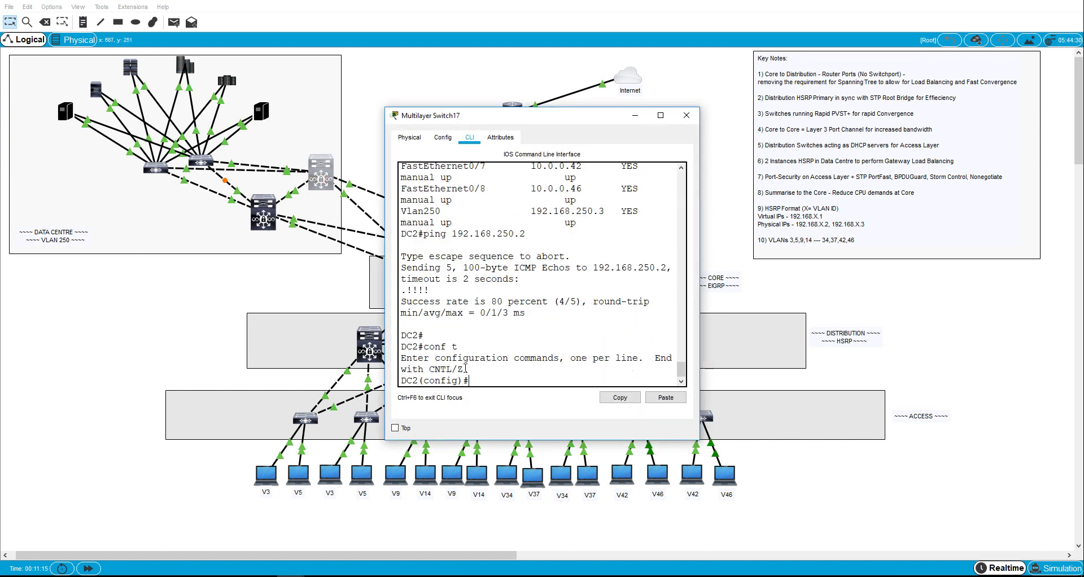
{"action": "type", "text": "int vlan 250"}
{"action": "key", "text": "Return"}
{"action": "type", "text": "st"}
{"action": "key", "text": "Tab"}
{"action": "type", "text": "1 p"}
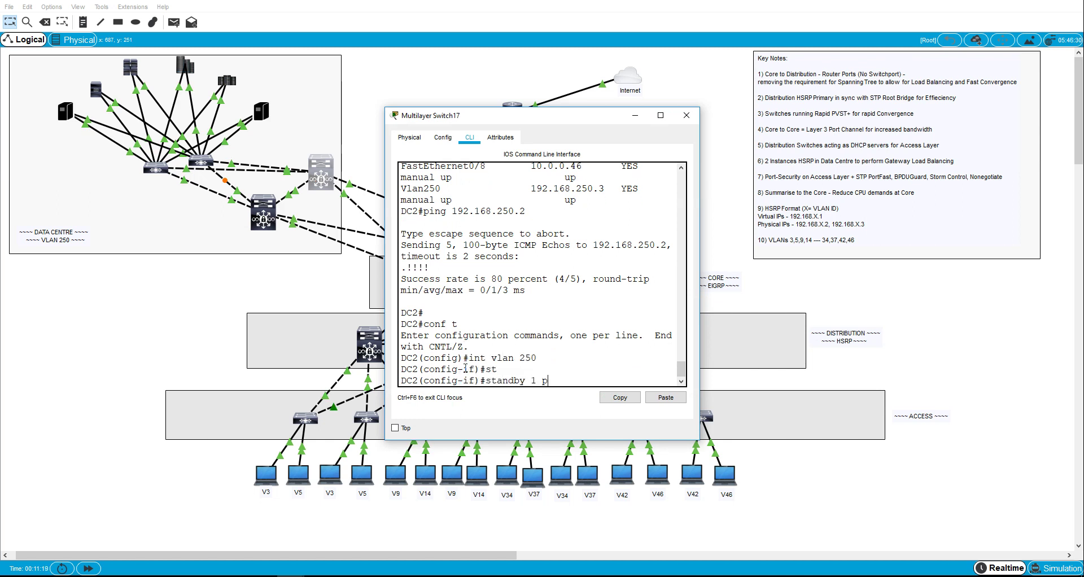
{"action": "key", "text": "BackSpace"}
{"action": "type", "text": "ip 192.168.250.1"}
{"action": "key", "text": "Return"}
{"action": "key", "text": "ctrl+z"}
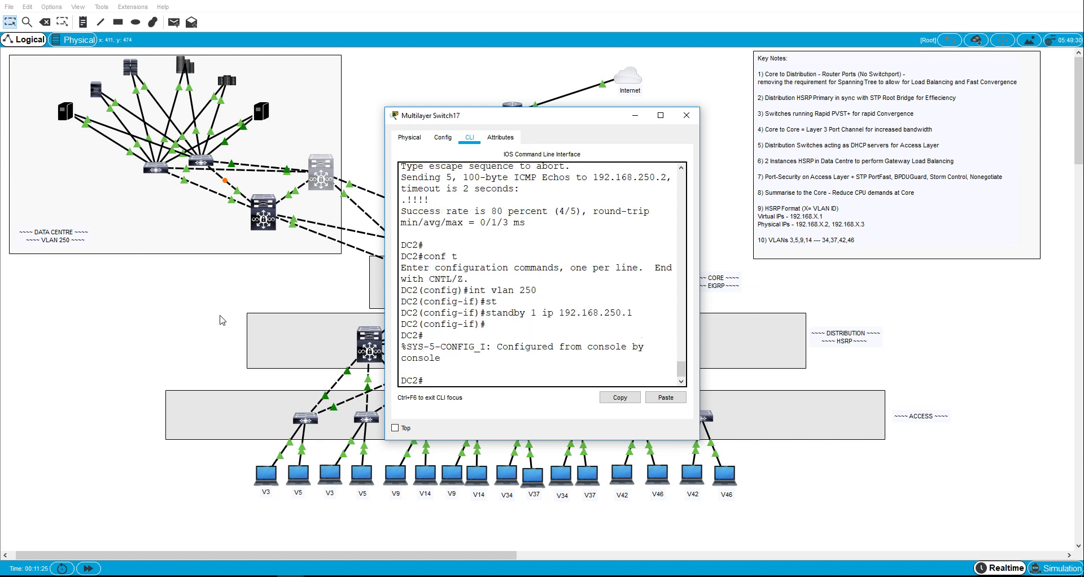
Add DC2 to HSRP group 250 with virtual IP 192.168.250.254
{"action": "type", "text": "conf t"}
{"action": "key", "text": "Return"}
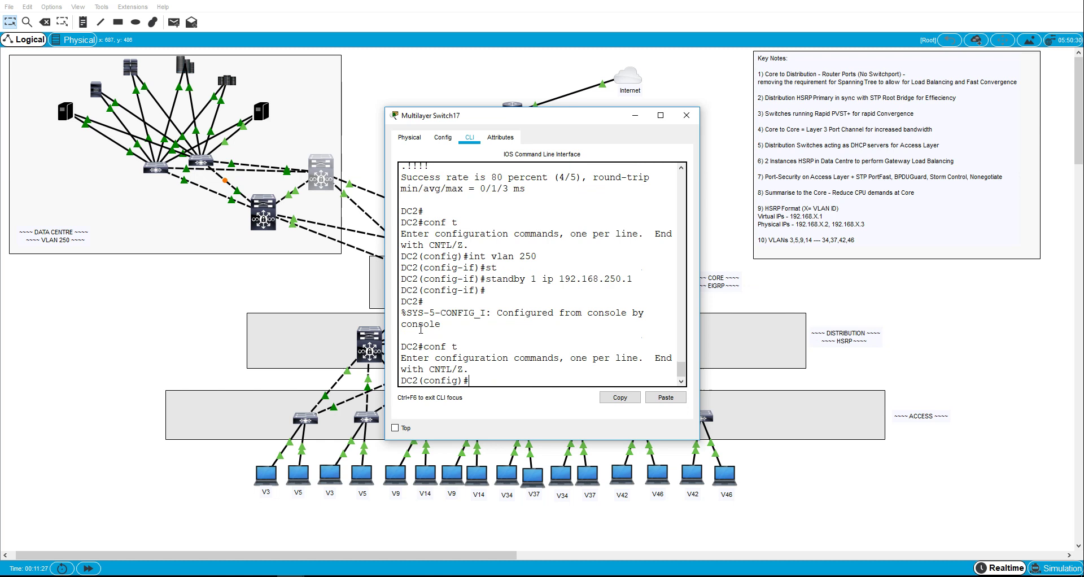
{"action": "type", "text": "int vlan 250"}
{"action": "key", "text": "Return"}
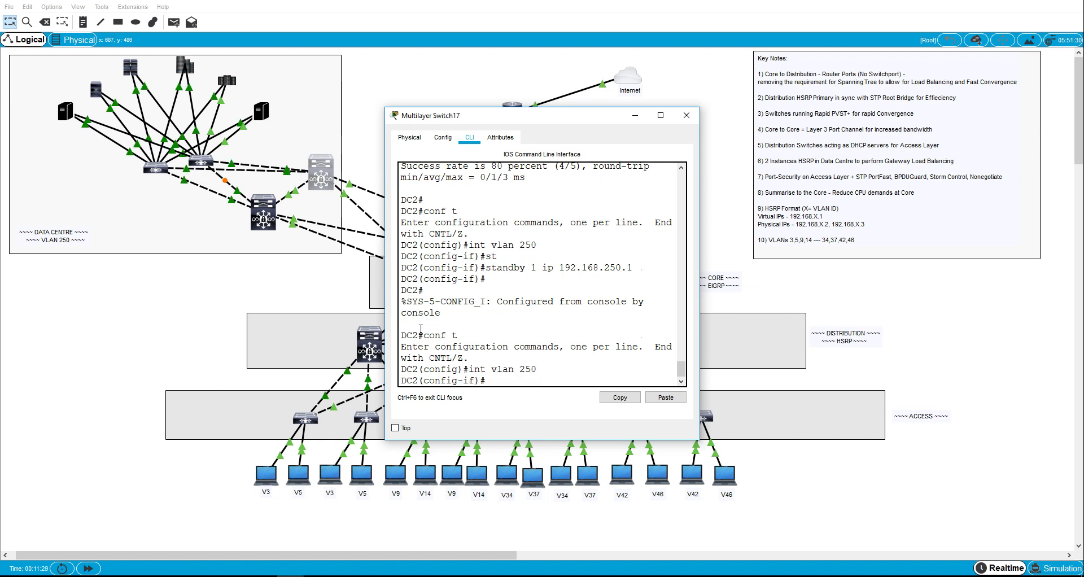
{"action": "type", "text": "st"}
{"action": "key", "text": "Tab"}
{"action": "type", "text": "25"}
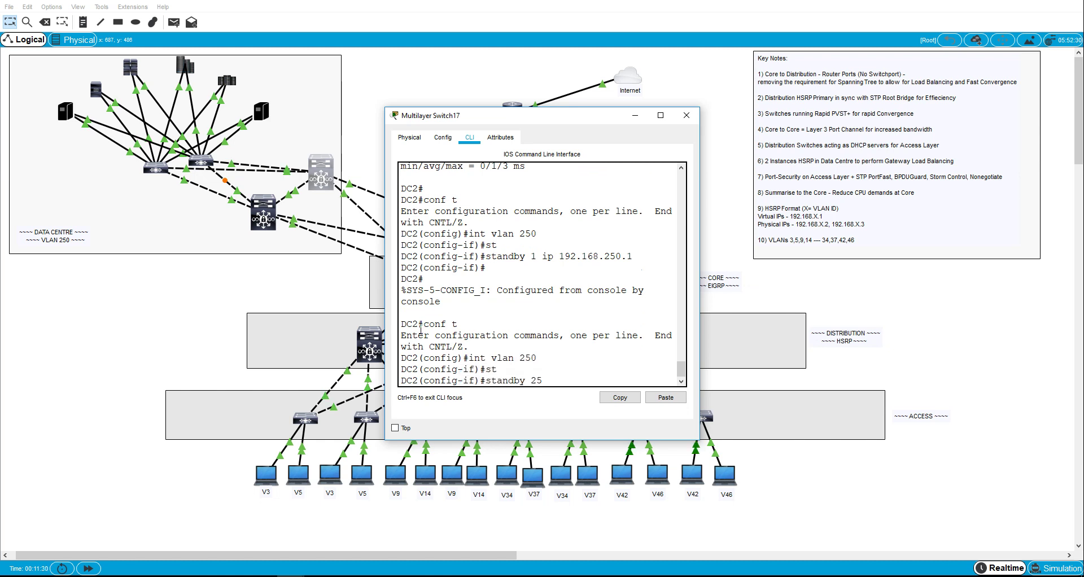
{"action": "type", "text": "0 ip 192.168.250.254"}
{"action": "key", "text": "Return"}
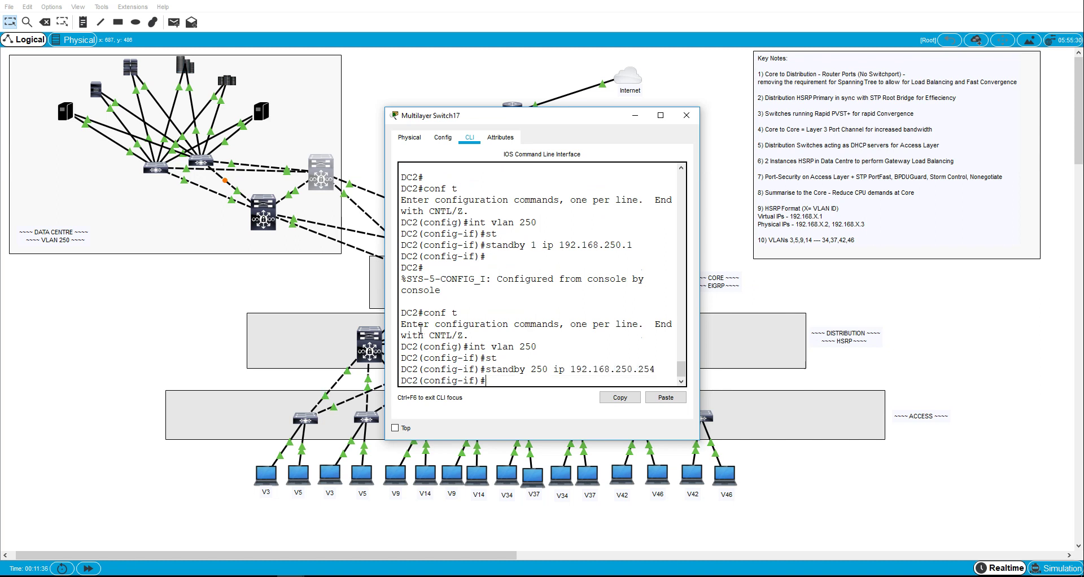
Give DC2's HSRP group 250 priority 120 and preemption, then close the window
{"action": "type", "text": "st"}
{"action": "key", "text": "Tab"}
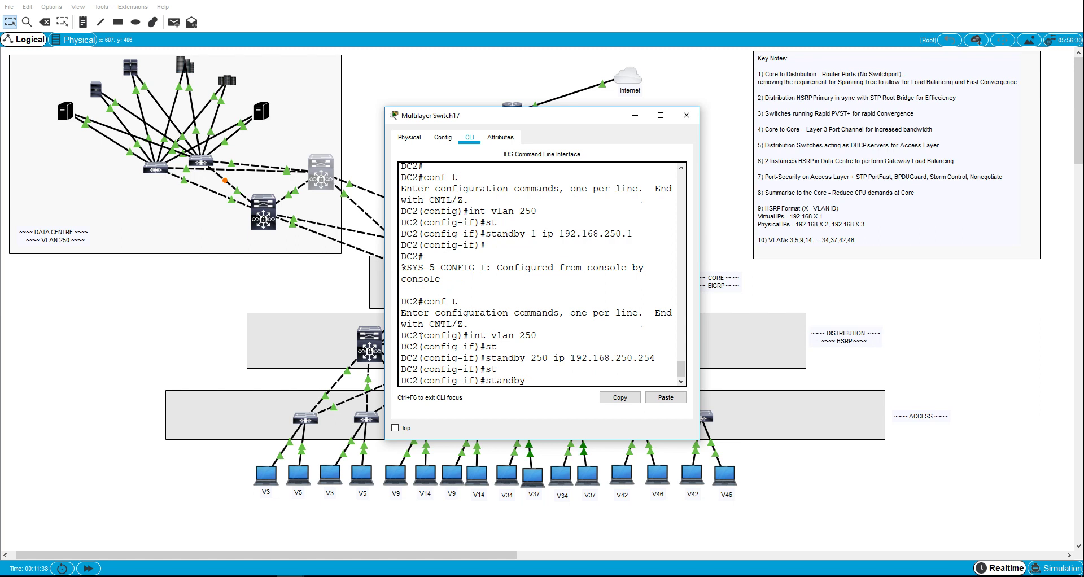
{"action": "type", "text": "250 prio 120"}
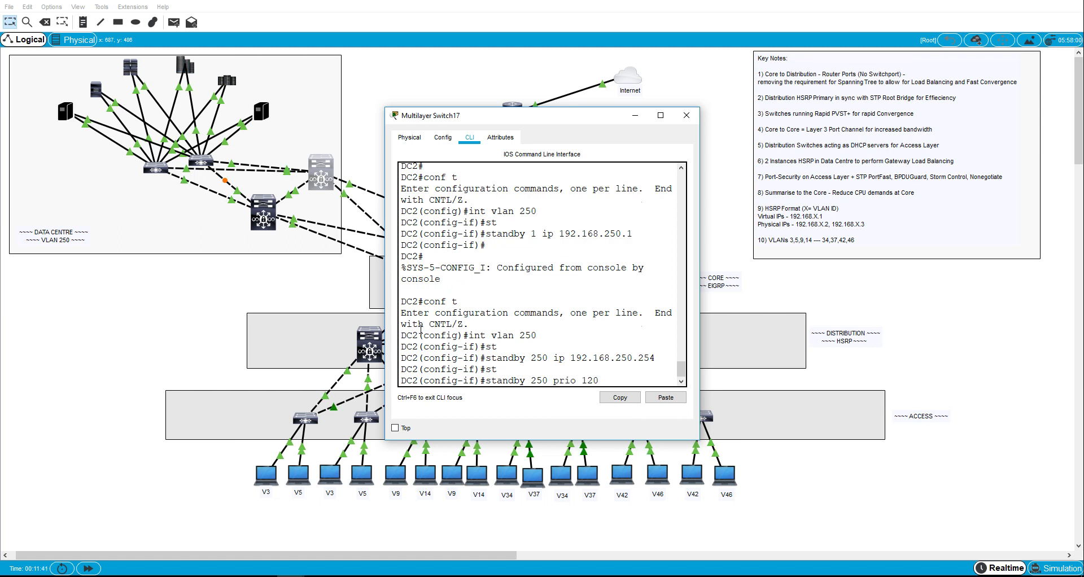
{"action": "key", "text": "Return"}
{"action": "type", "text": "st"}
{"action": "key", "text": "Tab"}
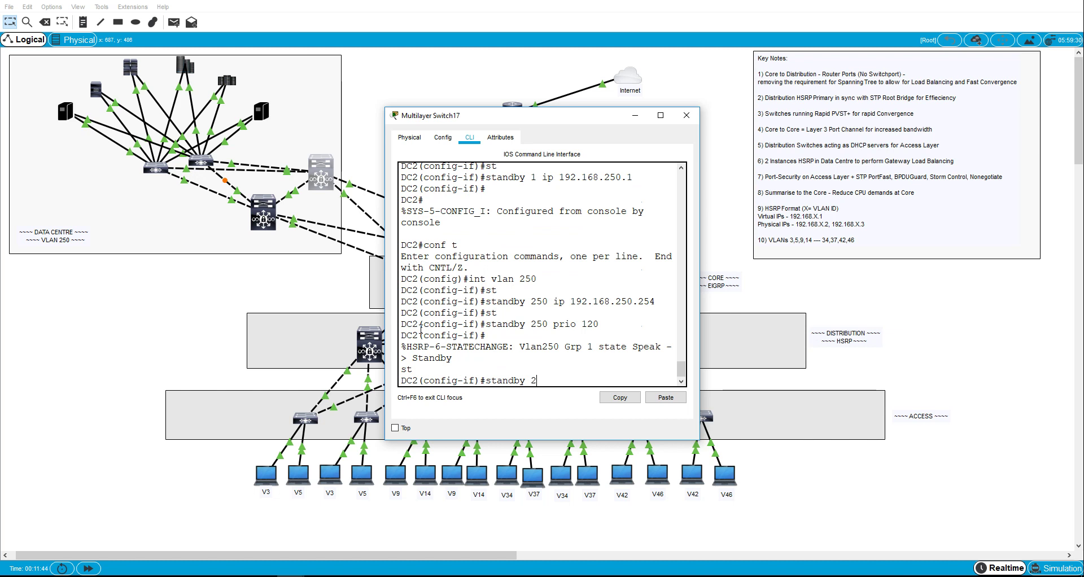
{"action": "type", "text": "250 pre"}
{"action": "key", "text": "Return"}
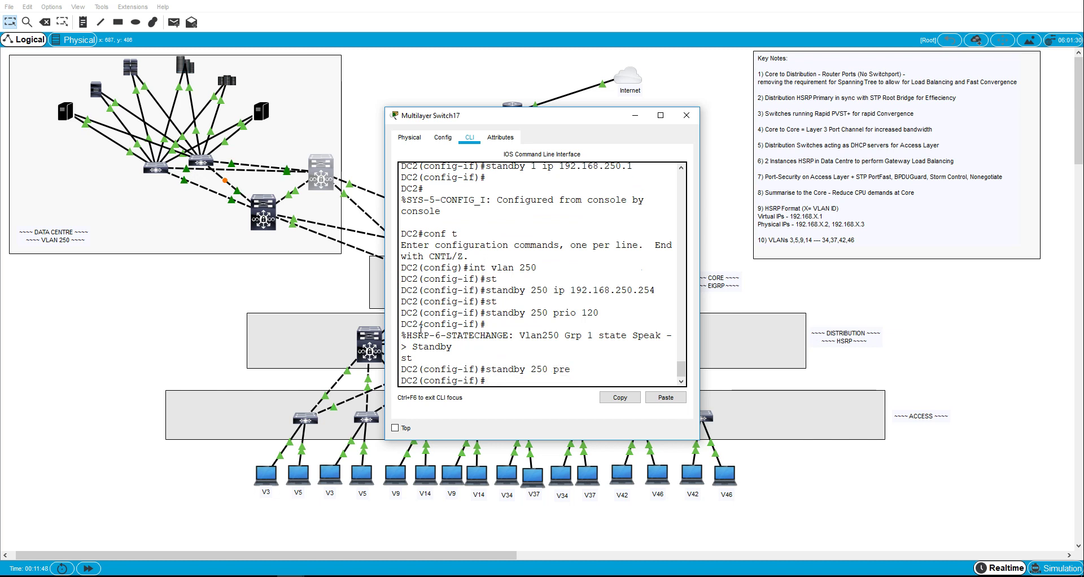
{"action": "left_click", "coordinate": [180, 309]}
Run 'standby 250 ip 192.168.250.254' under DC1's interface VLAN 250, then close DC1's window
{"action": "left_click", "coordinate": [261, 225]}
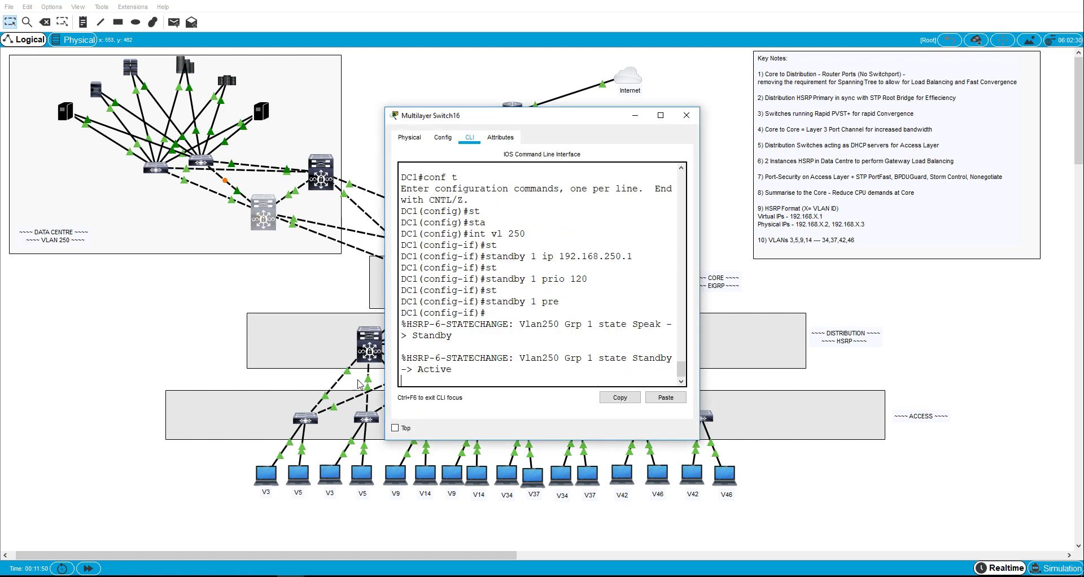
{"action": "key", "text": "Return"}
{"action": "key", "text": "Return"}
{"action": "key", "text": "Return"}
{"action": "key", "text": "Return"}
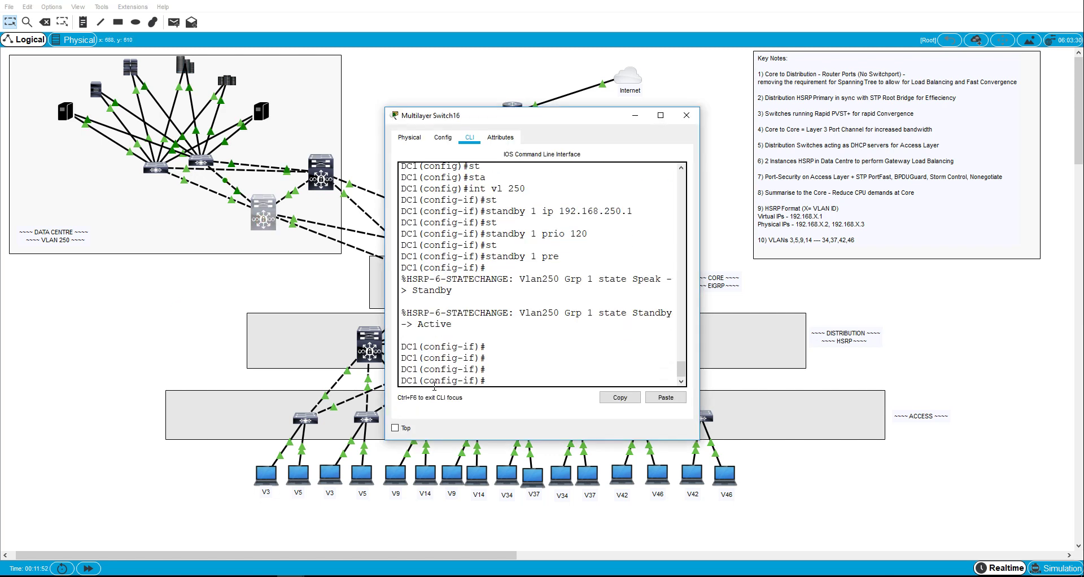
{"action": "key", "text": "ctrl+z"}
{"action": "type", "text": "conf t"}
{"action": "key", "text": "Return"}
{"action": "type", "text": "st"}
{"action": "key", "text": "BackSpace"}
{"action": "key", "text": "BackSpace"}
{"action": "type", "text": "int "}
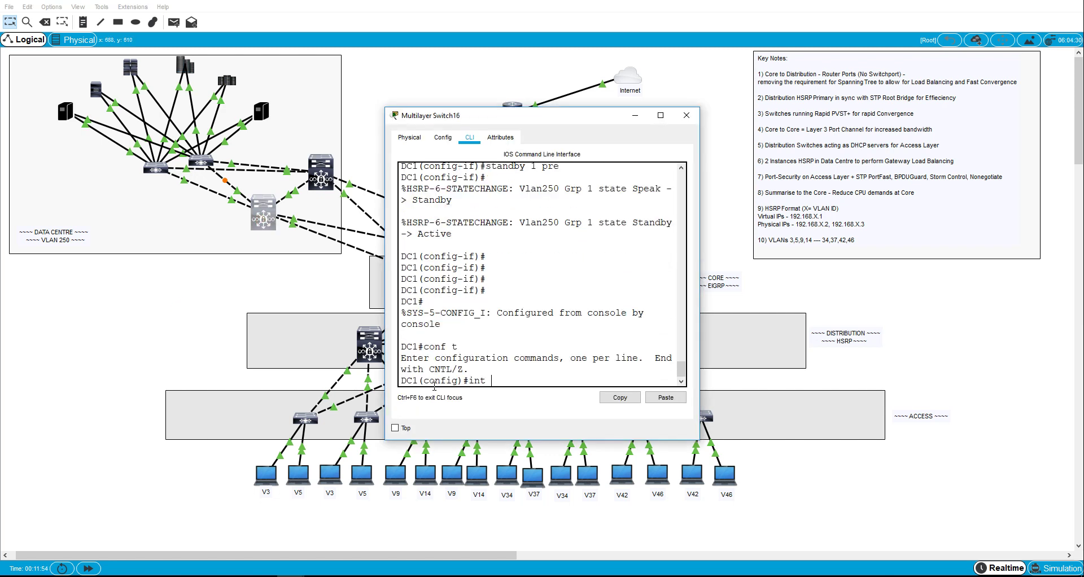
{"action": "type", "text": "vlan 250"}
{"action": "key", "text": "Return"}
{"action": "type", "text": "st"}
{"action": "key", "text": "Tab"}
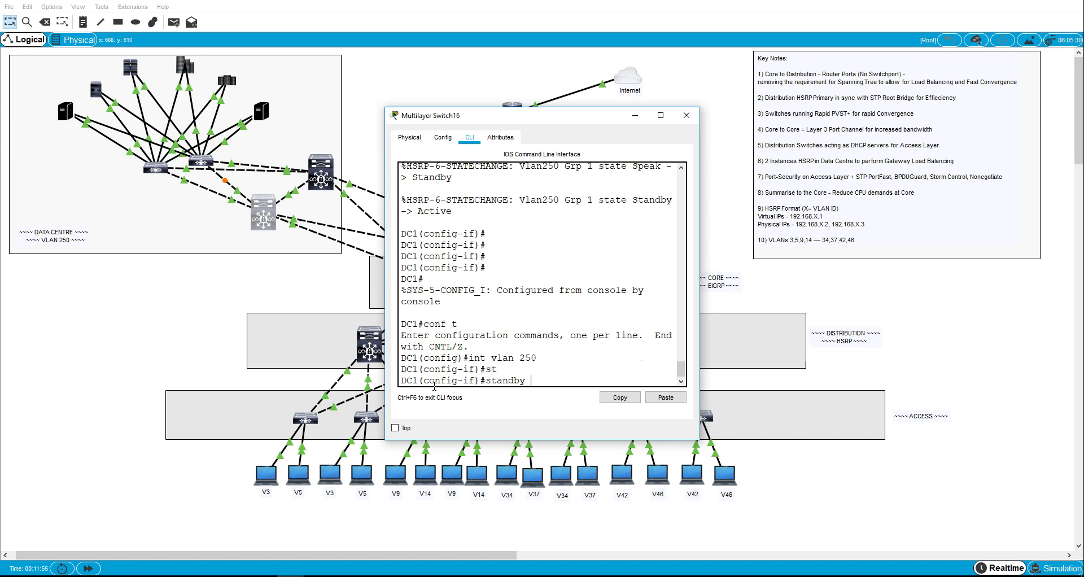
{"action": "type", "text": "250 ip 192.168.250.25"}
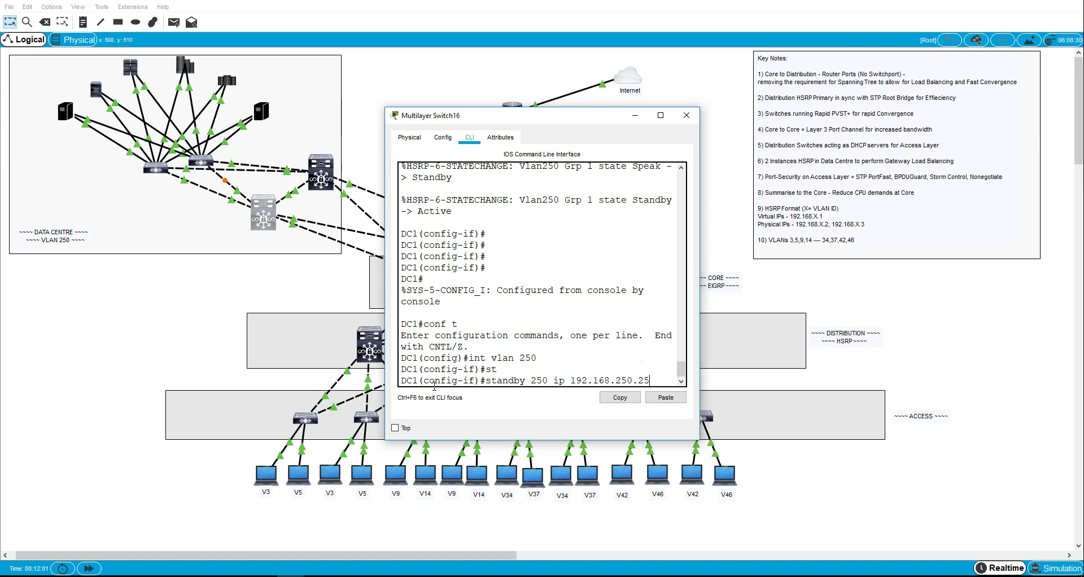
{"action": "type", "text": "4"}
{"action": "key", "text": "Return"}
{"action": "key", "text": "ctrl+z"}
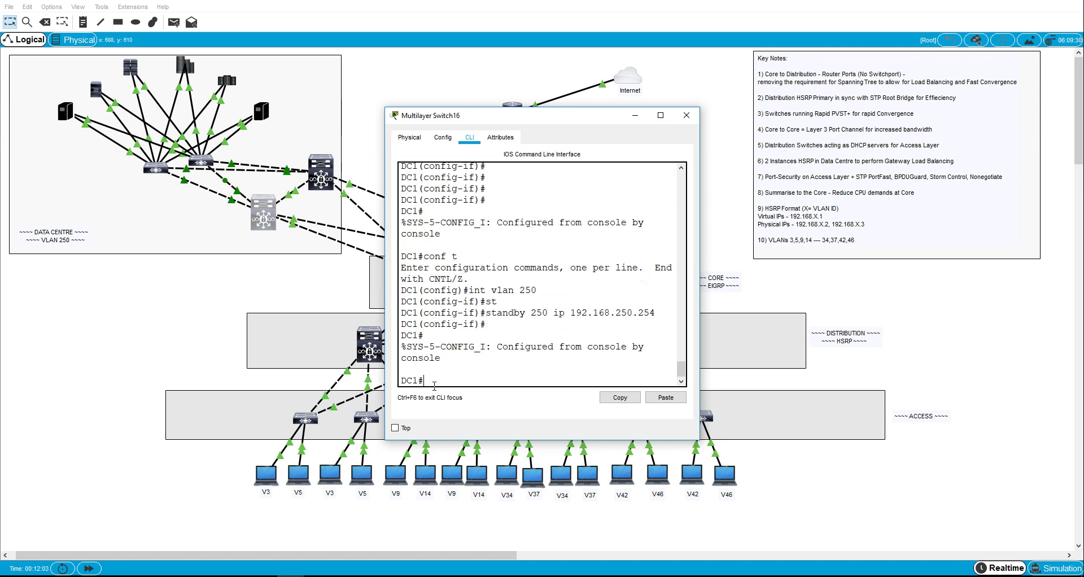
{"action": "key", "text": "alt+F4"}
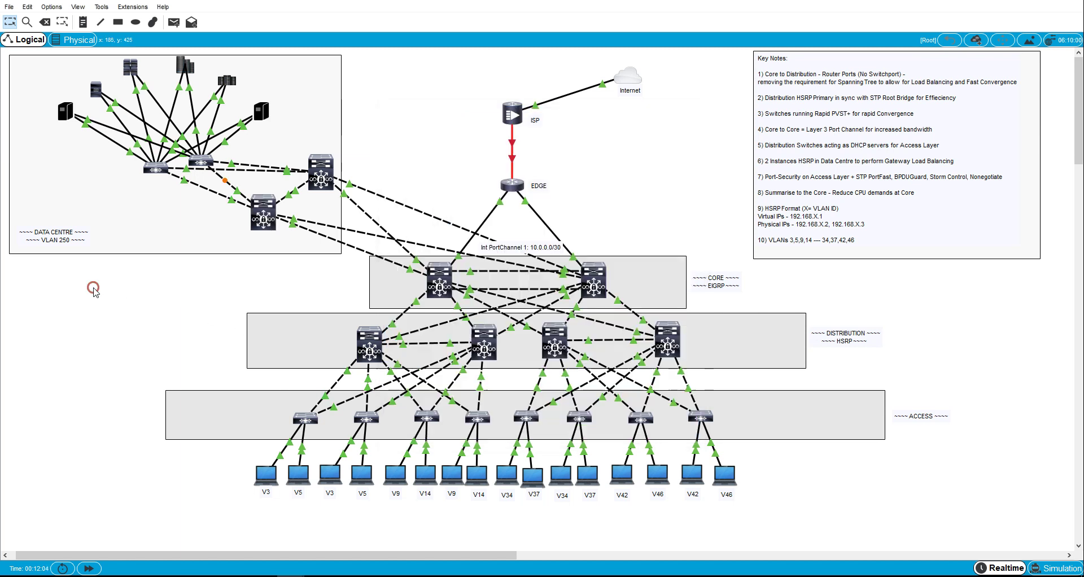
Display DC2's HSRP summary with 'sh stan b'
{"action": "left_click", "coordinate": [320, 182]}
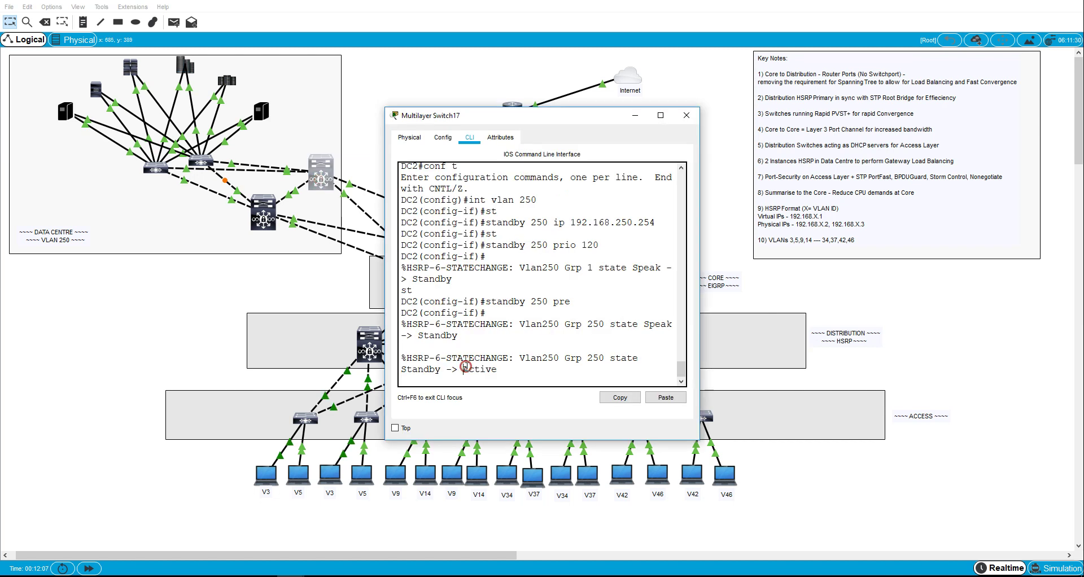
{"action": "key", "text": "ctrl+z"}
{"action": "key", "text": "Return"}
{"action": "type", "text": "sh stan b"}
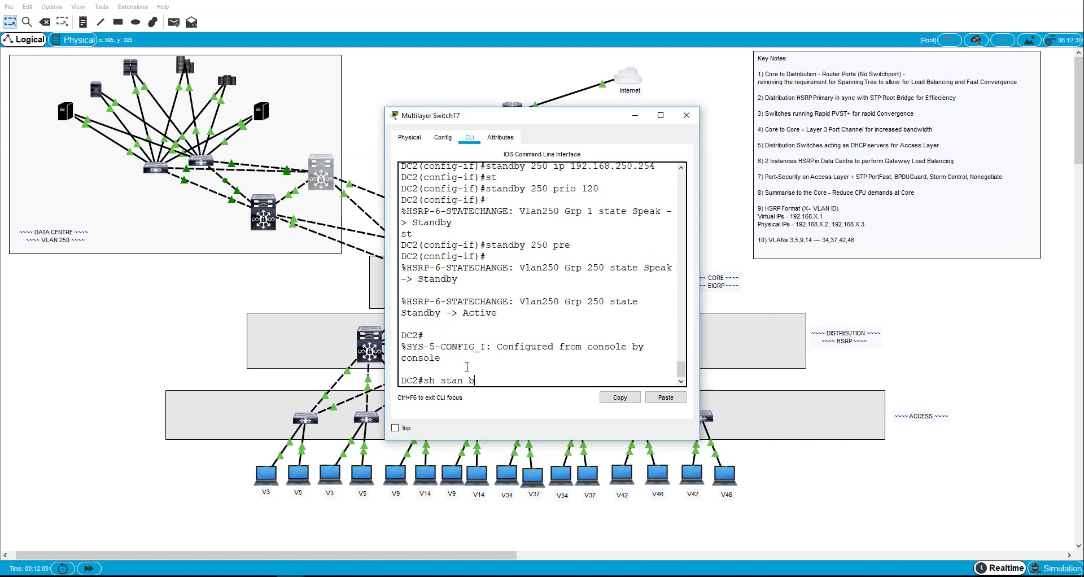
{"action": "key", "text": "Return"}
In the full-screen console, highlight the group 250 Active and group 1 Standby rows, then close
{"action": "left_click", "coordinate": [661, 115]}
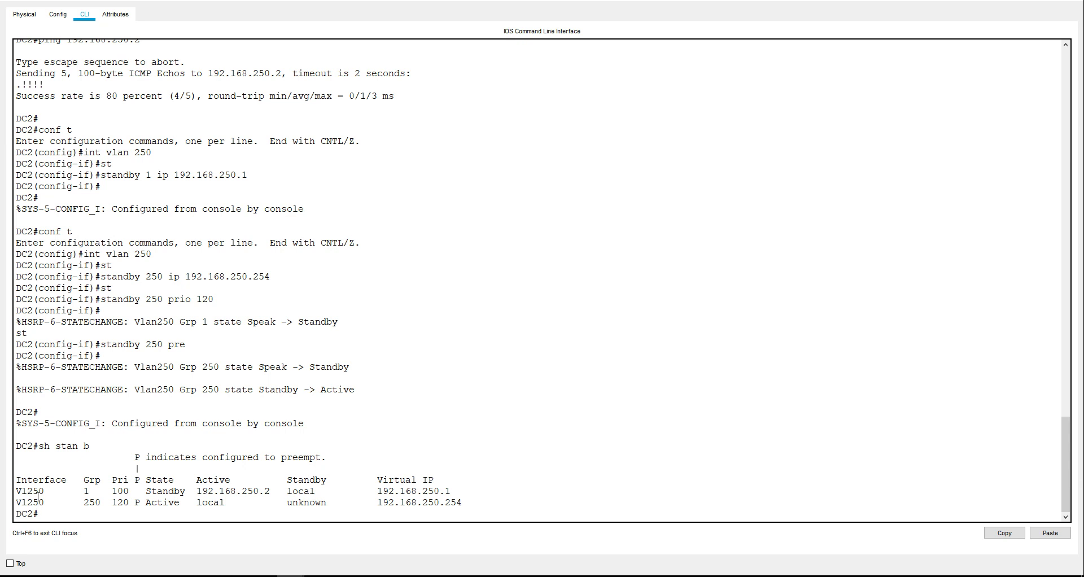
{"action": "left_click_drag", "start_coordinate": [32, 497], "coordinate": [123, 499]}
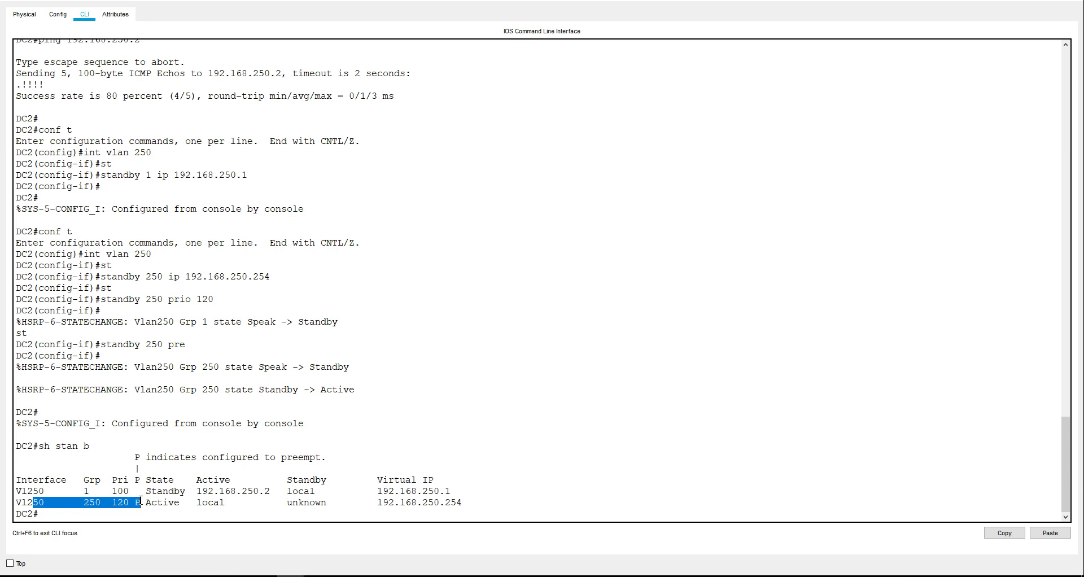
{"action": "left_click_drag", "start_coordinate": [141, 500], "coordinate": [176, 501]}
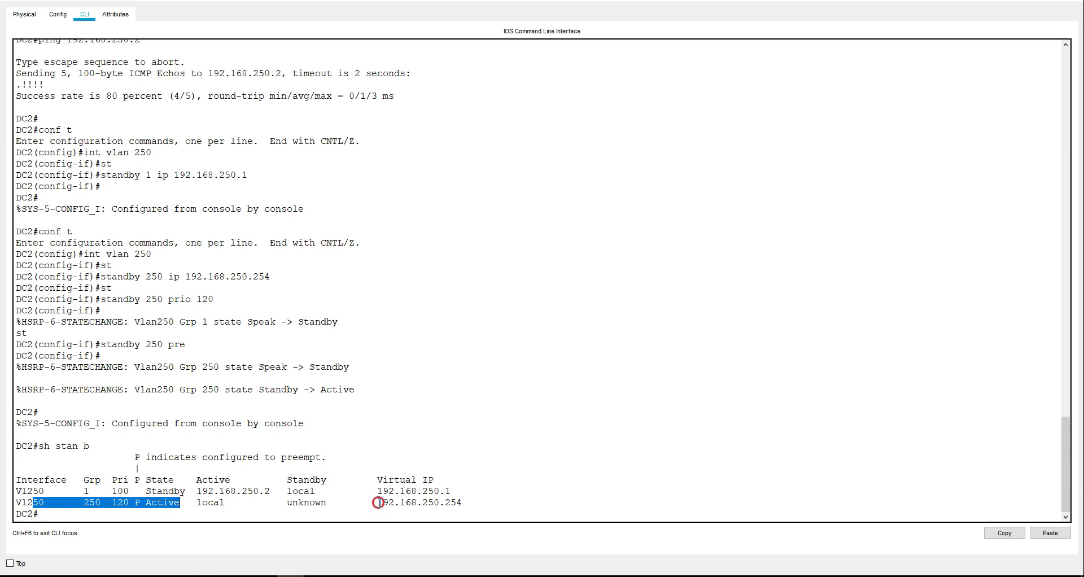
{"action": "left_click_drag", "start_coordinate": [378, 502], "coordinate": [459, 502]}
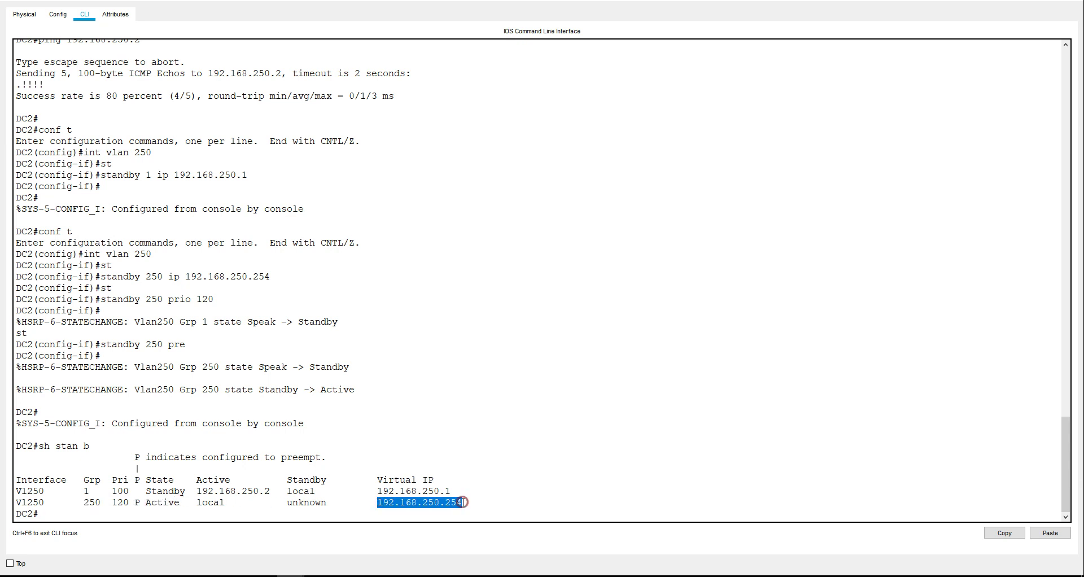
{"action": "left_click", "coordinate": [246, 513]}
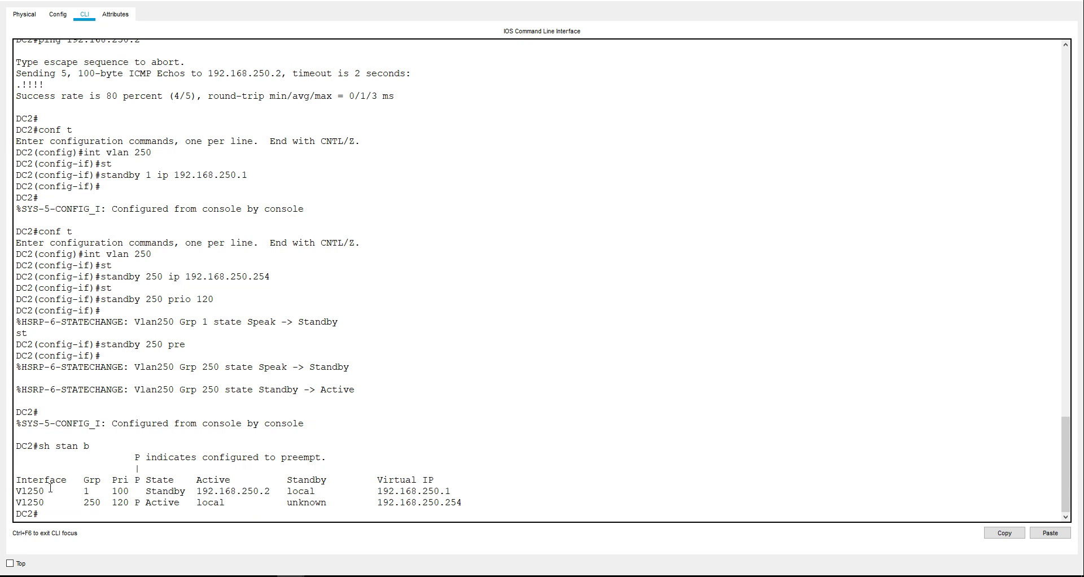
{"action": "left_click_drag", "start_coordinate": [73, 488], "coordinate": [256, 489]}
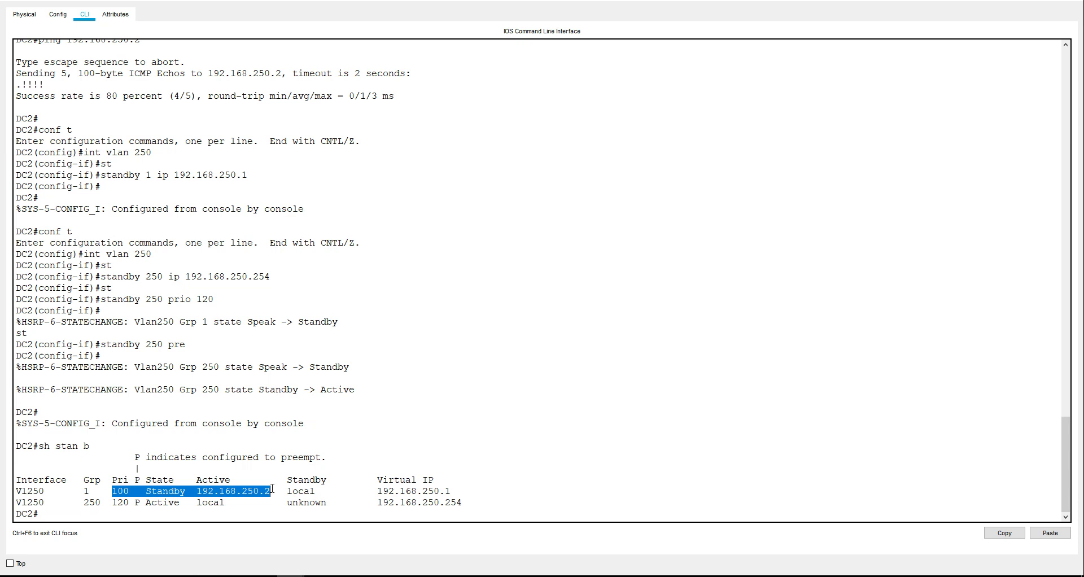
{"action": "left_click_drag", "start_coordinate": [272, 490], "coordinate": [450, 490]}
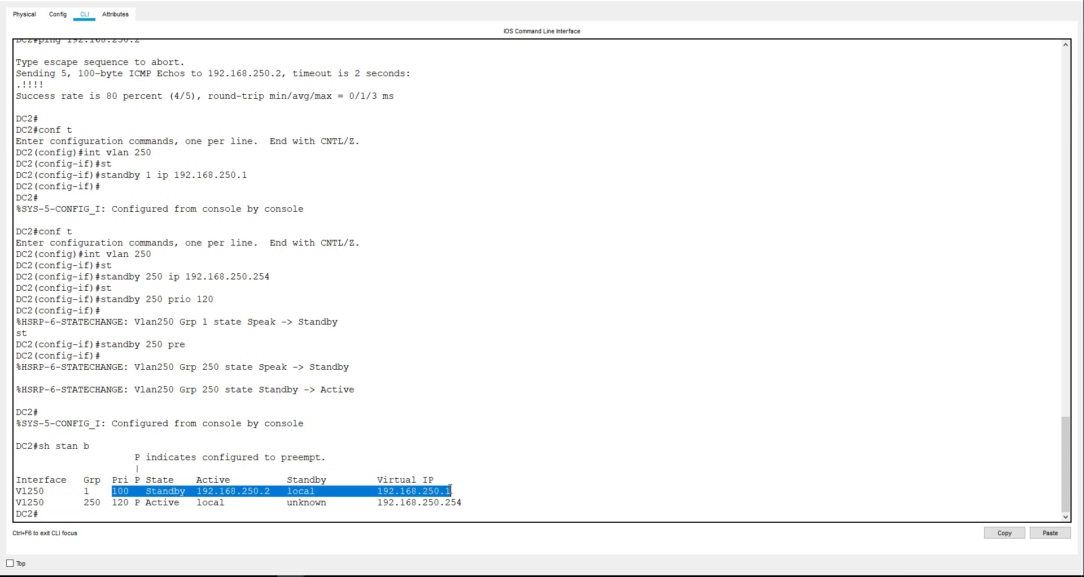
{"action": "left_click", "coordinate": [515, 479]}
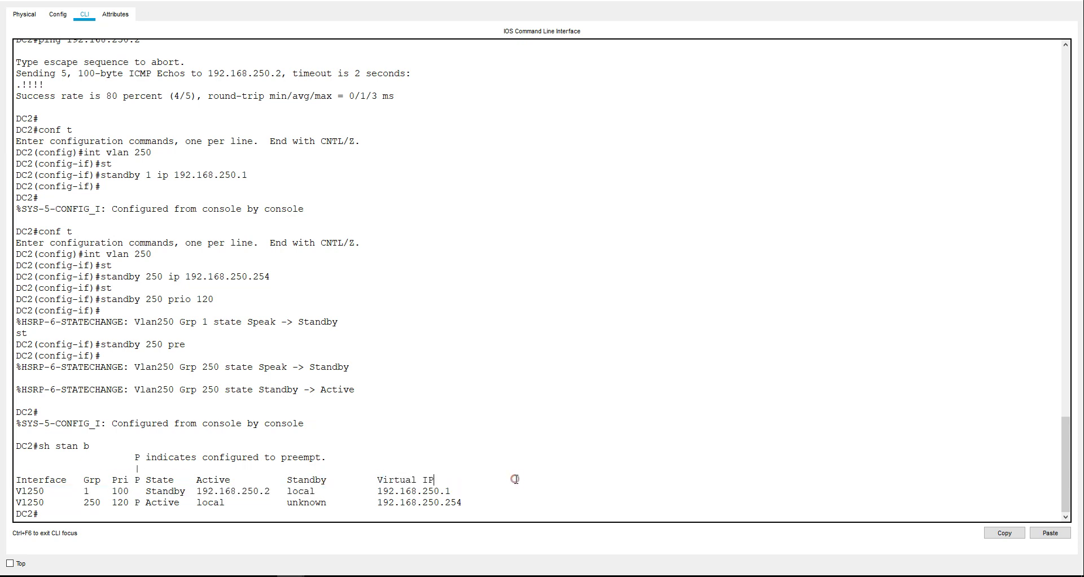
{"action": "left_click", "coordinate": [1064, 2]}
{"action": "left_click", "coordinate": [169, 297]}
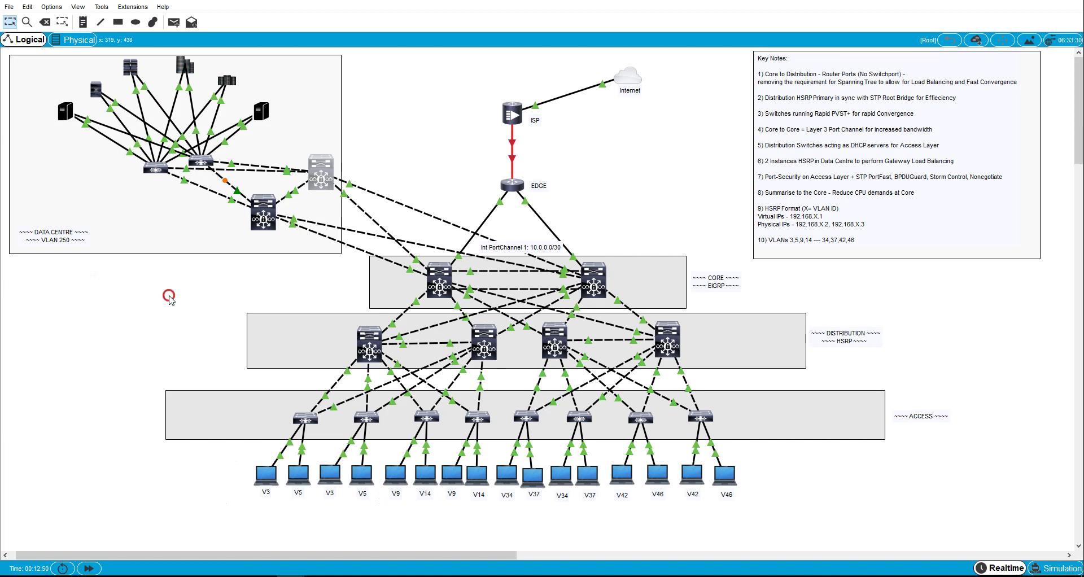
{"action": "left_click", "coordinate": [263, 214]}
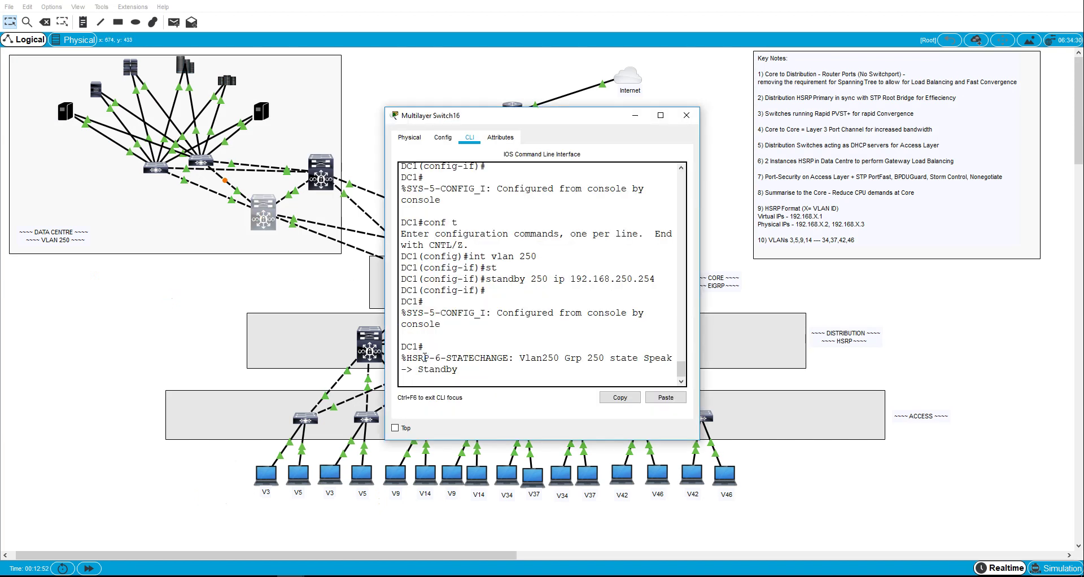
{"action": "left_click", "coordinate": [446, 377]}
{"action": "key", "text": "Return"}
{"action": "key", "text": "Return"}
{"action": "key", "text": "Return"}
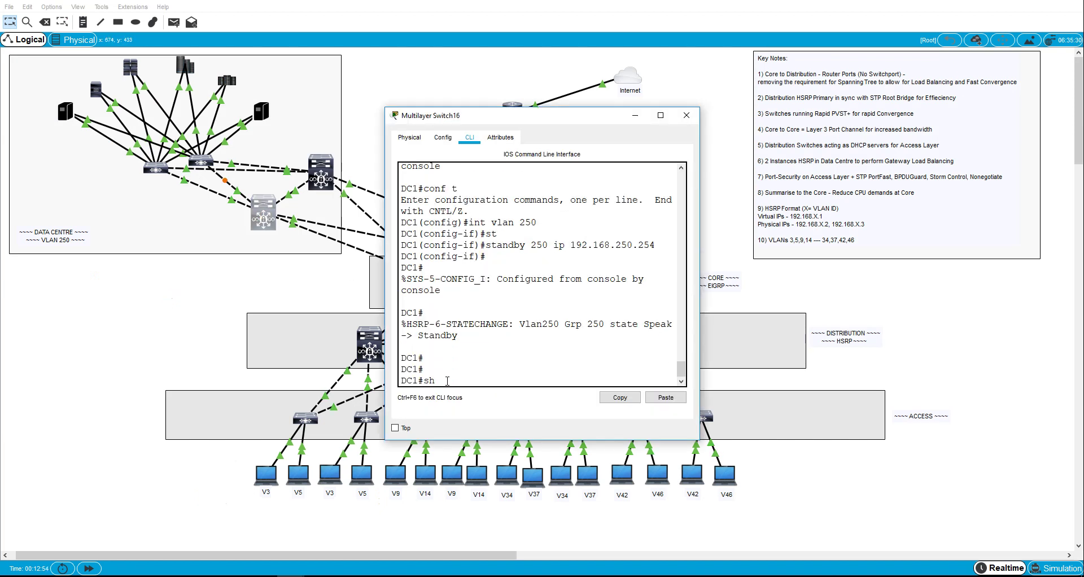
{"action": "type", "text": "sh stan b"}
{"action": "key", "text": "Return"}
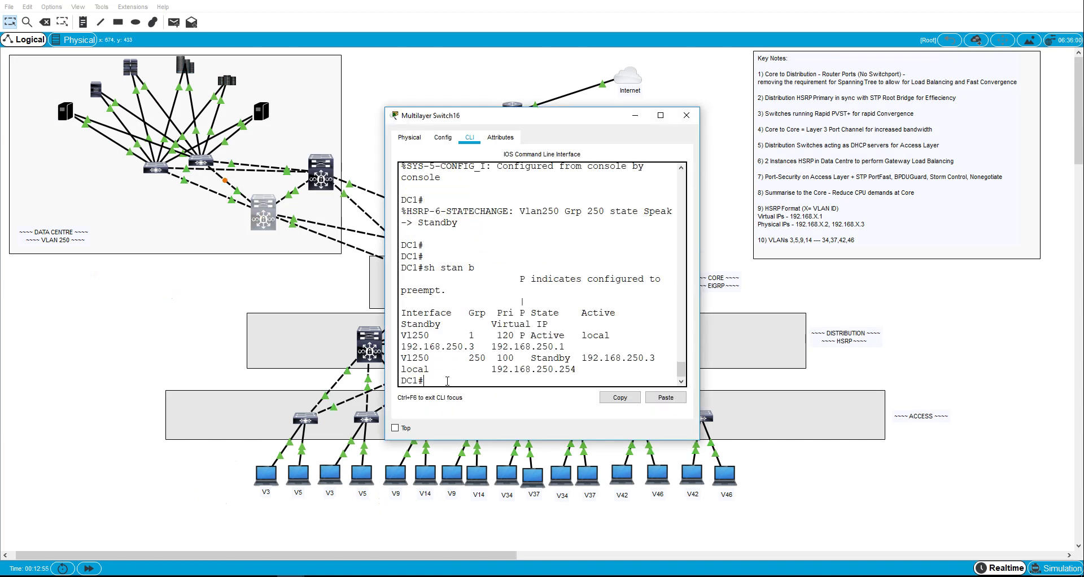
{"action": "left_click", "coordinate": [660, 115]}
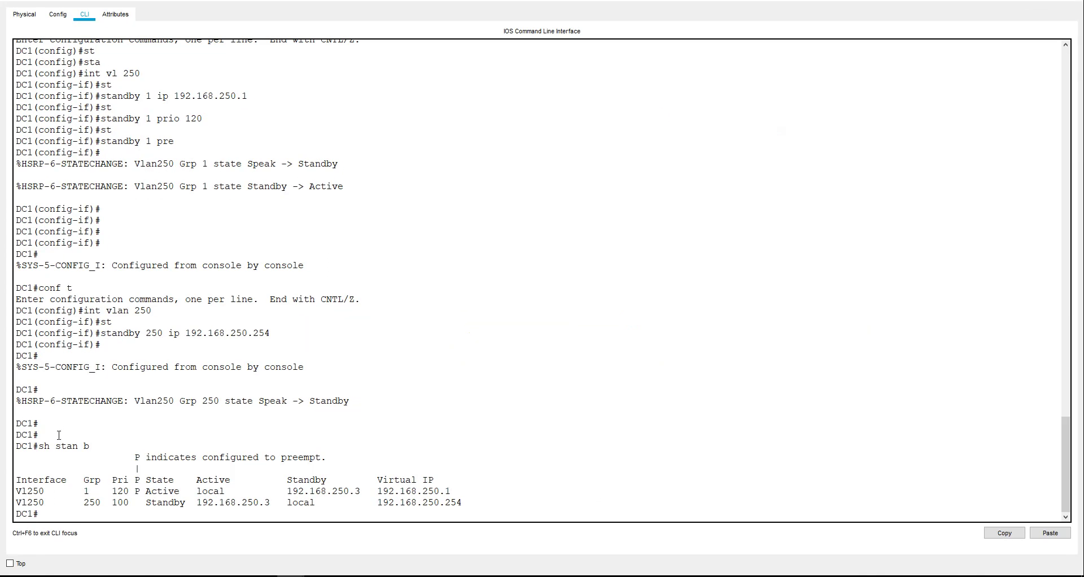
{"action": "left_click_drag", "start_coordinate": [43, 487], "coordinate": [226, 489]}
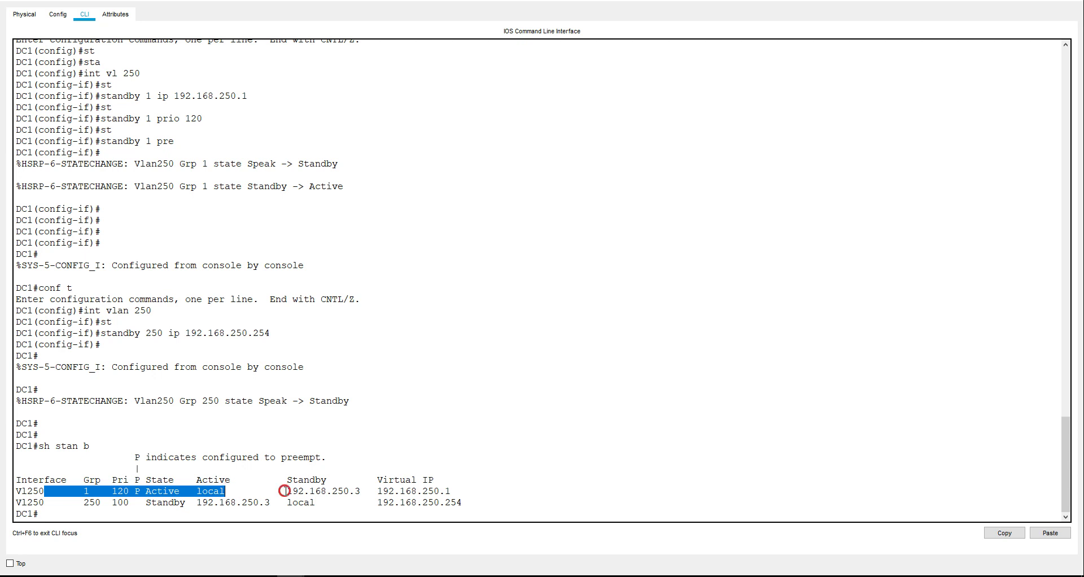
{"action": "left_click_drag", "start_coordinate": [284, 490], "coordinate": [462, 492]}
{"action": "left_click", "coordinate": [213, 477]}
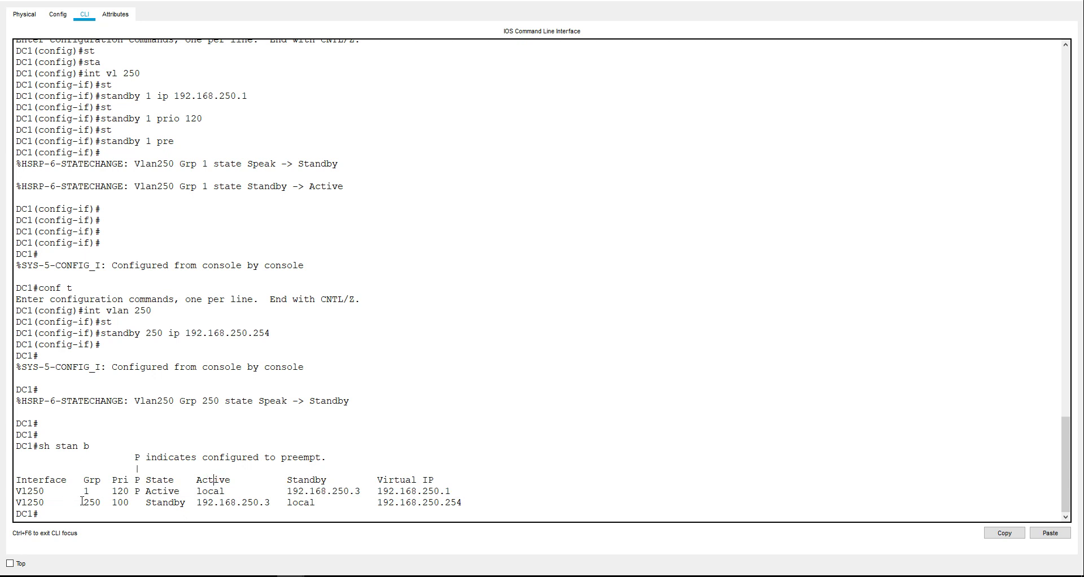
{"action": "left_click_drag", "start_coordinate": [82, 501], "coordinate": [480, 498]}
{"action": "left_click", "coordinate": [1069, 2]}
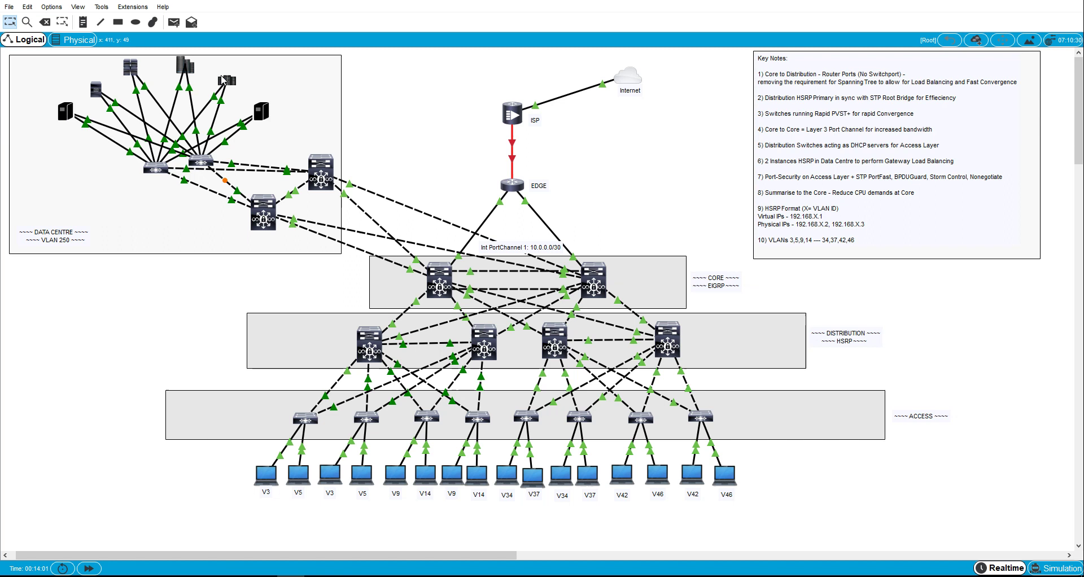
Open Server0, the leftmost data-centre server
{"action": "left_click", "coordinate": [65, 116]}
Give Server0 IP 192.168.250.100, mask 255.255.255.0, gateway 192.168.250.1, and apply it
{"action": "left_click", "coordinate": [378, 142]}
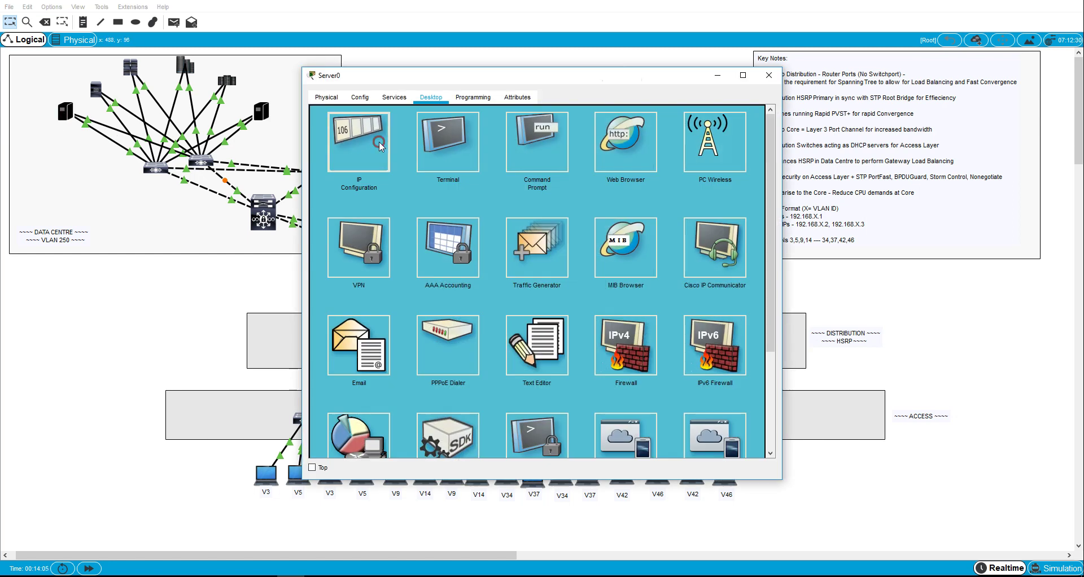
{"action": "left_click", "coordinate": [479, 178]}
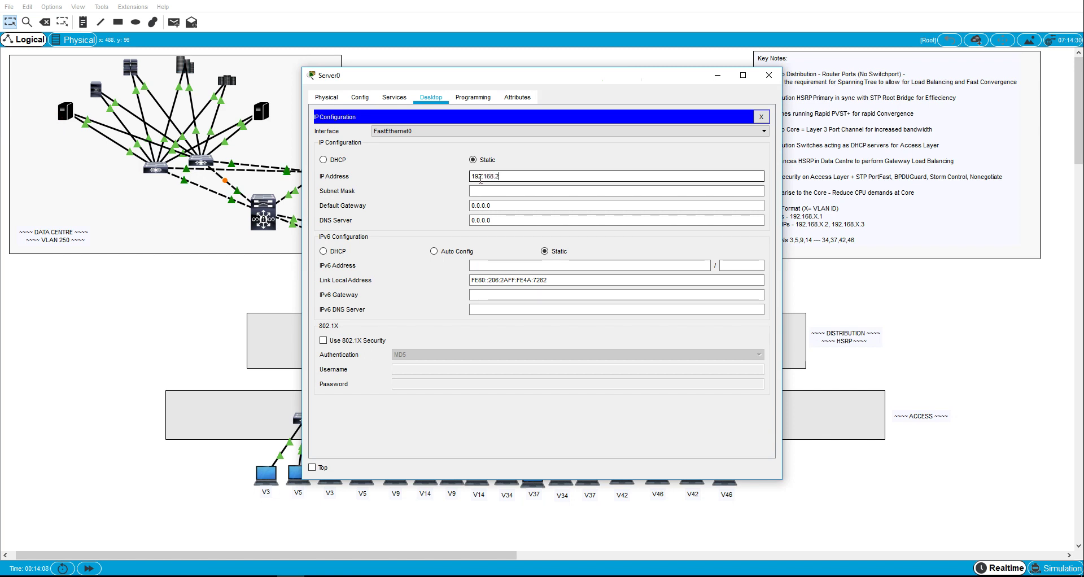
{"action": "type", "text": "192.168.250.100"}
{"action": "key", "text": "Tab"}
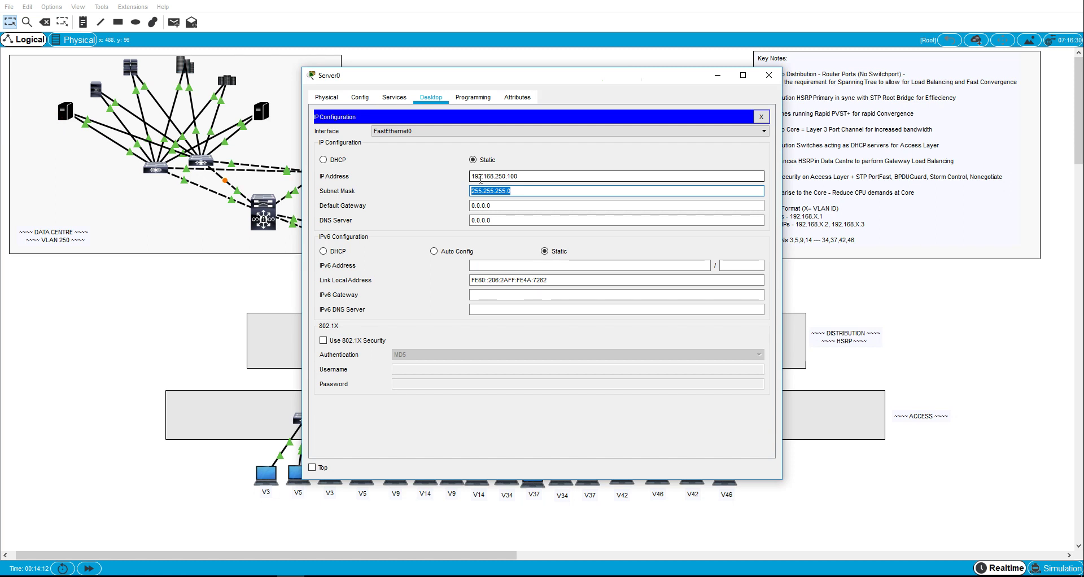
{"action": "key", "text": "Tab"}
{"action": "type", "text": "192.1"}
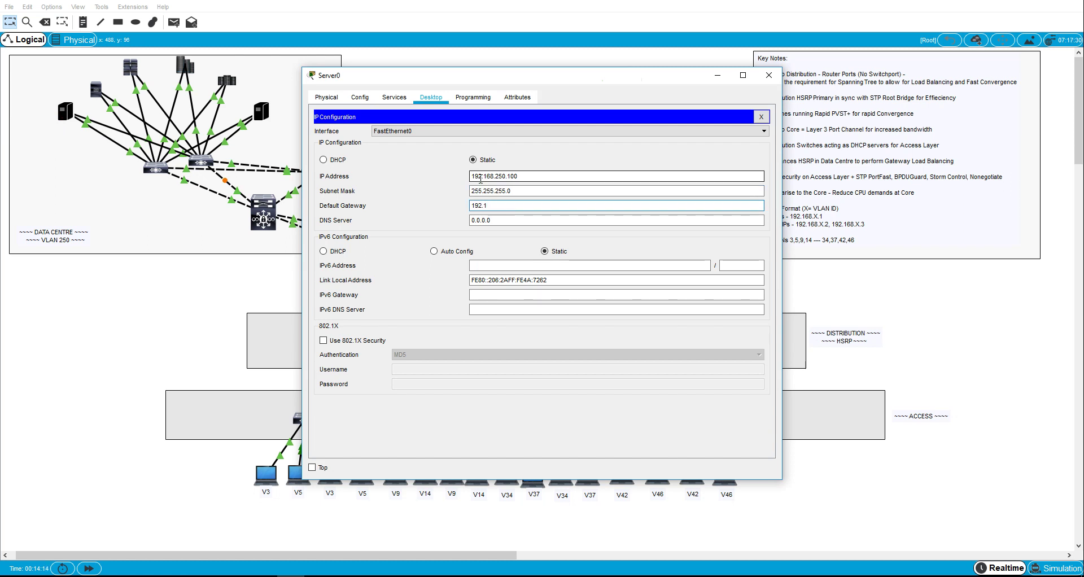
{"action": "type", "text": "68."}
{"action": "key", "text": "BackSpace"}
{"action": "key", "text": "BackSpace"}
{"action": "key", "text": "BackSpace"}
{"action": "key", "text": "BackSpace"}
{"action": "key", "text": "BackSpace"}
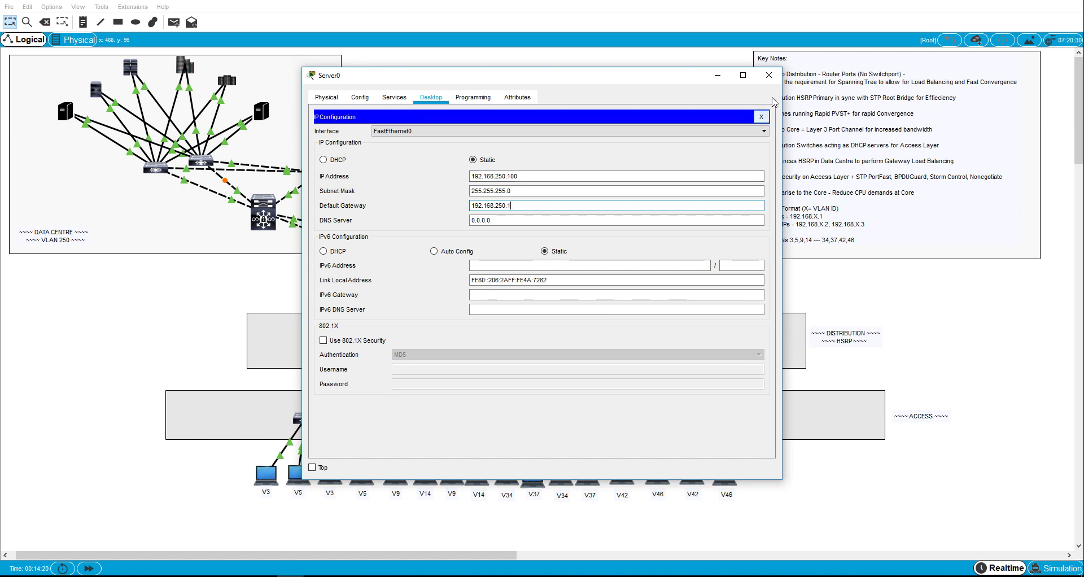
{"action": "left_click", "coordinate": [769, 76]}
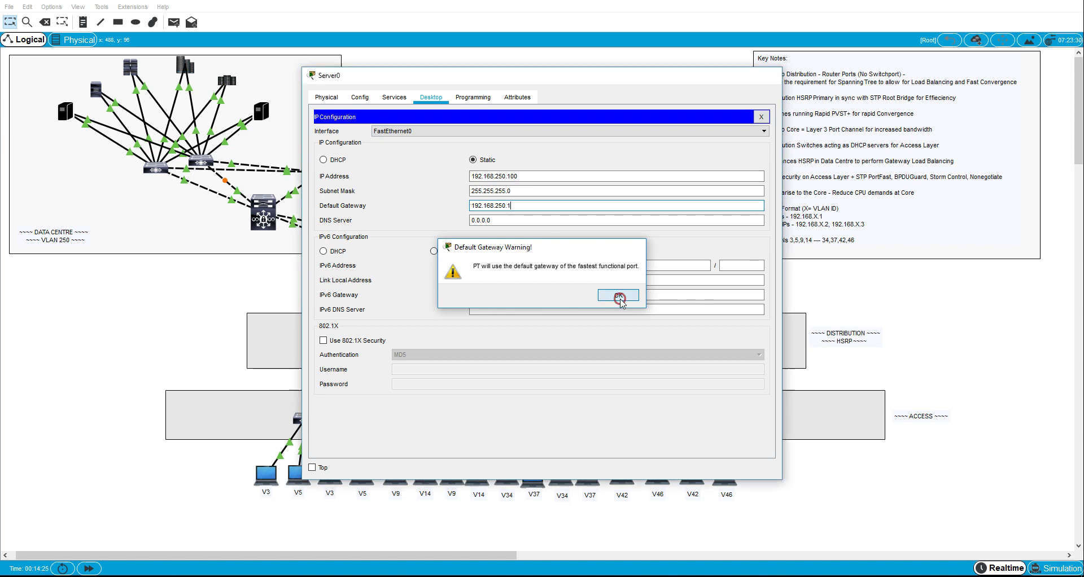
{"action": "left_click", "coordinate": [621, 301]}
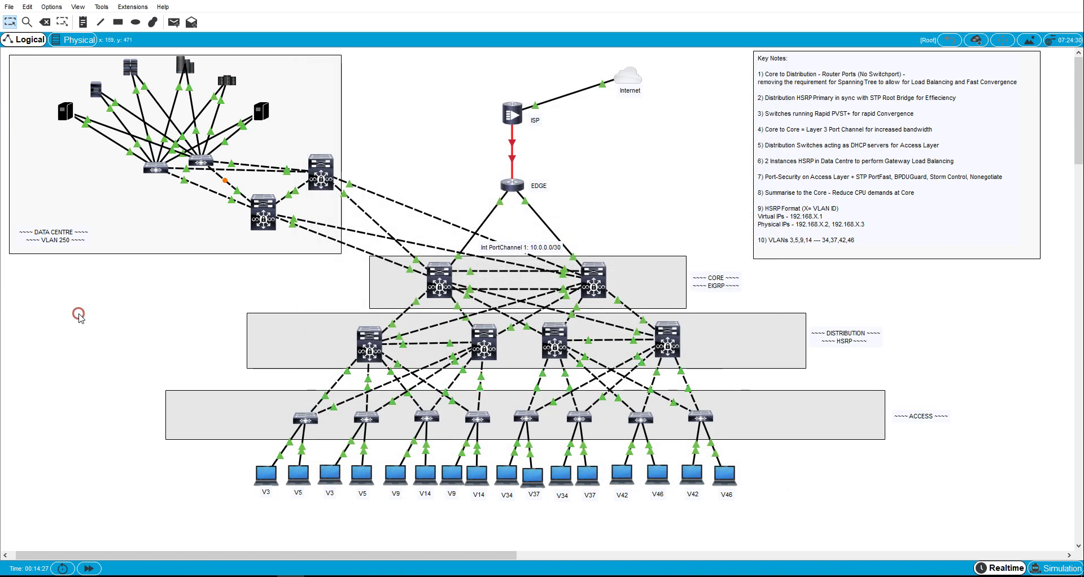
Reopen Server0's IP Configuration to verify the saved settings
{"action": "left_click", "coordinate": [70, 117]}
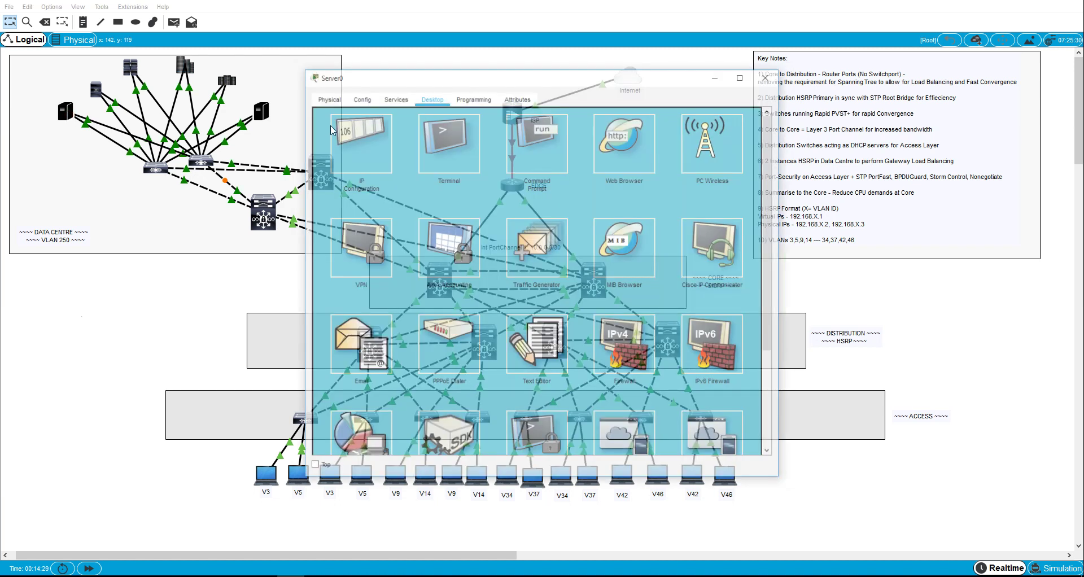
{"action": "left_click", "coordinate": [347, 139]}
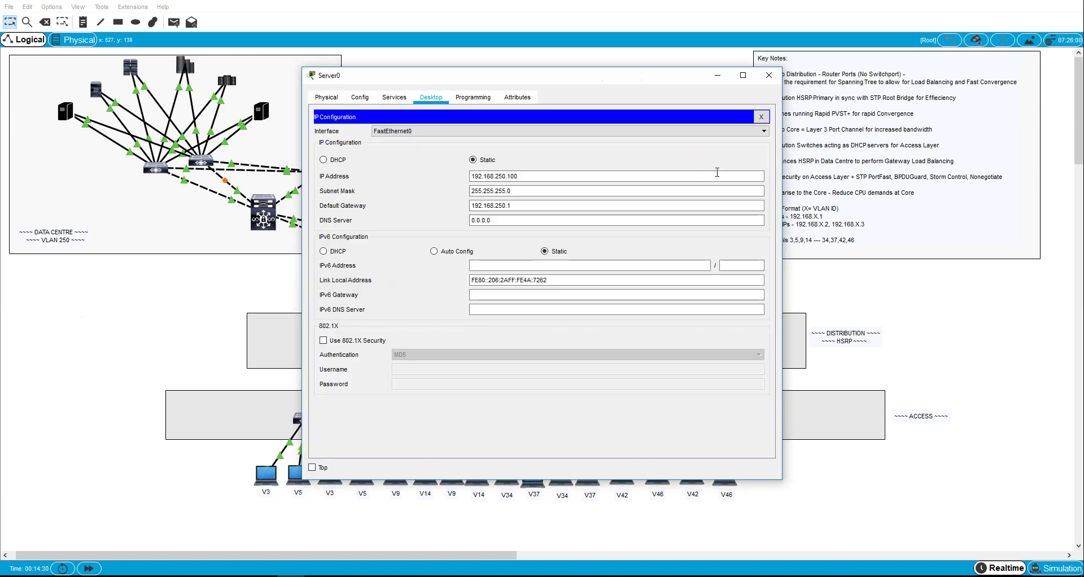
{"action": "left_click", "coordinate": [761, 116]}
Run ipconfig on Server0 to confirm 192.168.250.100/24 with gateway 192.168.250.1
{"action": "left_click", "coordinate": [553, 148]}
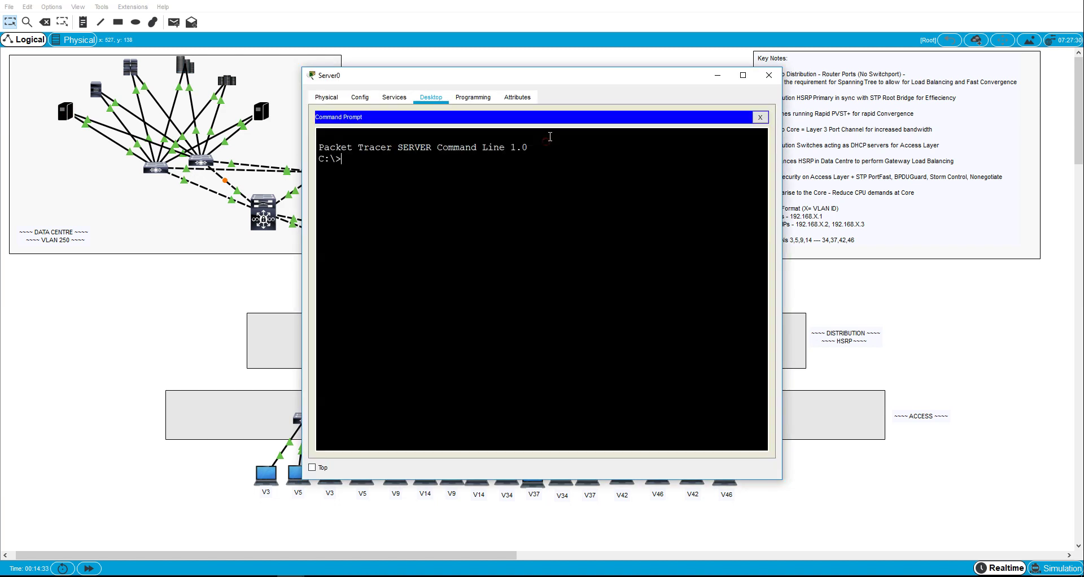
{"action": "type", "text": "ipconfig"}
{"action": "key", "text": "Return"}
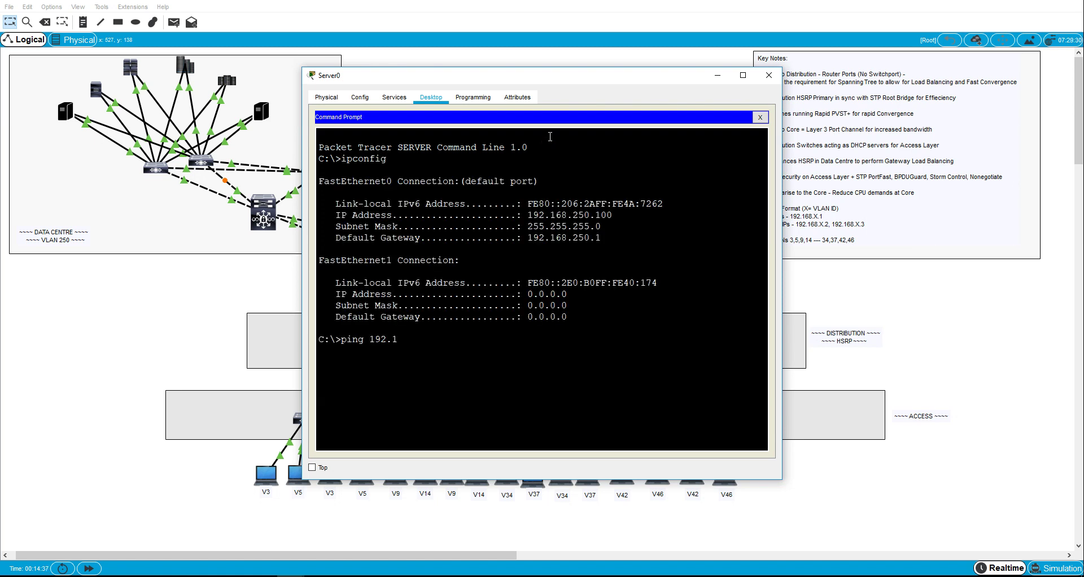
Ping the 192.168.250.1 virtual gateway from Server0, then close its window
{"action": "type", "text": "ping 192.168.250.1"}
{"action": "key", "text": "Return"}
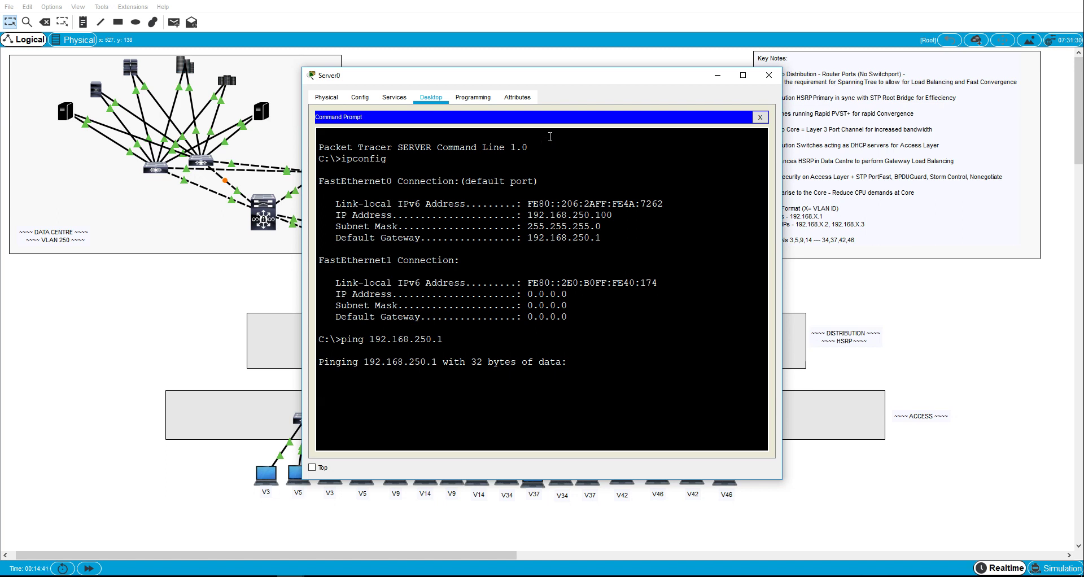
{"action": "left_click", "coordinate": [769, 75]}
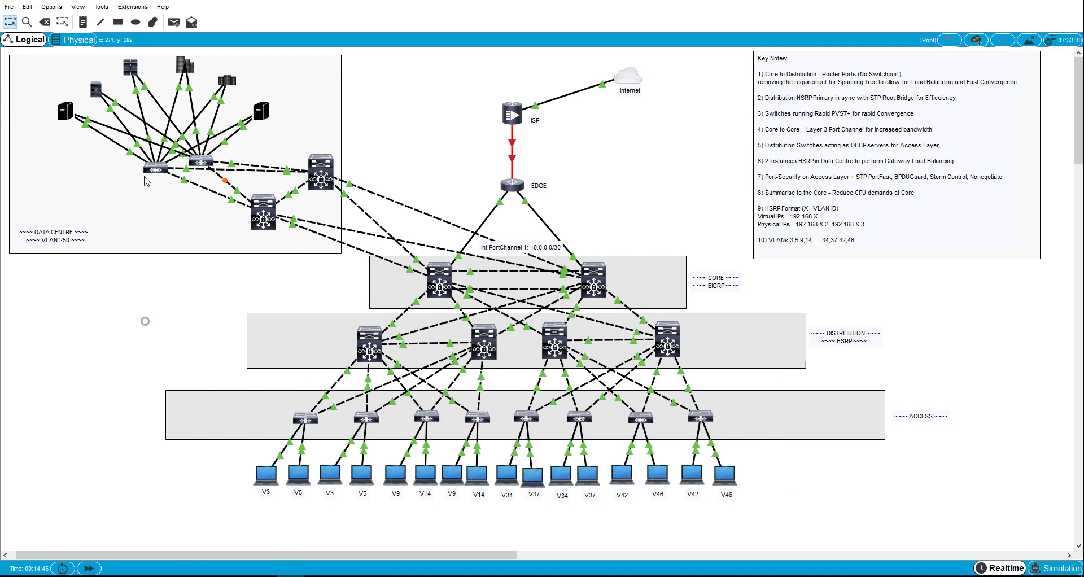
Give Server1 IP 192.168.250.101, mask 255.255.255.0, gateway 192.168.250.254, and close its window
{"action": "left_click", "coordinate": [96, 89]}
{"action": "left_click", "coordinate": [432, 97]}
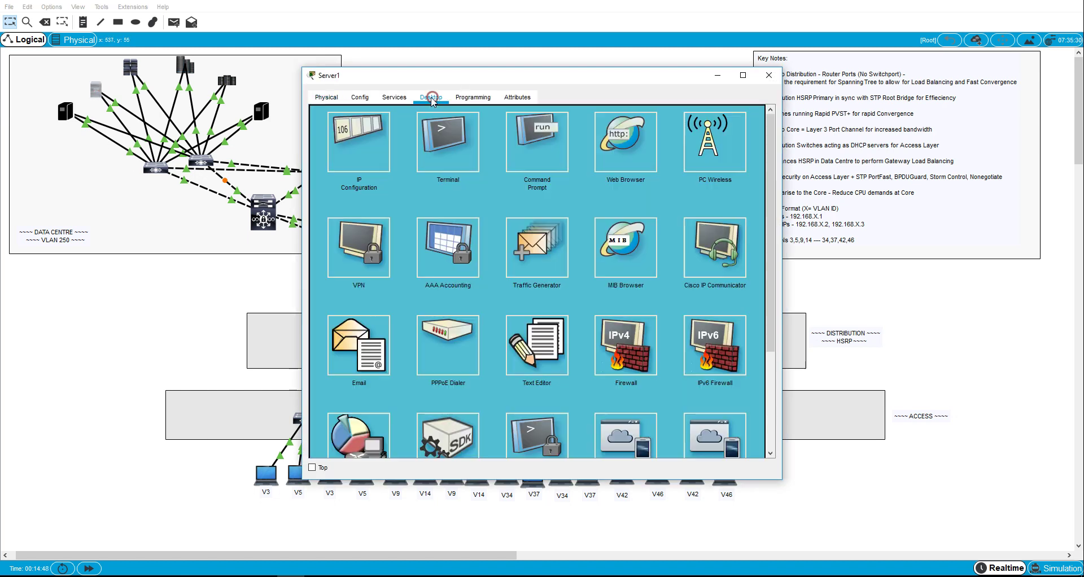
{"action": "left_click", "coordinate": [347, 160]}
{"action": "left_click", "coordinate": [491, 174]}
{"action": "type", "text": "1"}
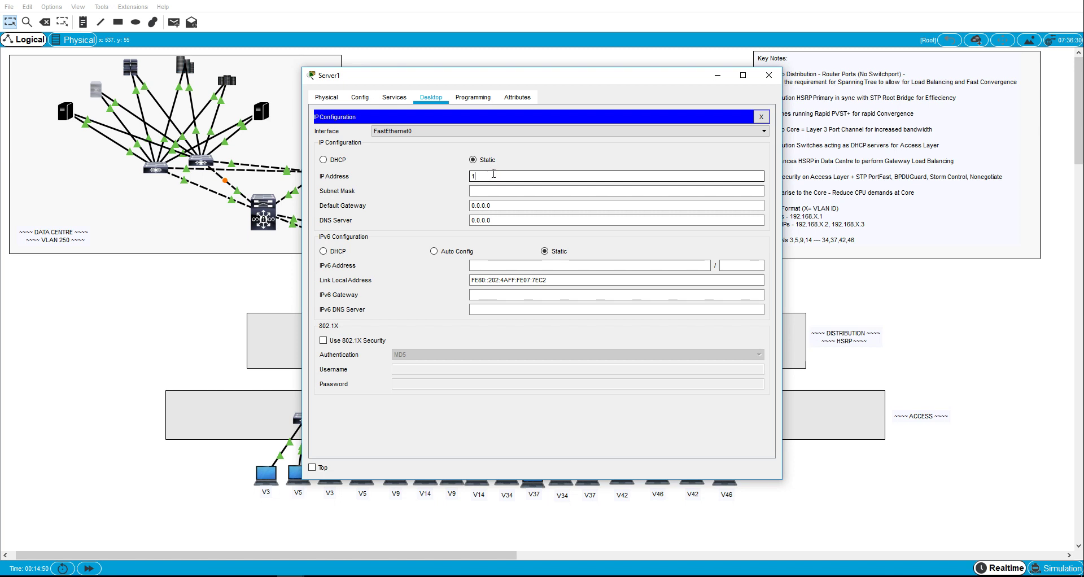
{"action": "type", "text": "92.168.250.101"}
{"action": "key", "text": "Tab"}
{"action": "key", "text": "Tab"}
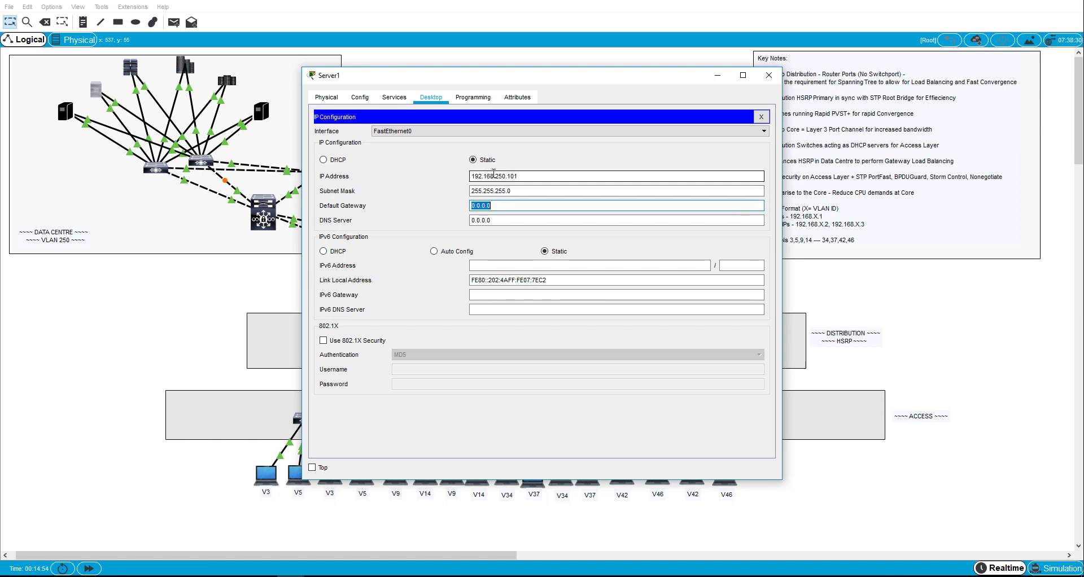
{"action": "type", "text": "192.168.2"}
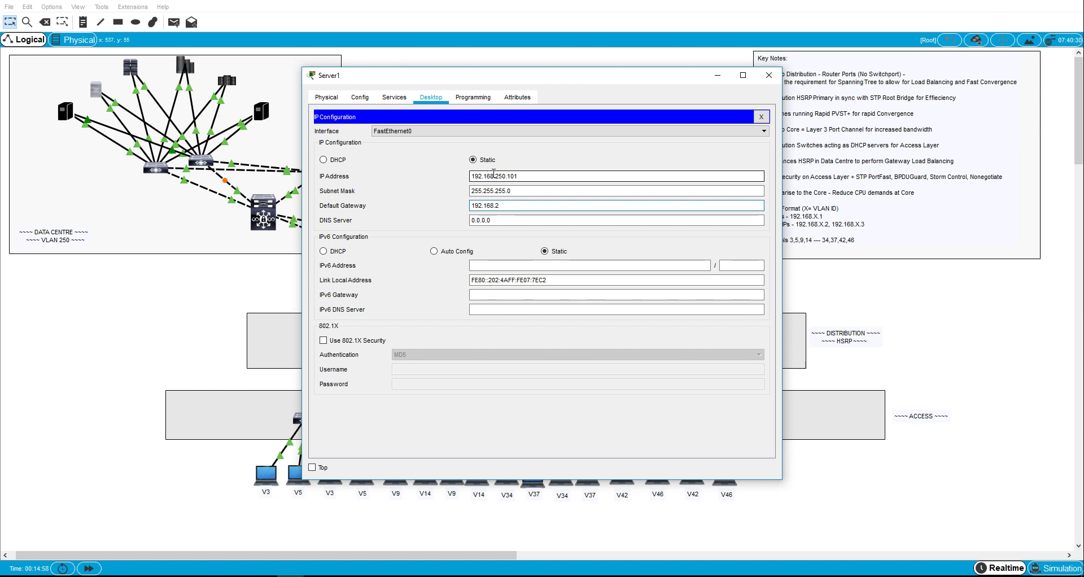
{"action": "type", "text": "50.254"}
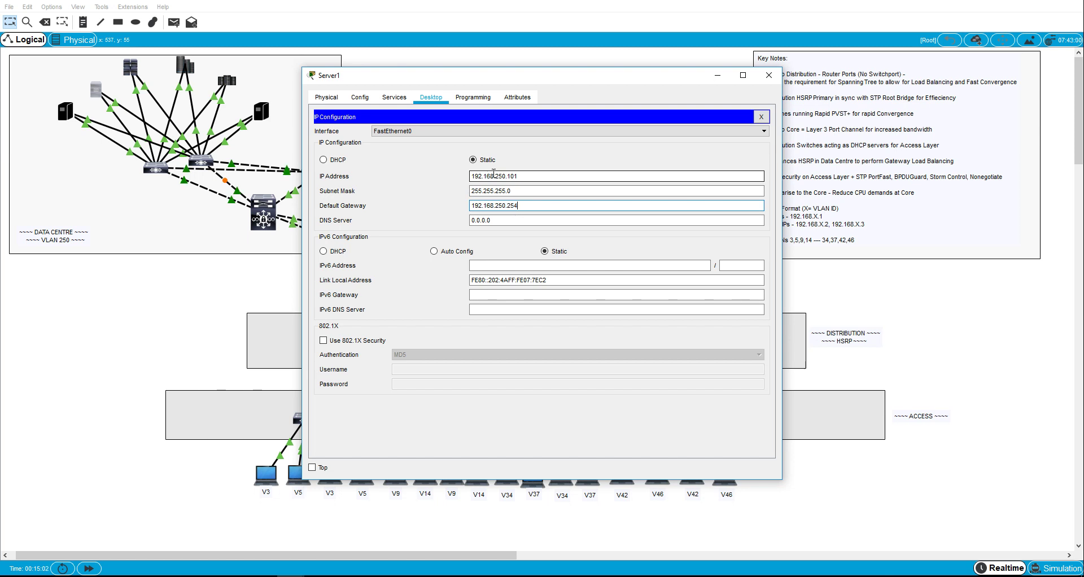
{"action": "left_click", "coordinate": [768, 75]}
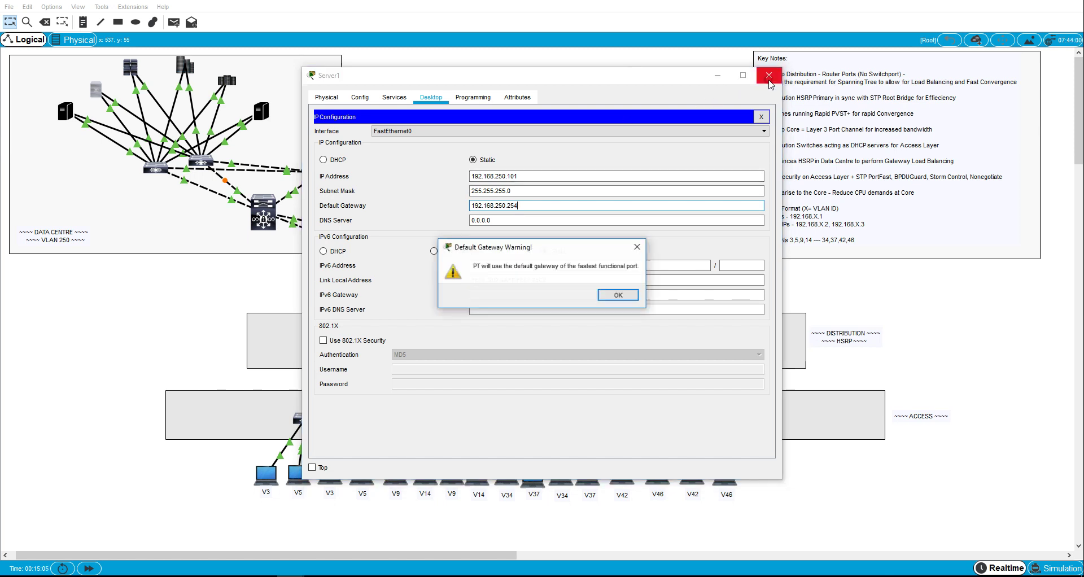
{"action": "left_click", "coordinate": [619, 294]}
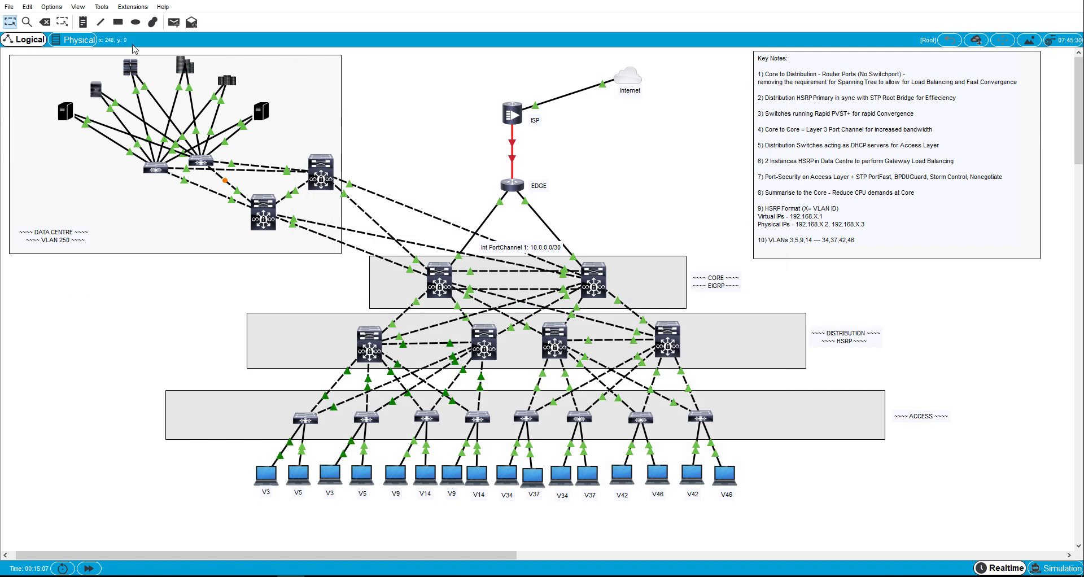
Give Server2 IP 192.168.250.103, mask 255.255.255.0, gateway 192.168.250.1, and close its window
{"action": "left_click", "coordinate": [130, 67]}
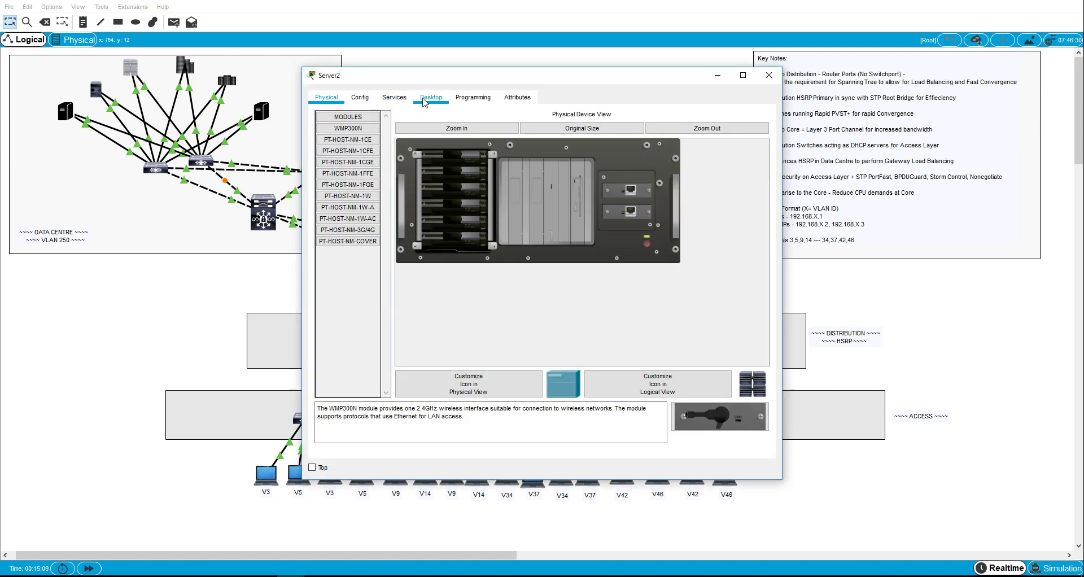
{"action": "left_click", "coordinate": [425, 100]}
{"action": "left_click", "coordinate": [379, 130]}
{"action": "left_click", "coordinate": [489, 173]}
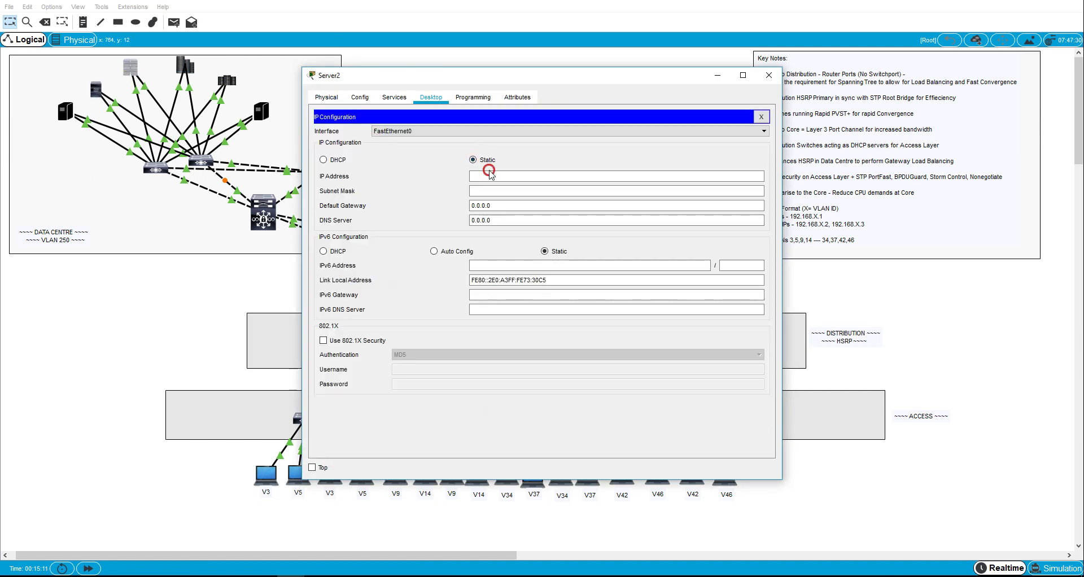
{"action": "type", "text": "192.1"}
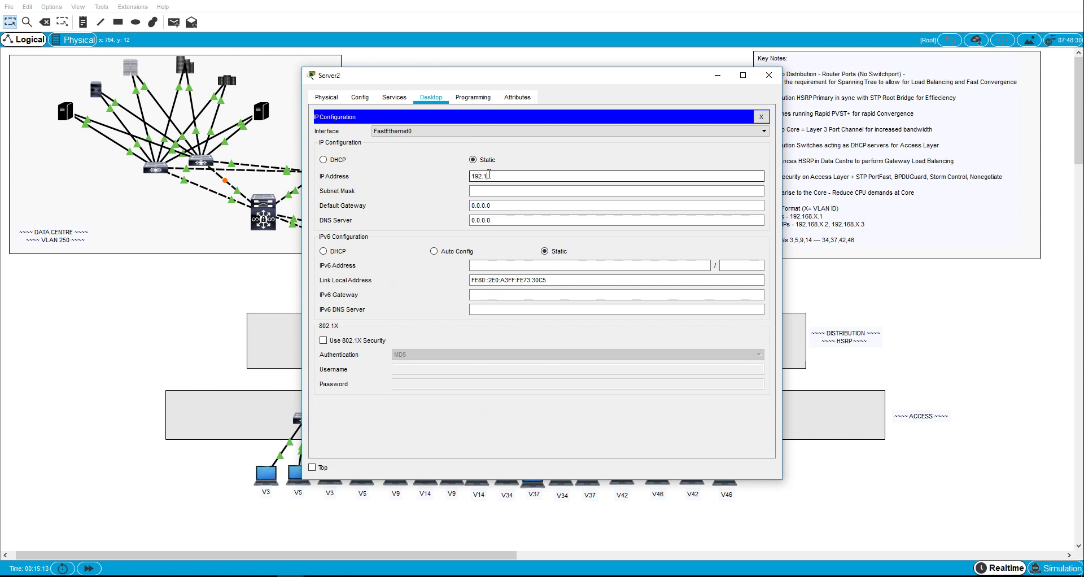
{"action": "type", "text": "68.250.103"}
{"action": "key", "text": "Tab"}
{"action": "key", "text": "Tab"}
{"action": "type", "text": "19"}
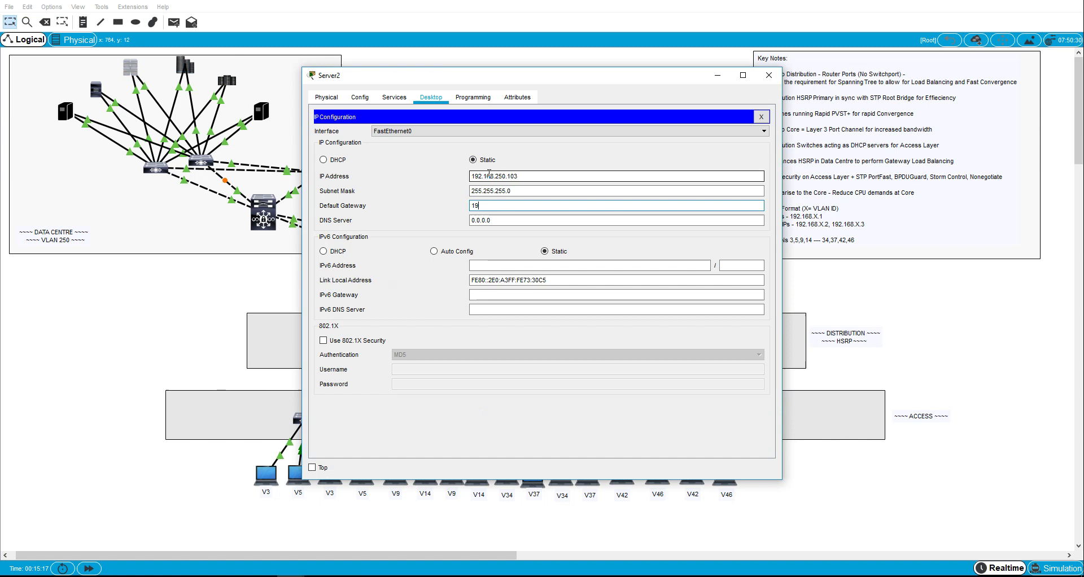
{"action": "type", "text": "2.168.250.1"}
{"action": "left_click", "coordinate": [769, 75]}
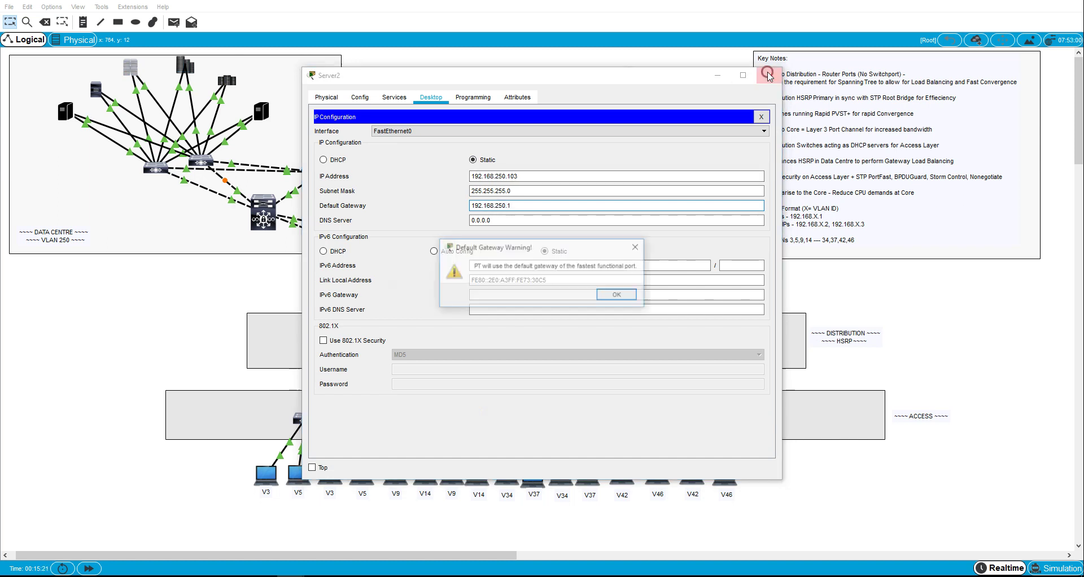
{"action": "left_click", "coordinate": [619, 295]}
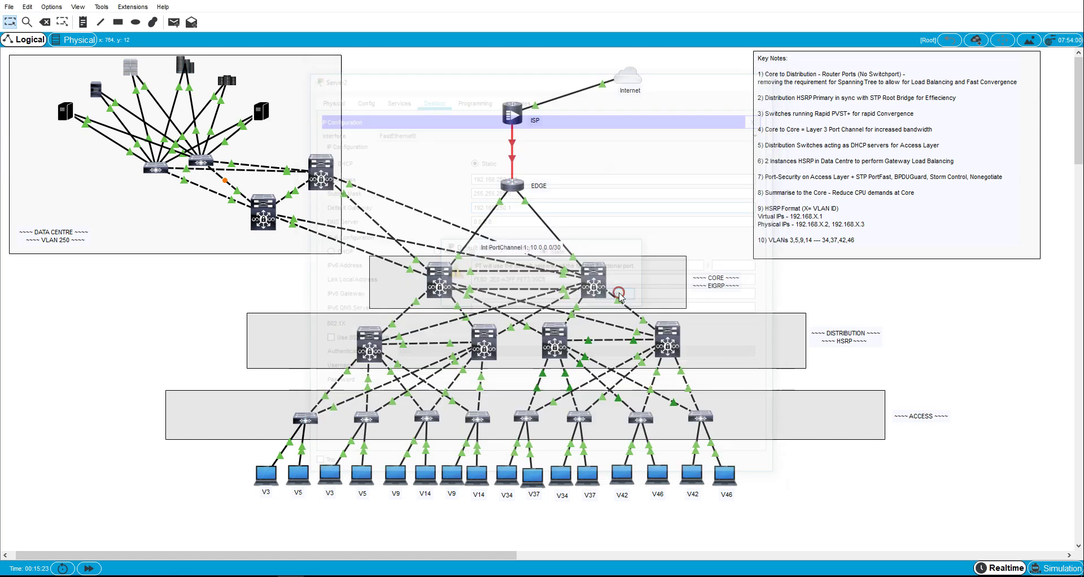
Give Server3 IP 192.168.250.104 with default mask and gateway 192.168.250.254, then close it
{"action": "left_click", "coordinate": [184, 66]}
{"action": "left_click", "coordinate": [431, 97]}
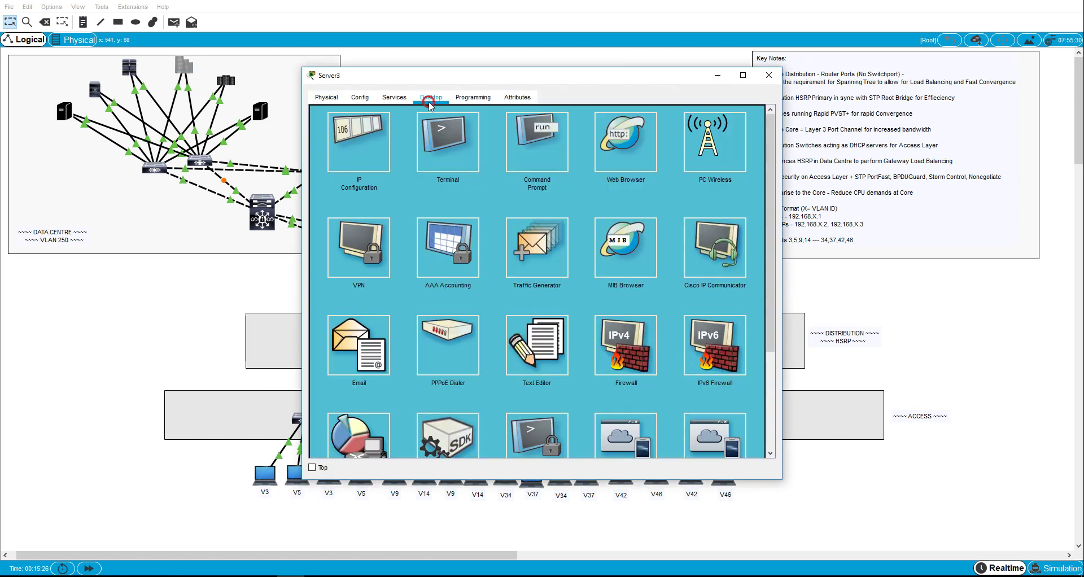
{"action": "left_click", "coordinate": [374, 141]}
{"action": "left_click", "coordinate": [479, 175]}
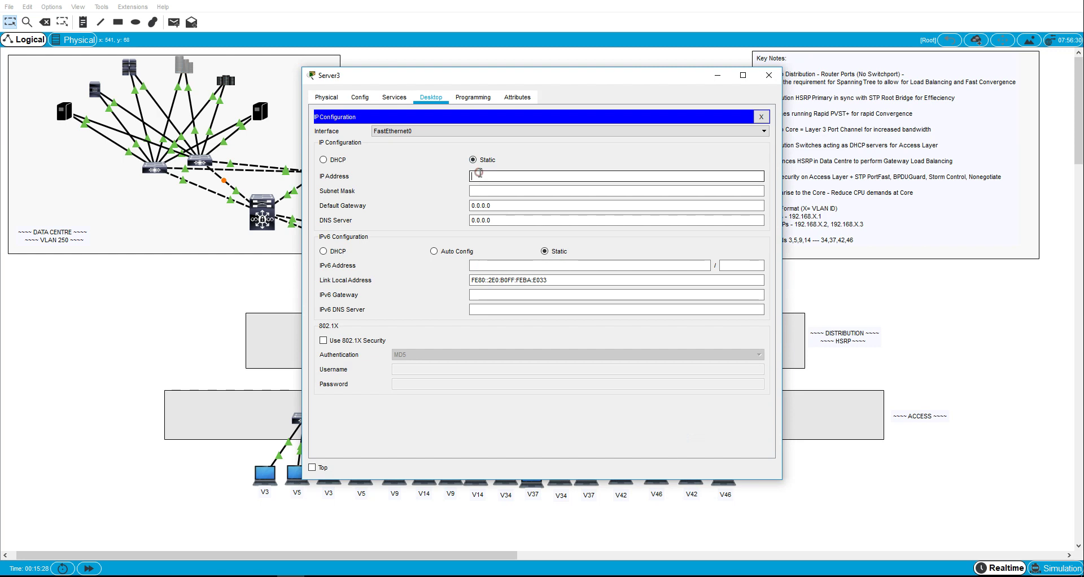
{"action": "type", "text": "192.168.250.104"}
{"action": "key", "text": "Tab"}
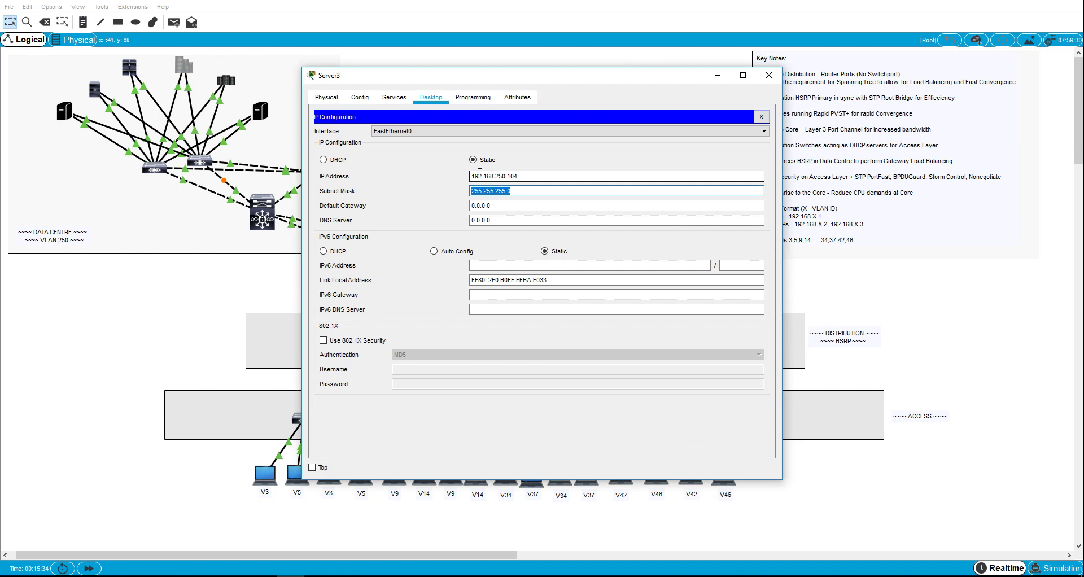
{"action": "key", "text": "Tab"}
{"action": "type", "text": "192.168"}
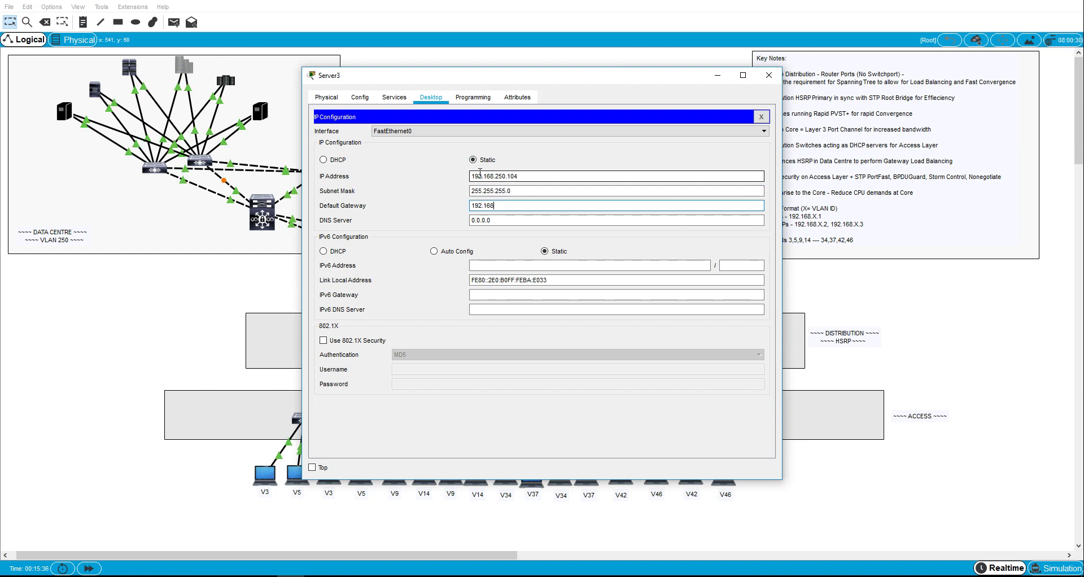
{"action": "type", "text": ".250.254"}
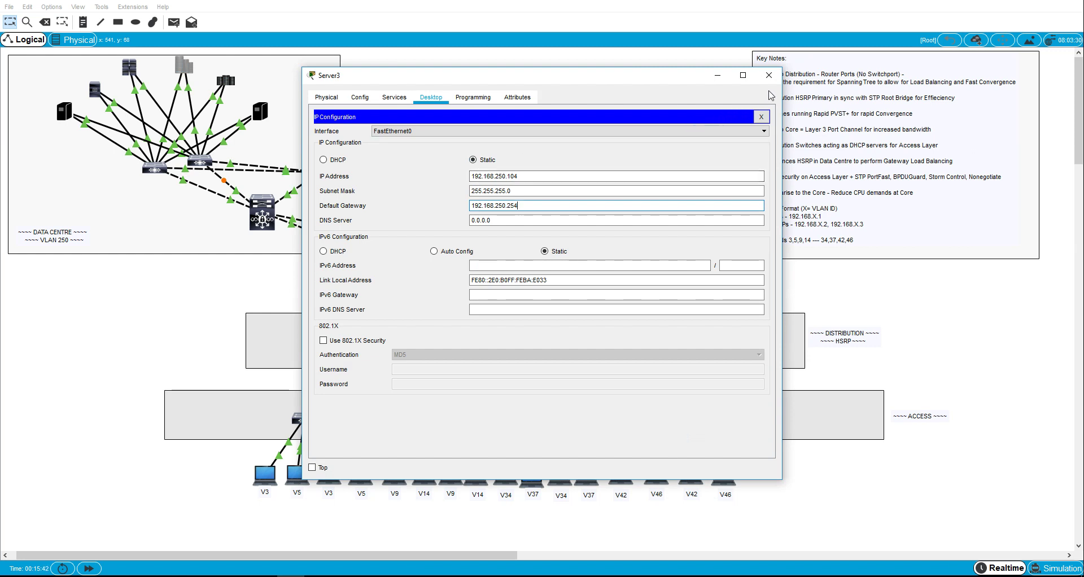
{"action": "left_click", "coordinate": [761, 116]}
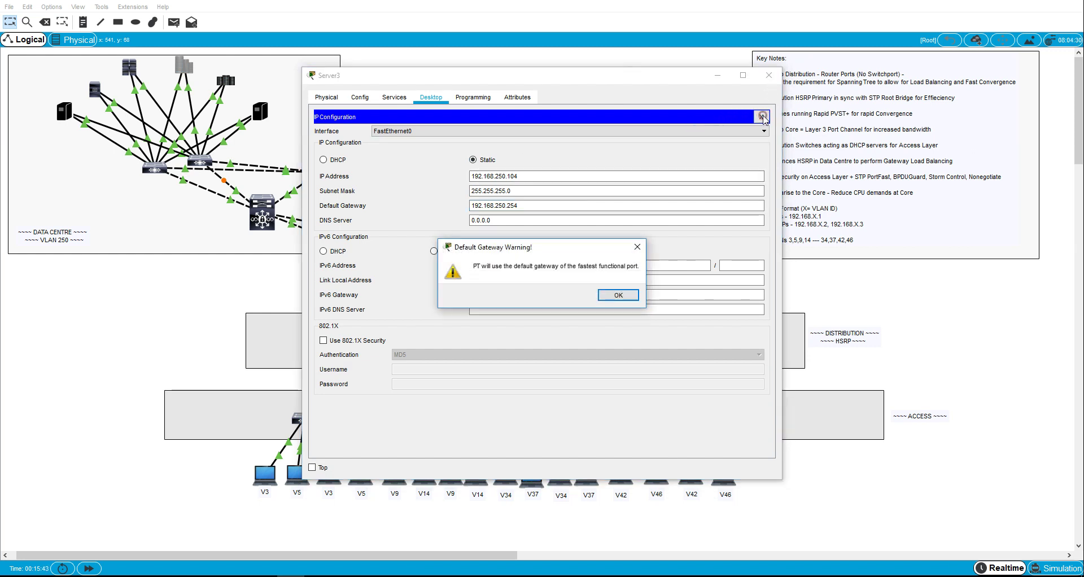
{"action": "left_click", "coordinate": [618, 295]}
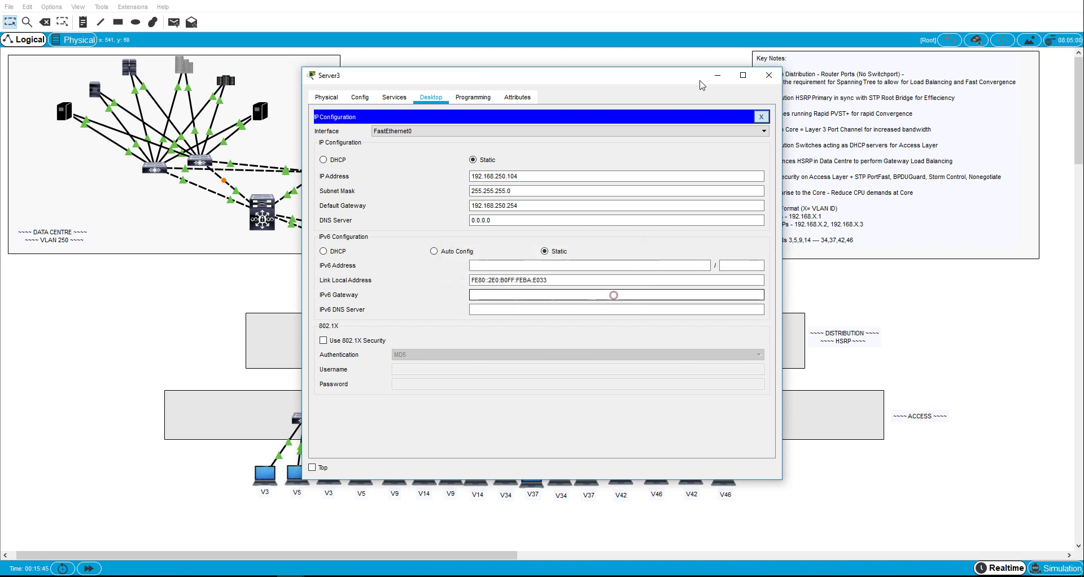
{"action": "left_click", "coordinate": [769, 75]}
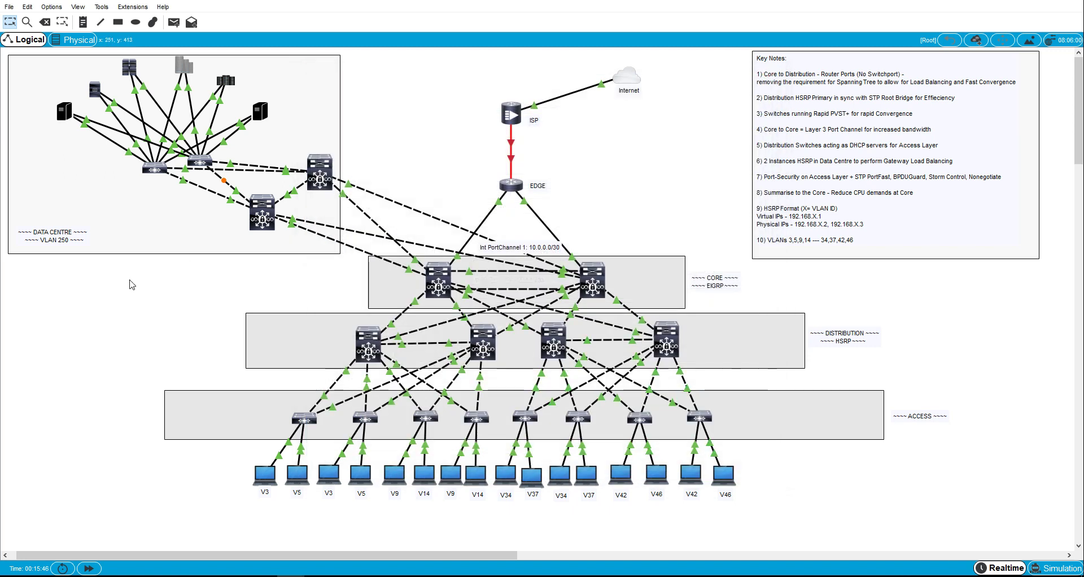
Give Server4 IP 192.168.250.105/24 with gateway 192.168.250.1, then reopen its settings to verify
{"action": "left_click", "coordinate": [229, 83]}
{"action": "left_click", "coordinate": [431, 97]}
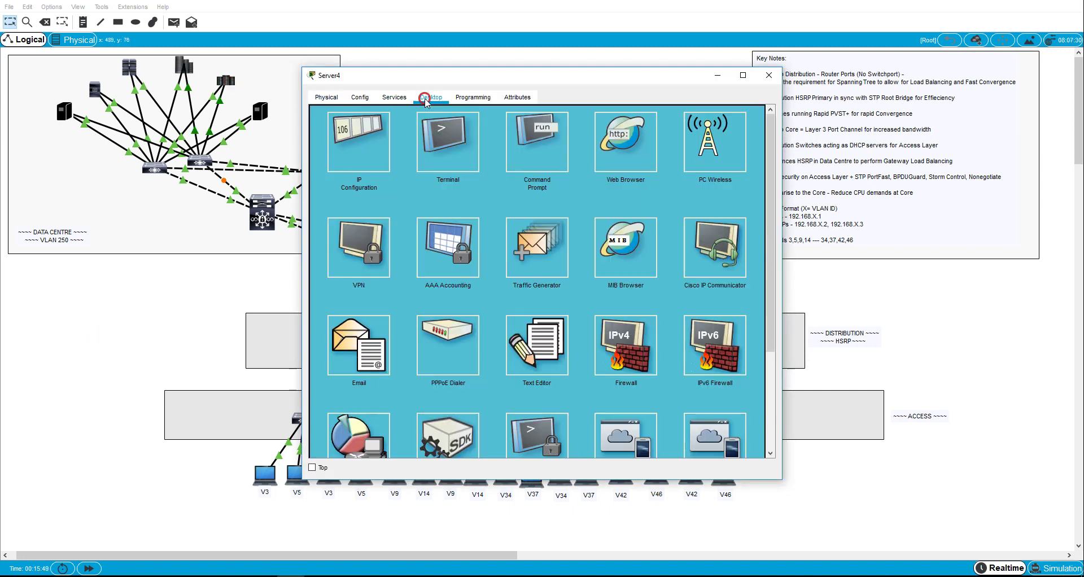
{"action": "left_click", "coordinate": [362, 146]}
{"action": "left_click", "coordinate": [474, 176]}
{"action": "type", "text": "192.168."}
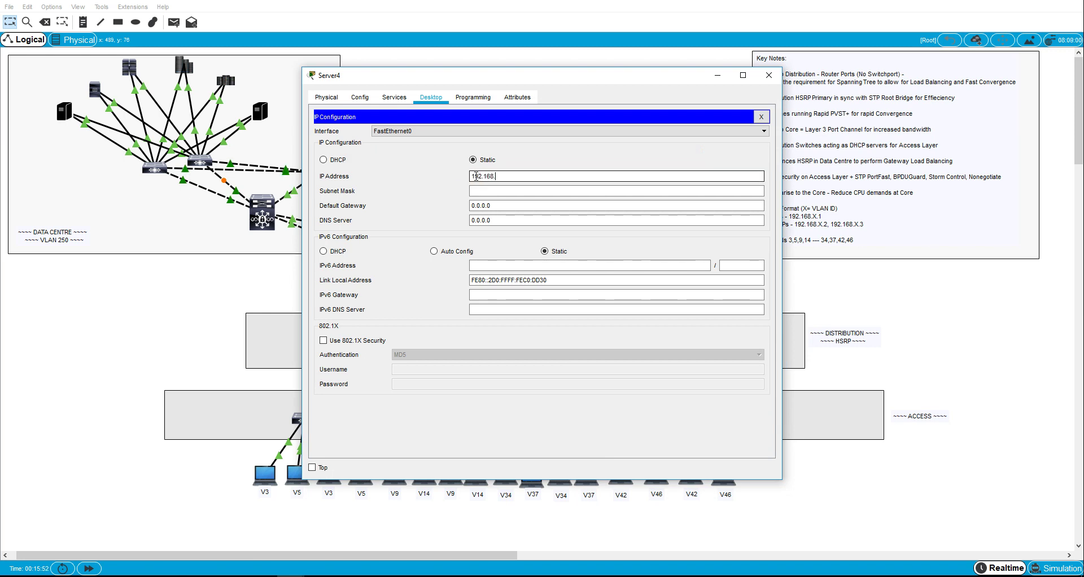
{"action": "type", "text": "250.105"}
{"action": "key", "text": "Tab"}
{"action": "key", "text": "Tab"}
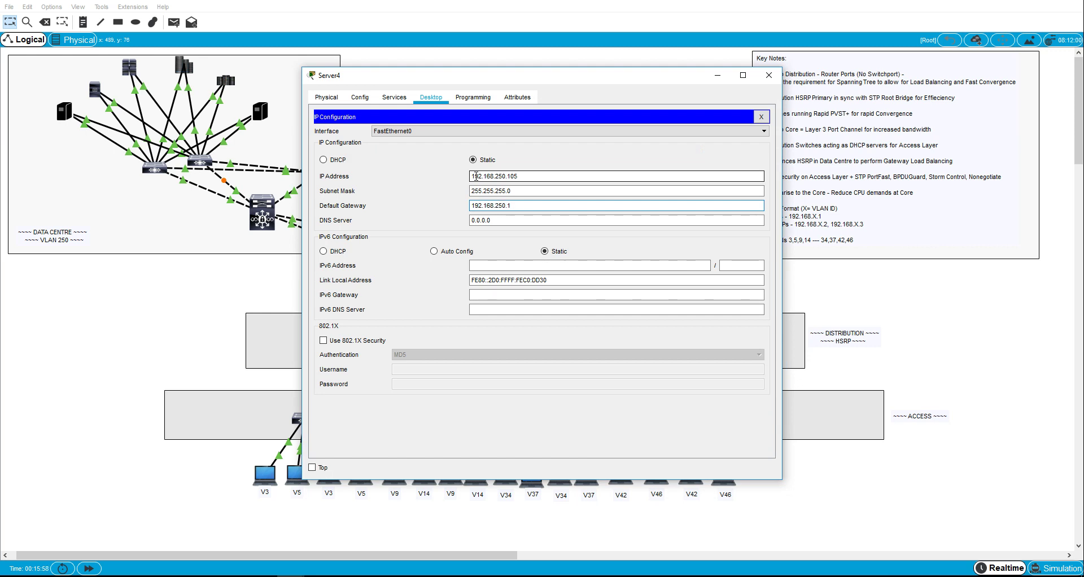
{"action": "left_click", "coordinate": [771, 82]}
{"action": "left_click", "coordinate": [615, 294]}
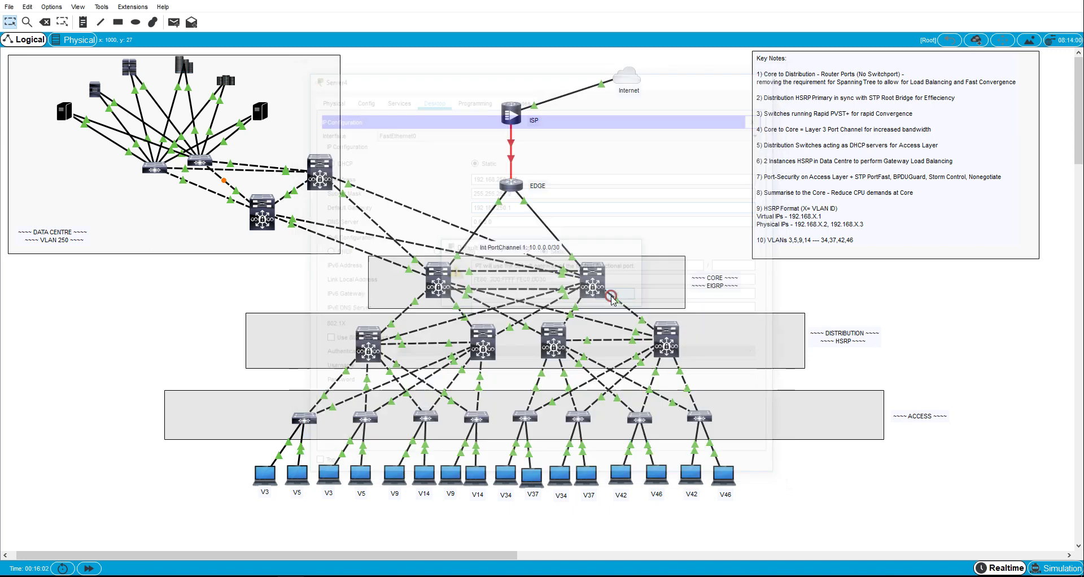
{"action": "left_click", "coordinate": [225, 84]}
{"action": "left_click", "coordinate": [358, 144]}
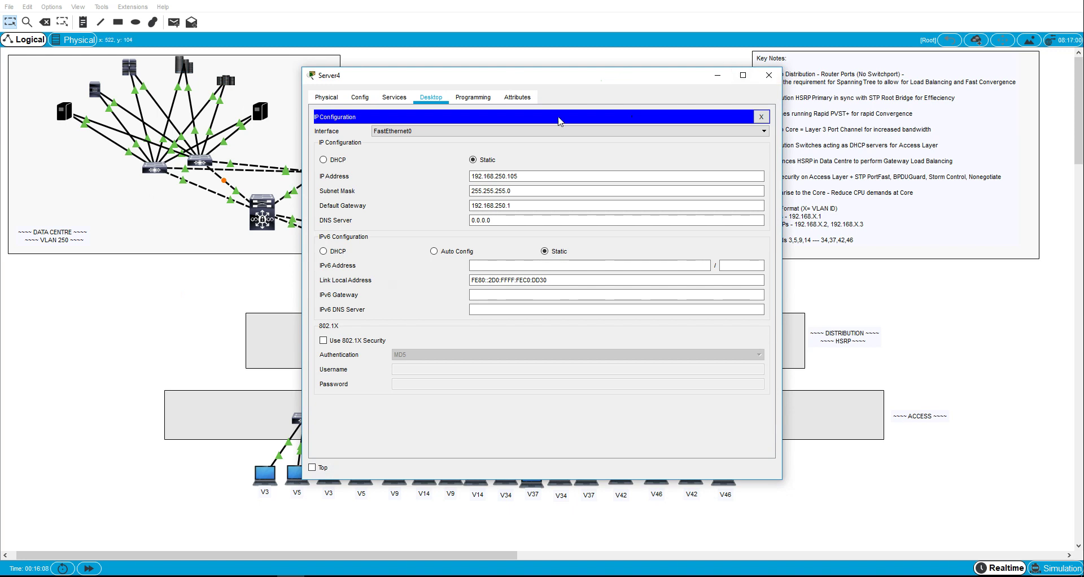
Start entering Server5's address 192.168.250.106 and dismiss the invalid gateway error
{"action": "left_click", "coordinate": [769, 75]}
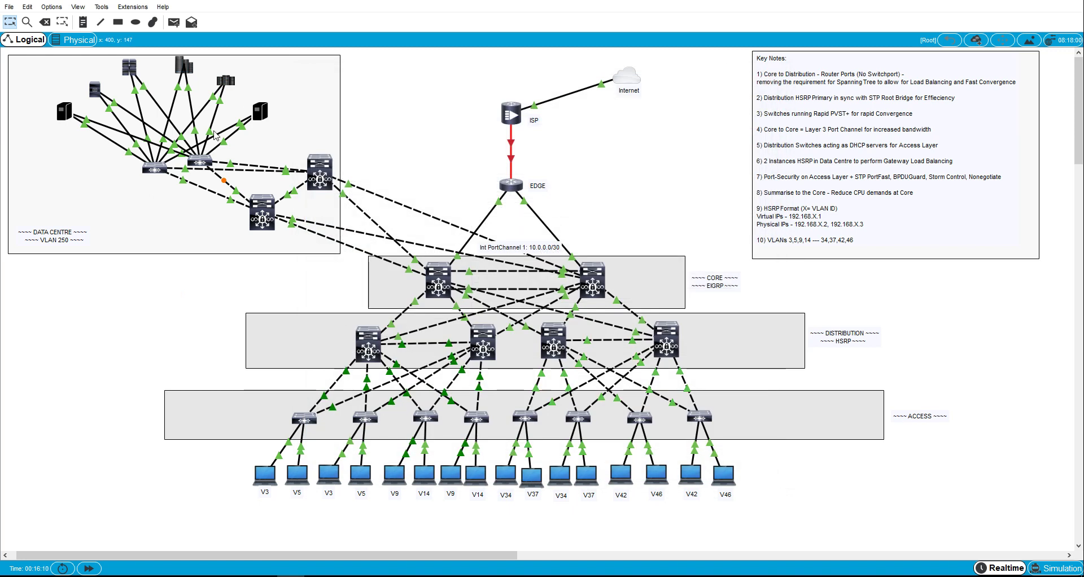
{"action": "left_click", "coordinate": [257, 119]}
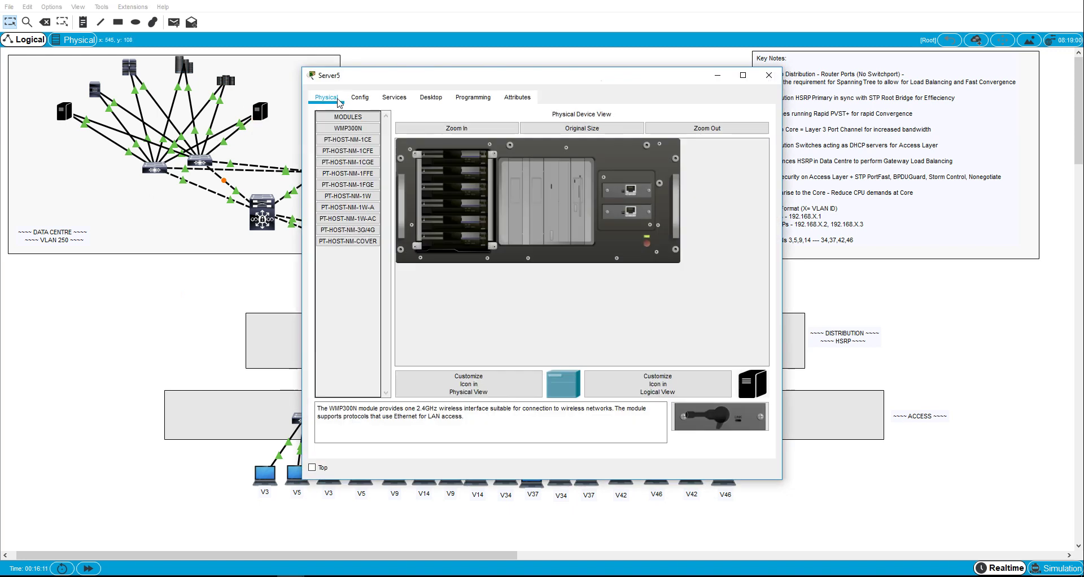
{"action": "left_click", "coordinate": [423, 96]}
{"action": "left_click", "coordinate": [368, 151]}
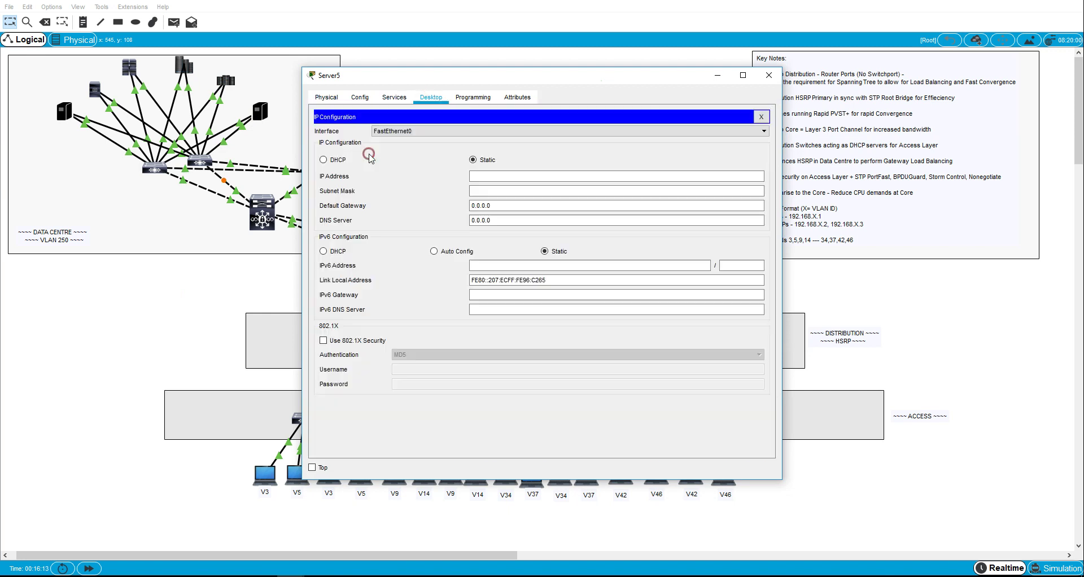
{"action": "left_click", "coordinate": [498, 175]}
{"action": "type", "text": "192.168.250.106"}
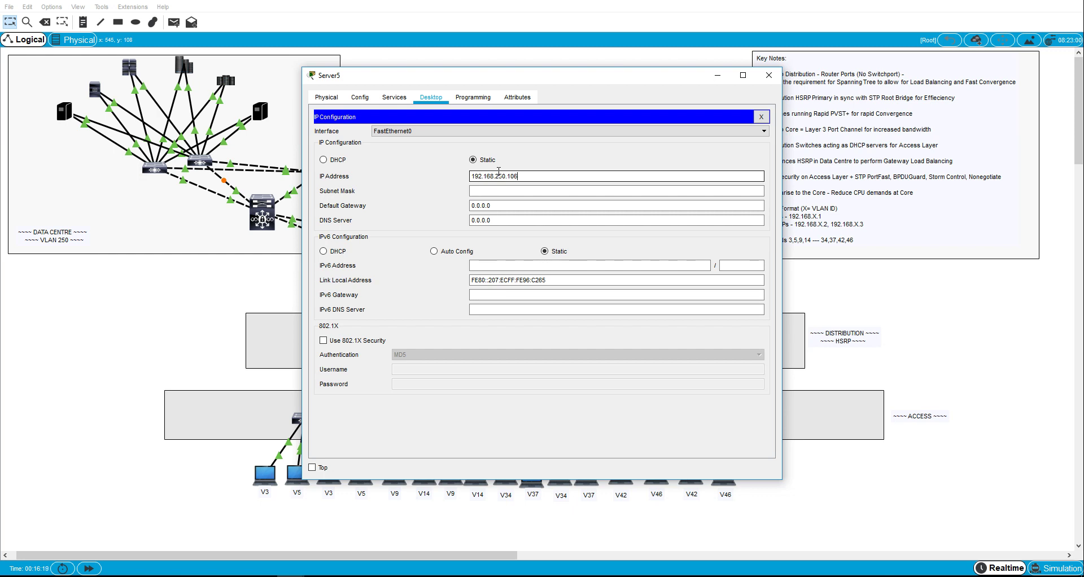
{"action": "key", "text": "Tab"}
{"action": "key", "text": "Tab"}
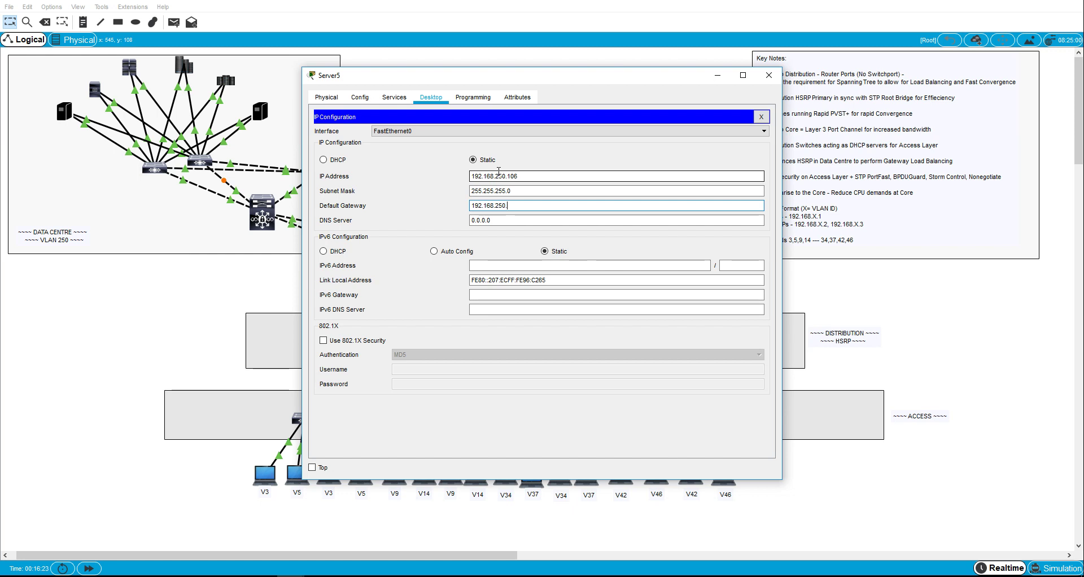
{"action": "left_click", "coordinate": [166, 289]}
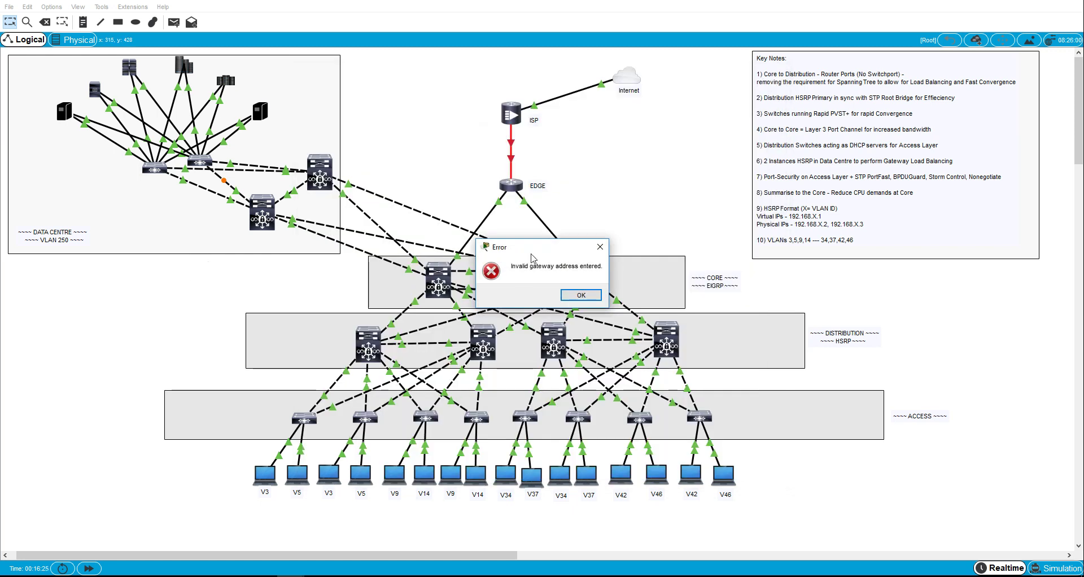
{"action": "left_click", "coordinate": [578, 295]}
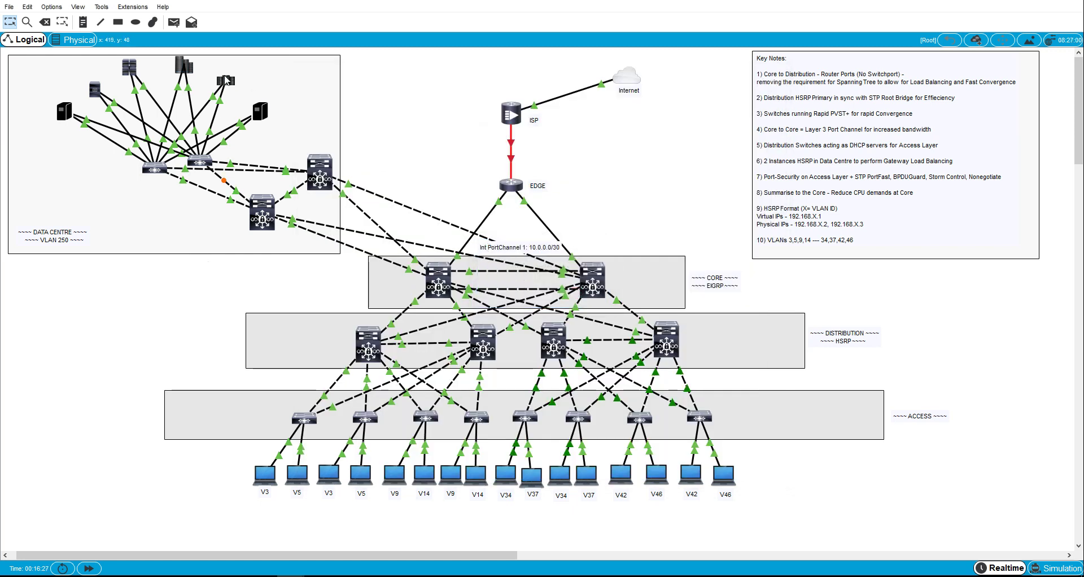
Recheck Server4's IP settings, then finish Server5's gateway 192.168.250.254 and close its window
{"action": "left_click", "coordinate": [225, 81]}
{"action": "left_click", "coordinate": [360, 161]}
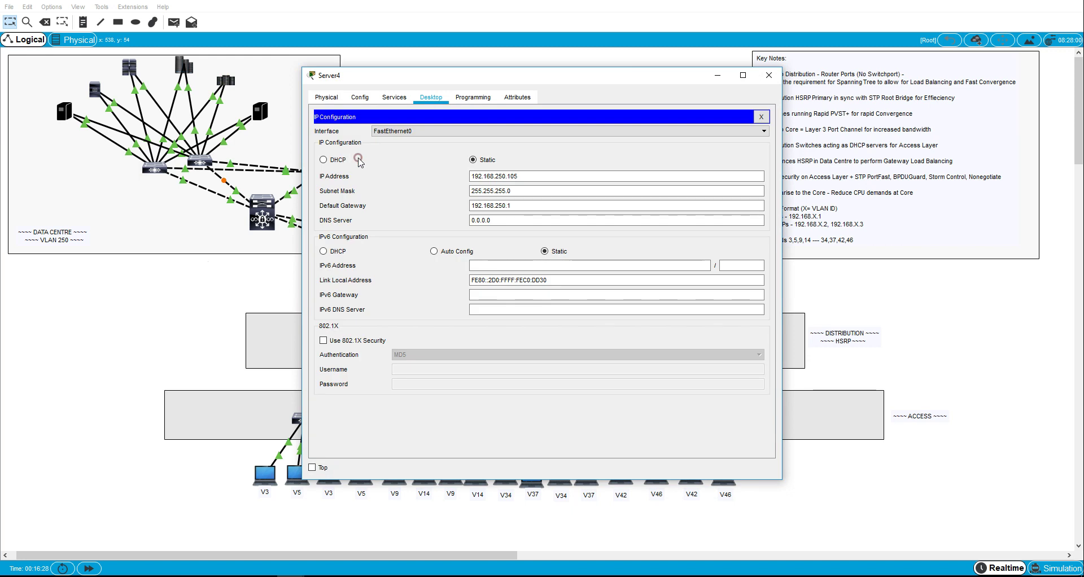
{"action": "left_click", "coordinate": [769, 75]}
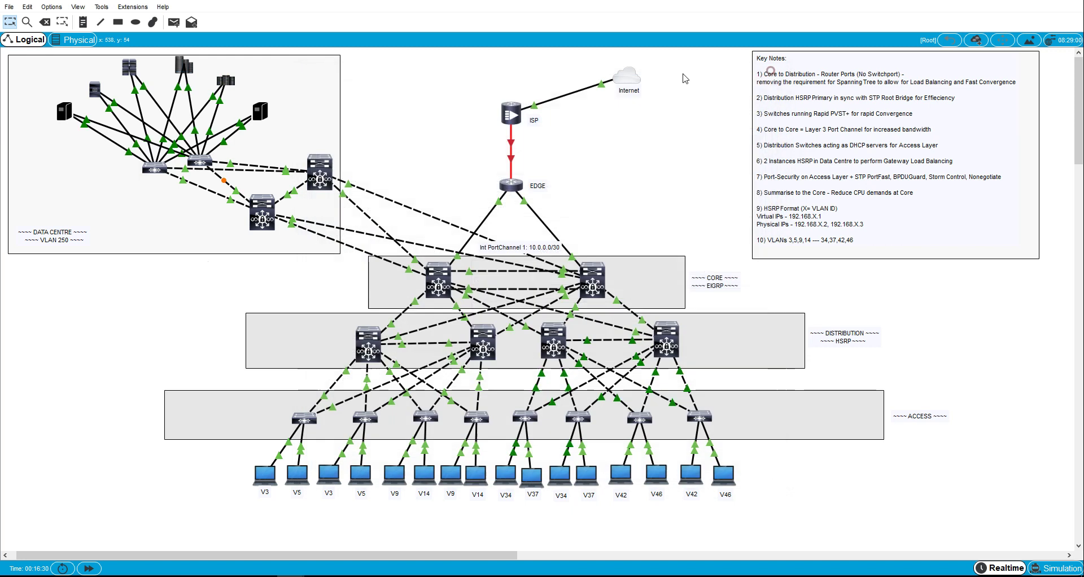
{"action": "left_click", "coordinate": [263, 114]}
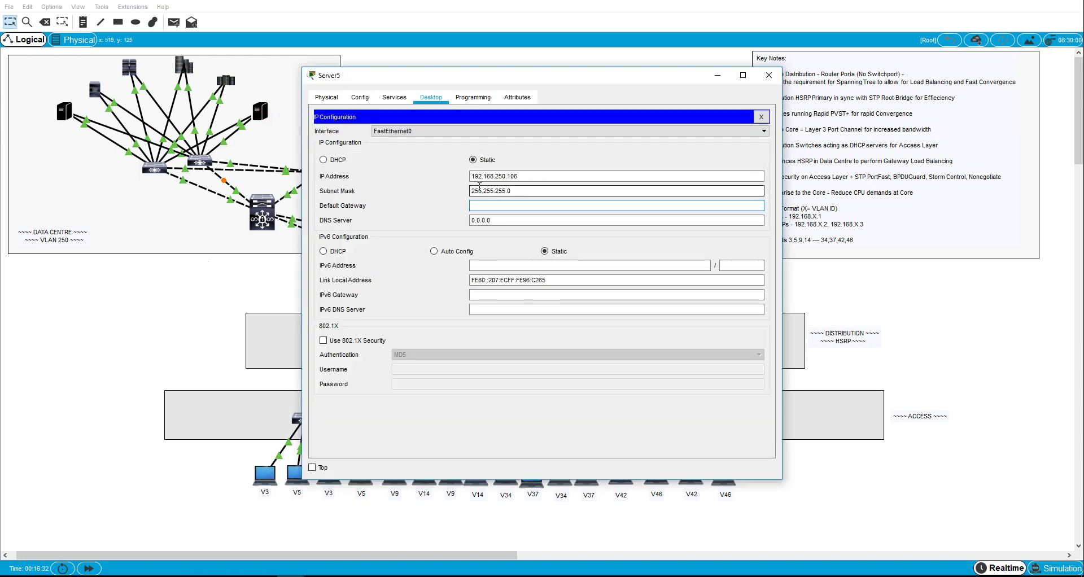
{"action": "type", "text": ",.1"}
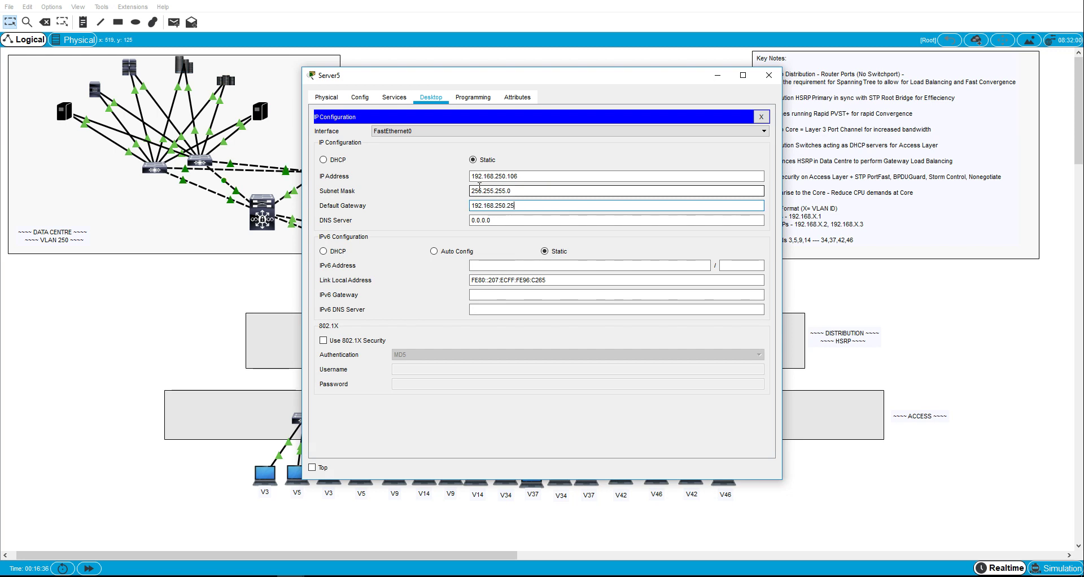
{"action": "left_click", "coordinate": [762, 83]}
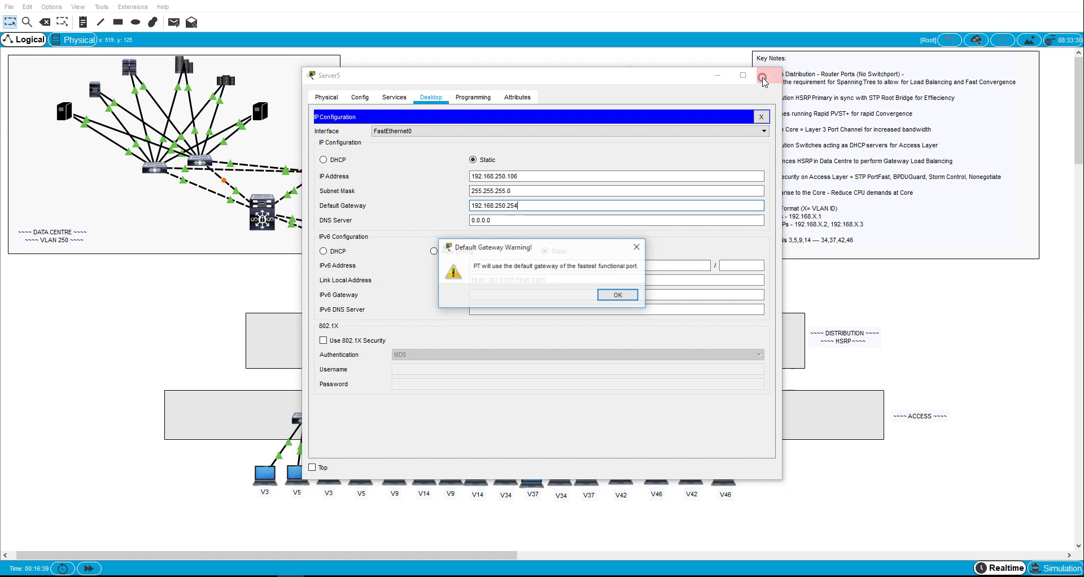
Acknowledge Server5's gateway warning and bring up Data_Switch_1's CLI
{"action": "left_click", "coordinate": [617, 297]}
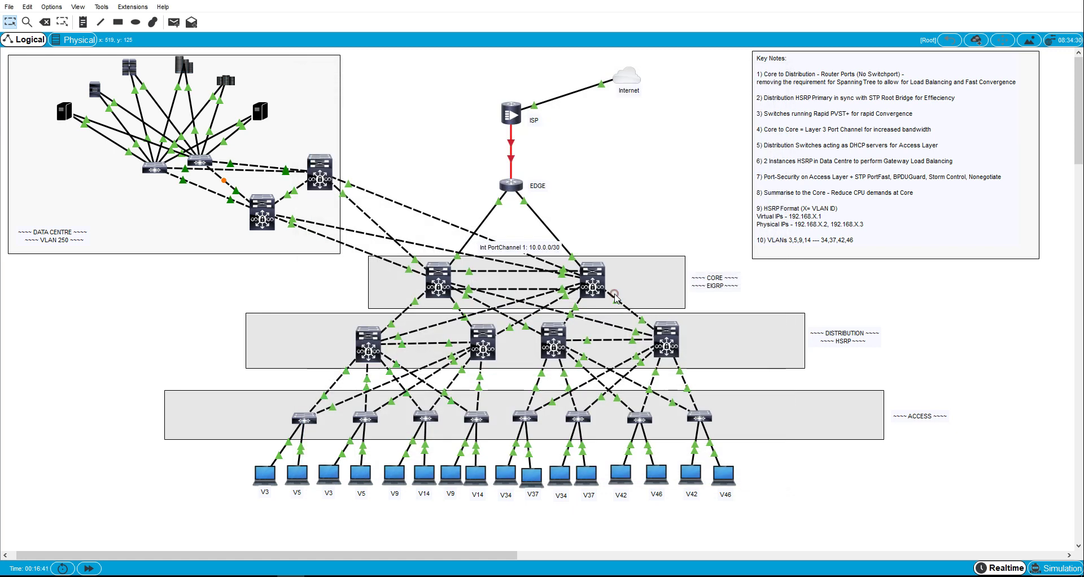
{"action": "left_click", "coordinate": [160, 172]}
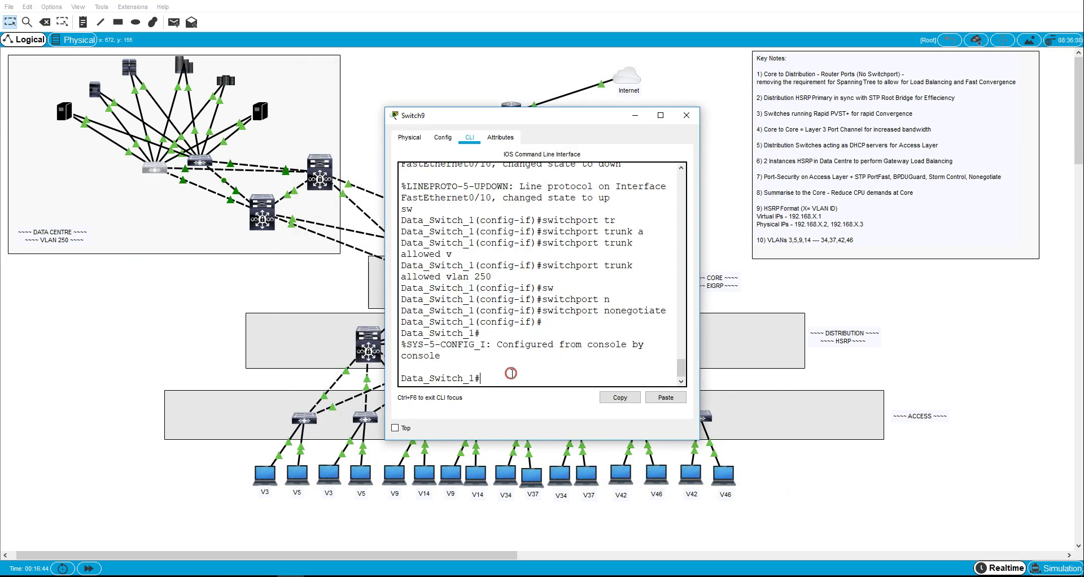
{"action": "left_click", "coordinate": [96, 322]}
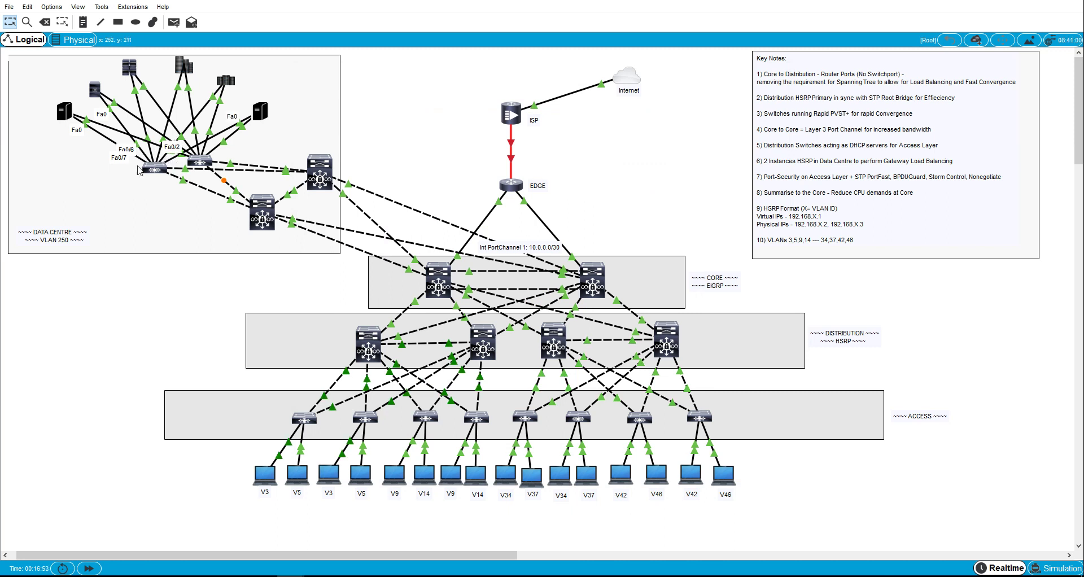
{"action": "left_click", "coordinate": [155, 168]}
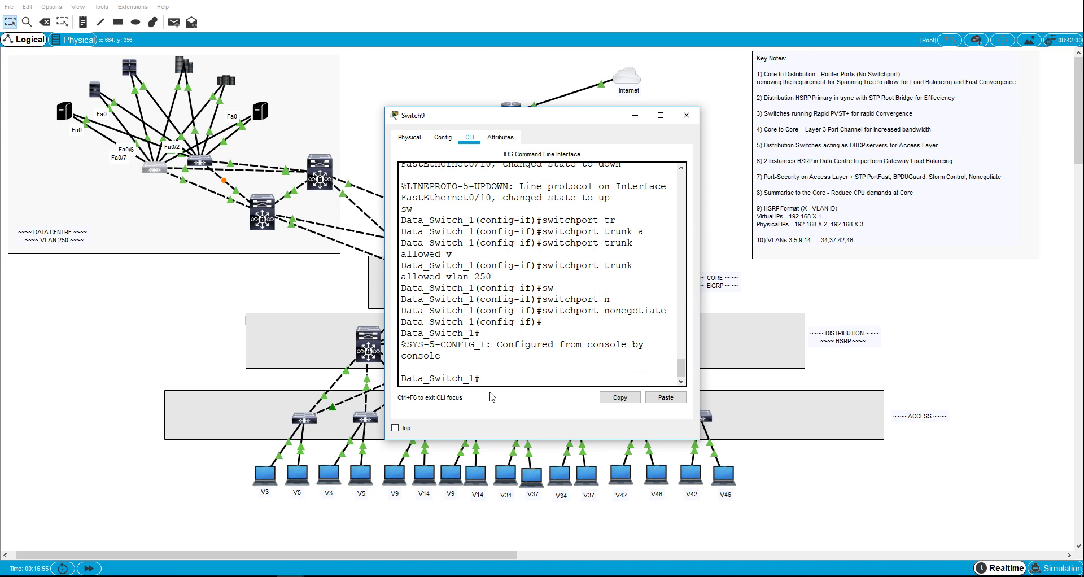
In global configuration, select ports Fa0/2-7 and set them to switchport mode access
{"action": "type", "text": "conft"}
{"action": "key", "text": "Return"}
{"action": "type", "text": "int"}
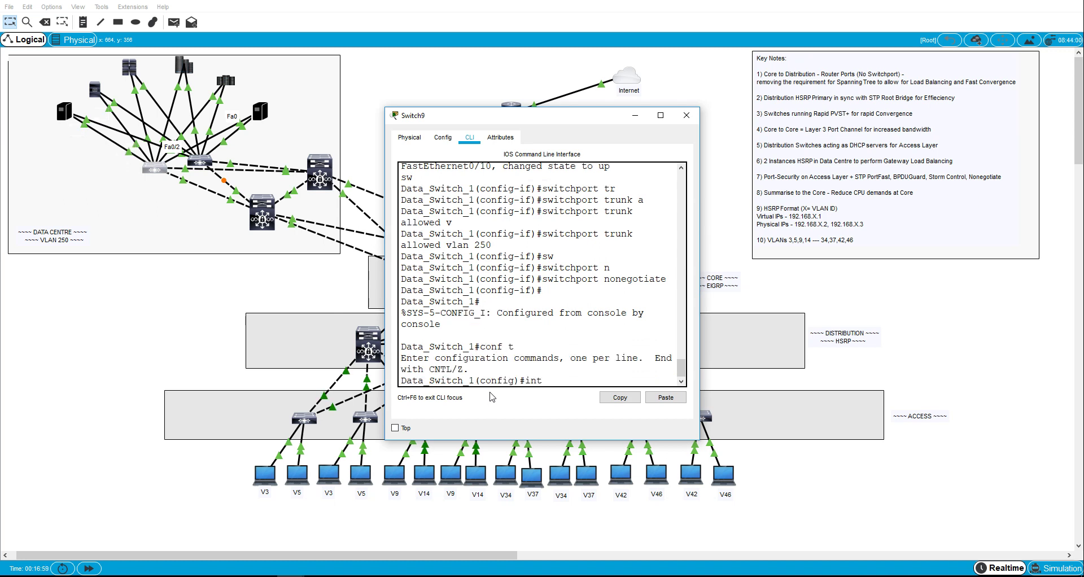
{"action": "type", "text": " ra fa0/2-7"}
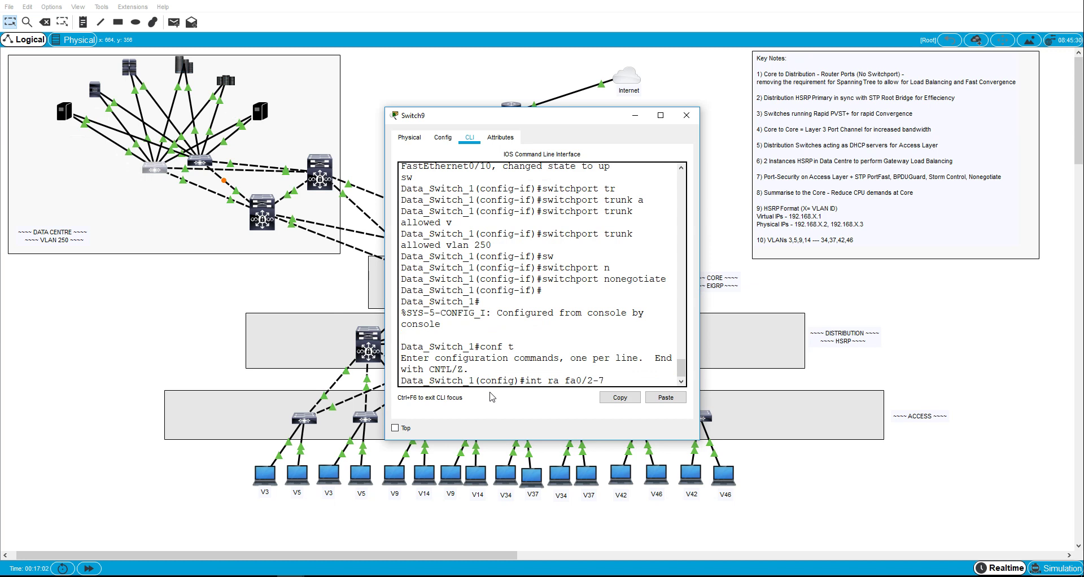
{"action": "key", "text": "Return"}
{"action": "type", "text": "sw"}
{"action": "key", "text": "Tab"}
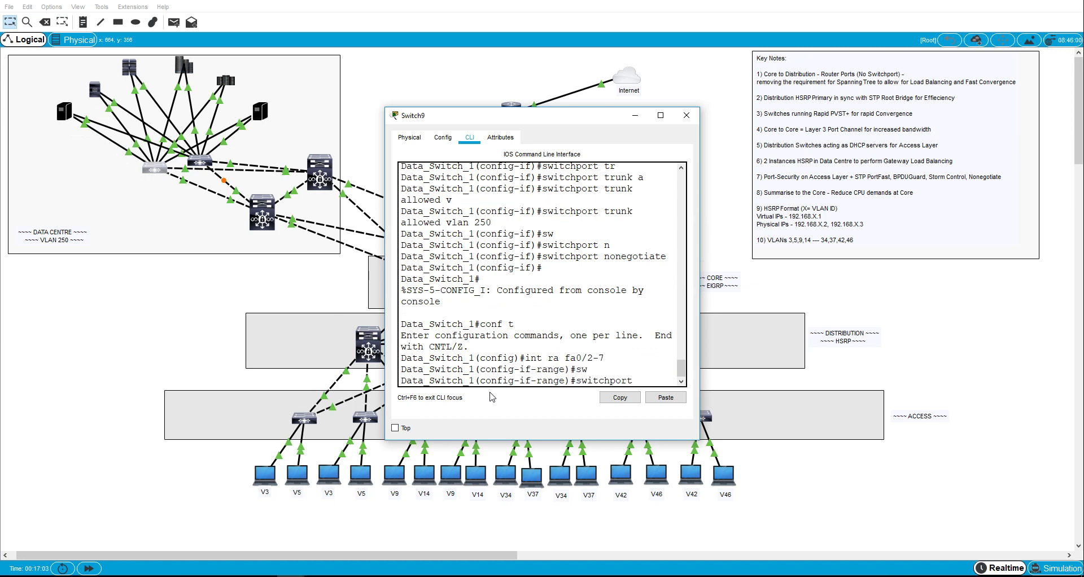
{"action": "type", "text": "m"}
{"action": "key", "text": "Tab"}
{"action": "type", "text": "ac"}
{"action": "key", "text": "Tab"}
{"action": "key", "text": "Return"}
Assign ports Fa0/2-7 to access VLAN 250
{"action": "type", "text": "sw"}
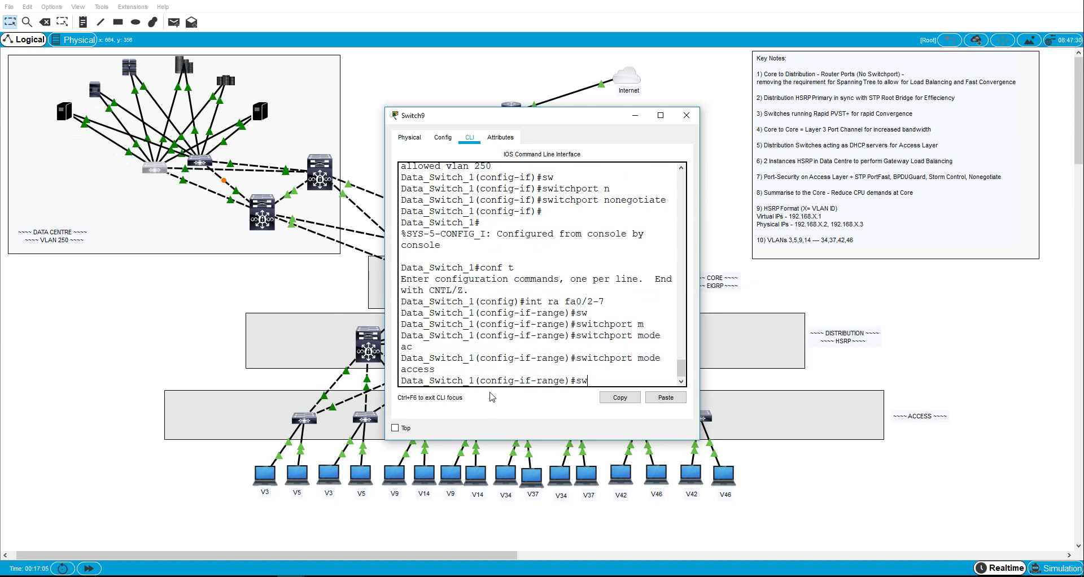
{"action": "key", "text": "Tab"}
{"action": "type", "text": "ac"}
{"action": "key", "text": "Tab"}
{"action": "type", "text": "v"}
{"action": "key", "text": "Tab"}
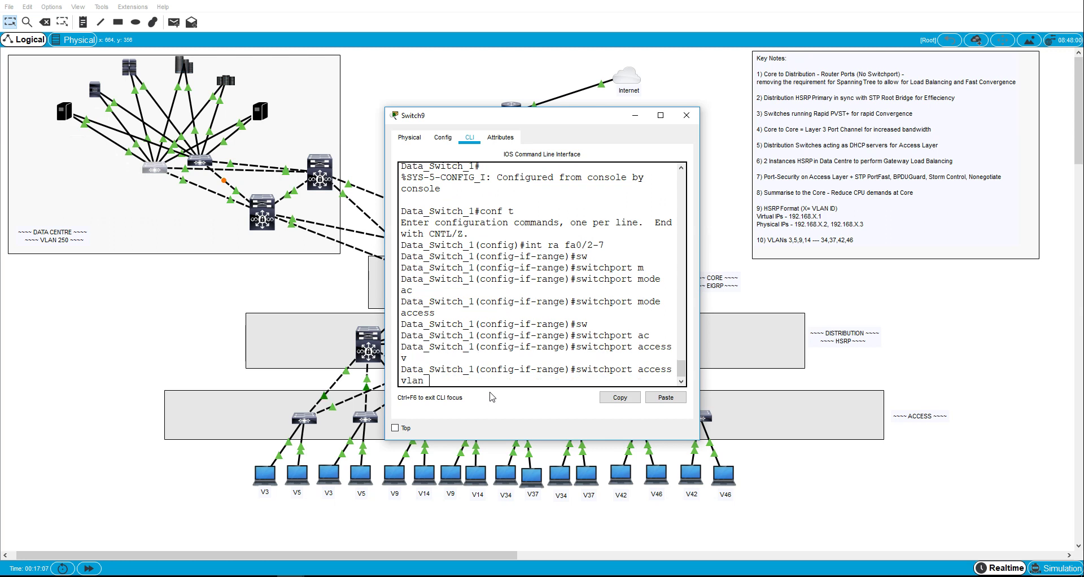
{"action": "type", "text": "250"}
{"action": "key", "text": "Return"}
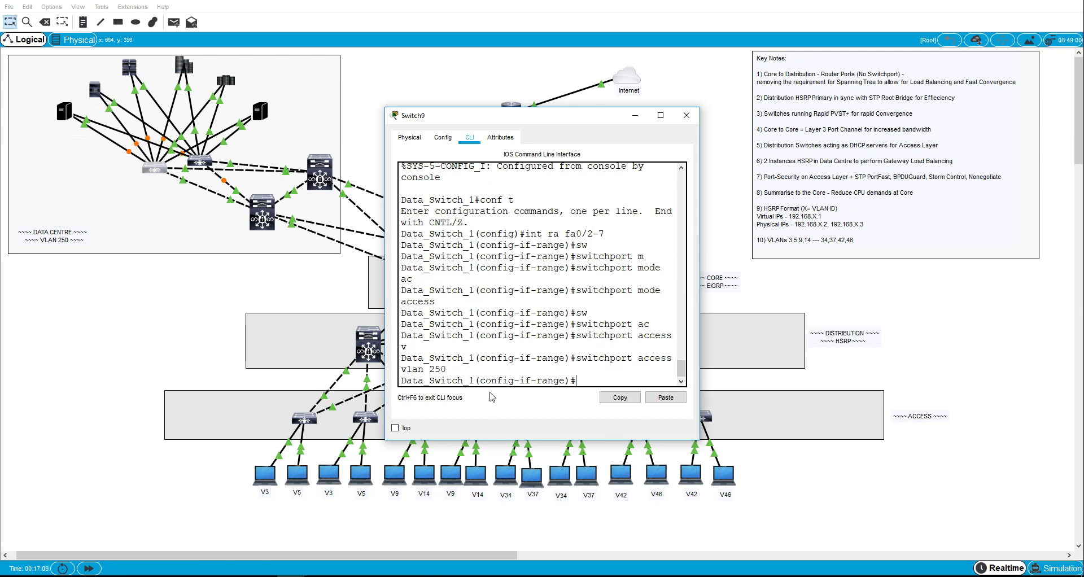
Enable spanning-tree PortFast and BPDU guard on ports Fa0/2-7
{"action": "type", "text": "spa"}
{"action": "key", "text": "Tab"}
{"action": "key", "text": "Tab"}
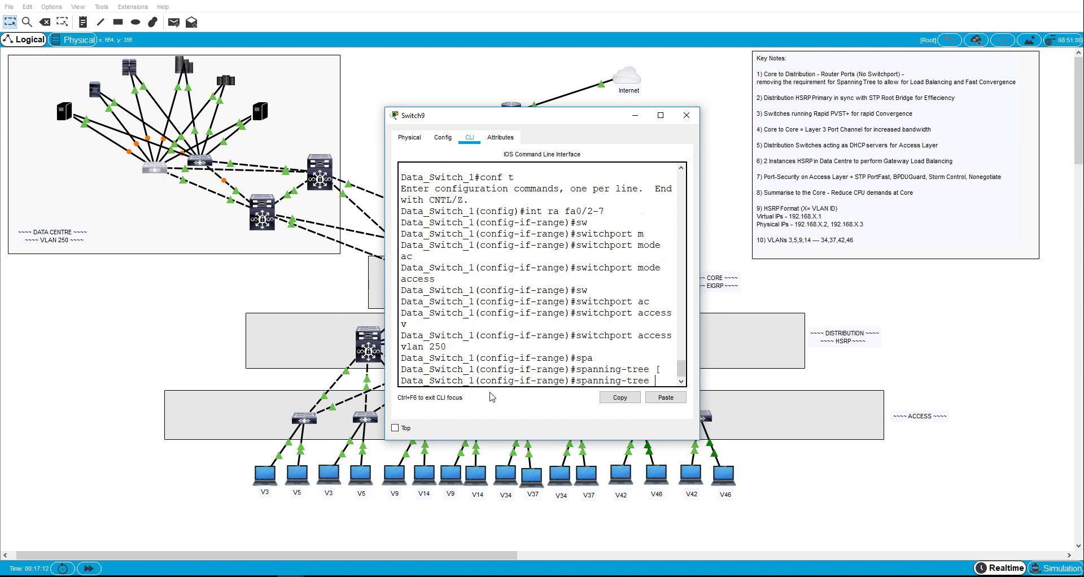
{"action": "type", "text": "portf"}
{"action": "key", "text": "Tab"}
{"action": "key", "text": "Return"}
{"action": "type", "text": "span"}
{"action": "key", "text": "Tab"}
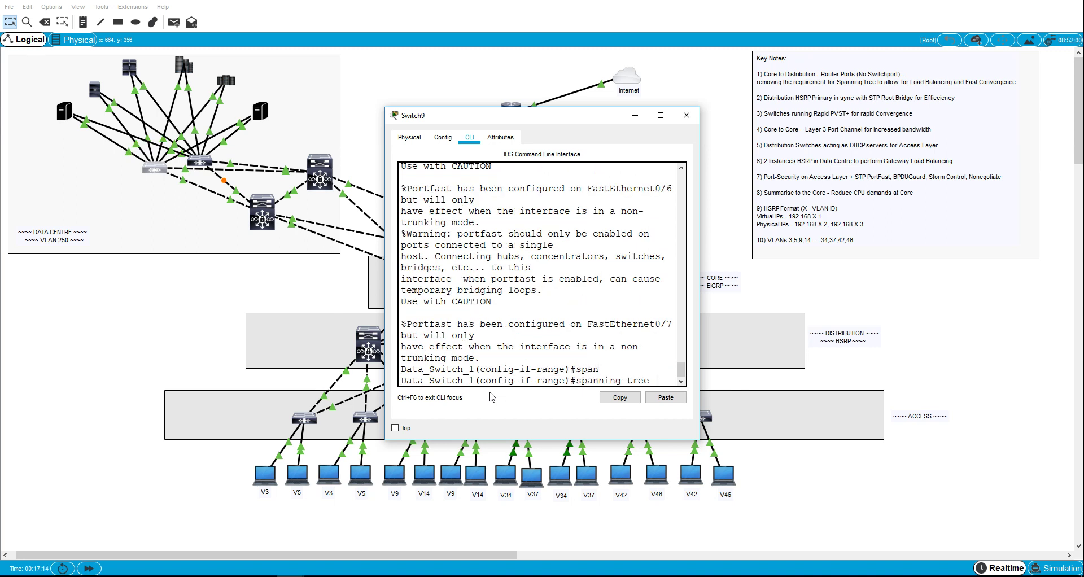
{"action": "type", "text": "b"}
{"action": "key", "text": "Tab"}
{"action": "type", "text": "e"}
{"action": "key", "text": "Tab"}
{"action": "key", "text": "Return"}
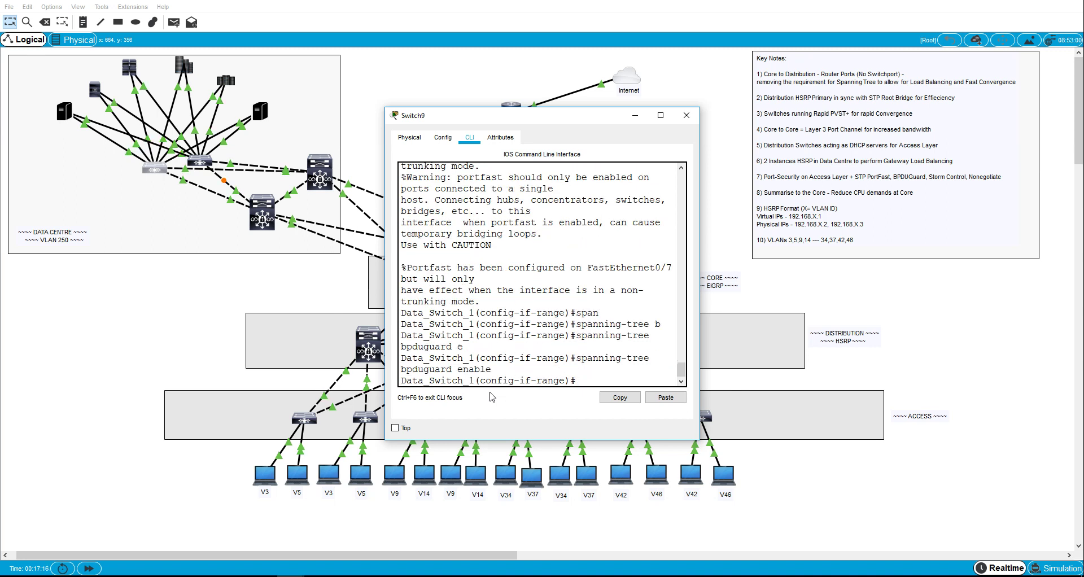
Set storm-control broadcast level 40 on ports Fa0/2-7
{"action": "type", "text": "stor"}
{"action": "key", "text": "Tab"}
{"action": "type", "text": "b"}
{"action": "key", "text": "Tab"}
{"action": "type", "text": "l"}
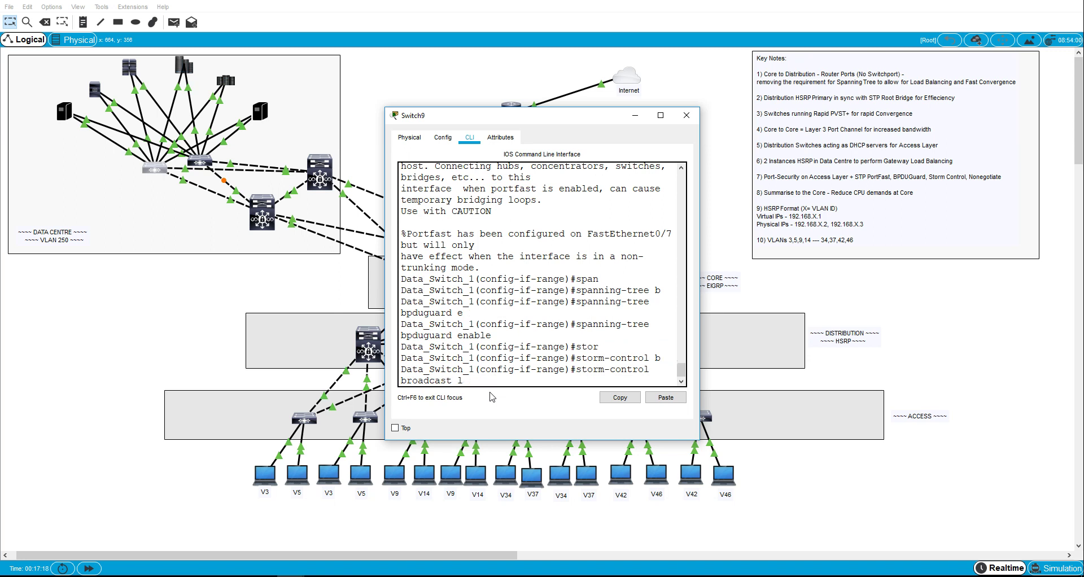
{"action": "key", "text": "Tab"}
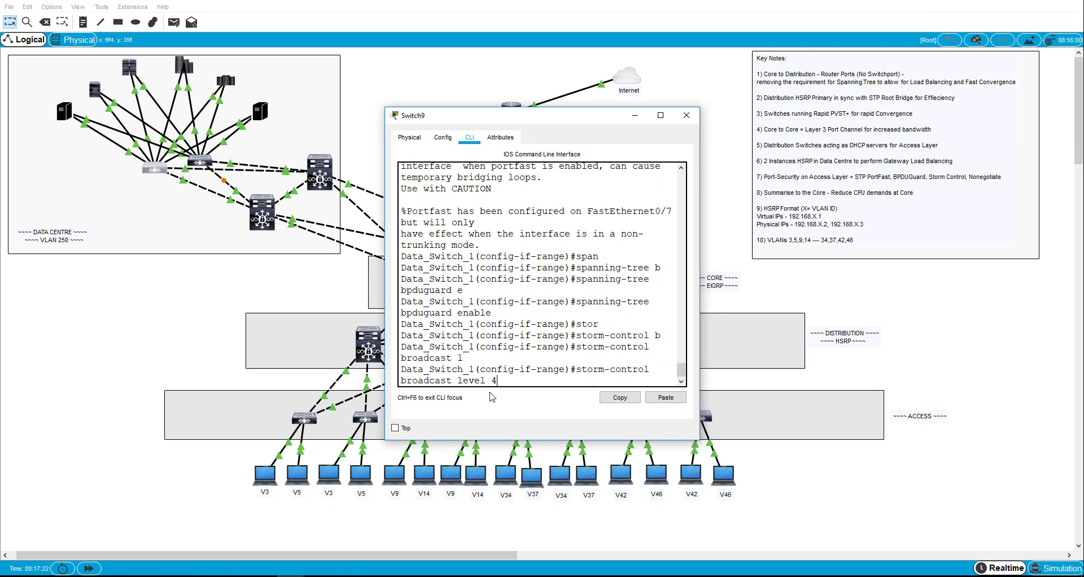
{"action": "key", "text": "Return"}
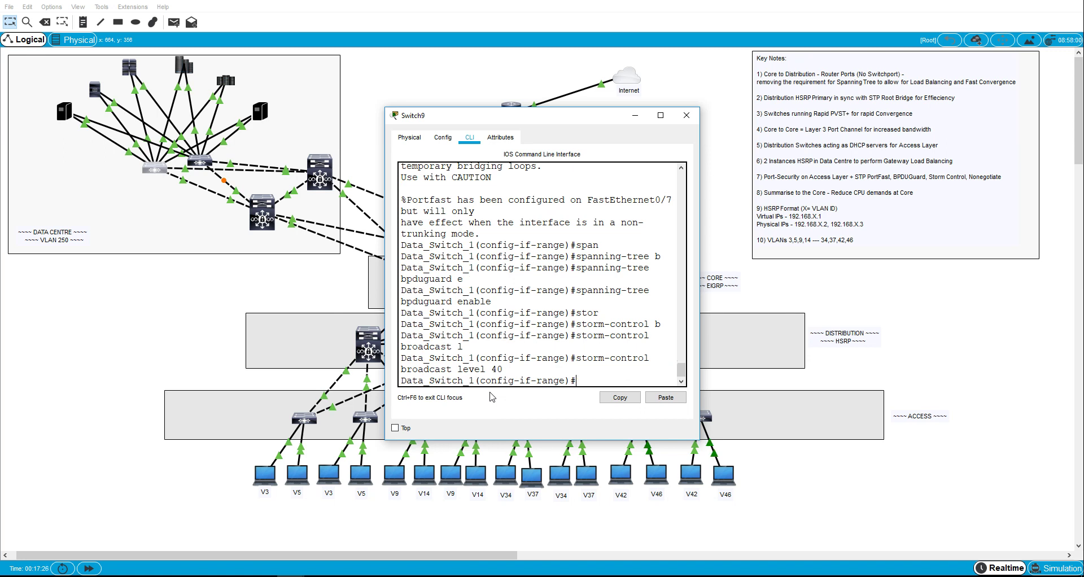
On Data_Switch_2's CLI, enter configuration mode and select the interface range Fa0/1-6
{"action": "left_click", "coordinate": [688, 115]}
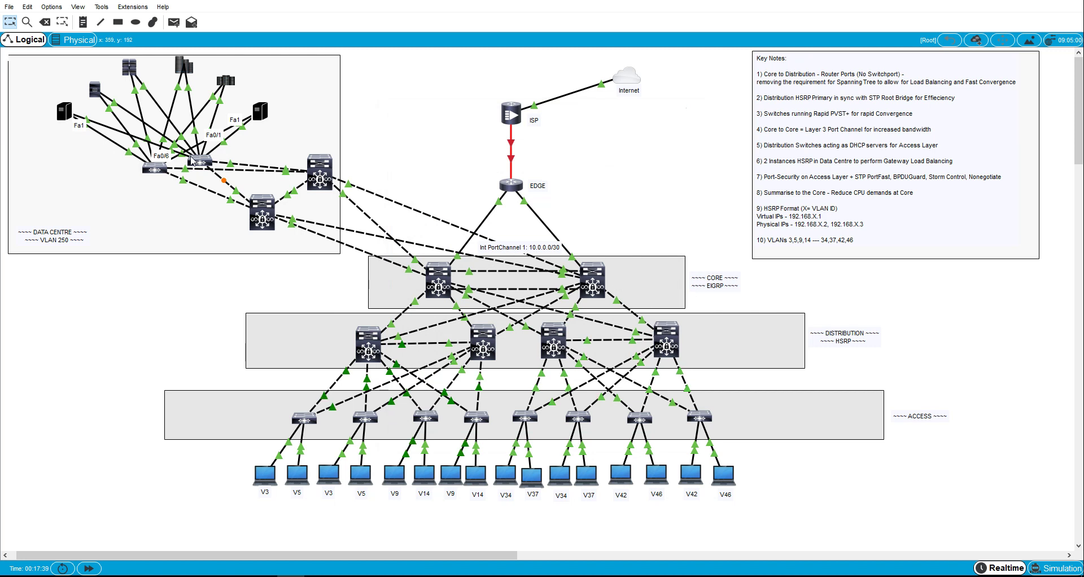
{"action": "left_click", "coordinate": [200, 162]}
{"action": "type", "text": "conft"}
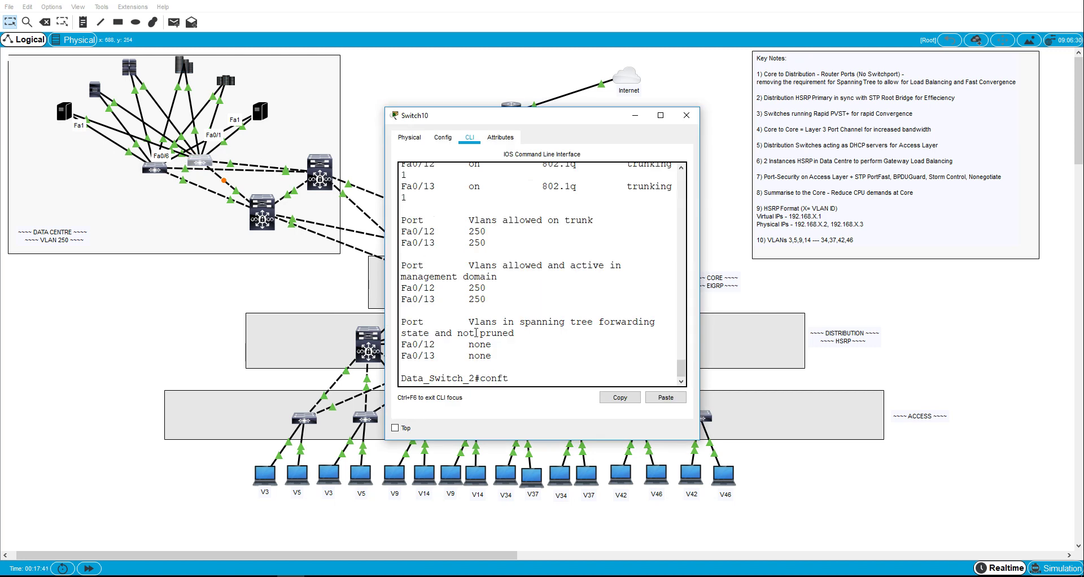
{"action": "key", "text": "Return"}
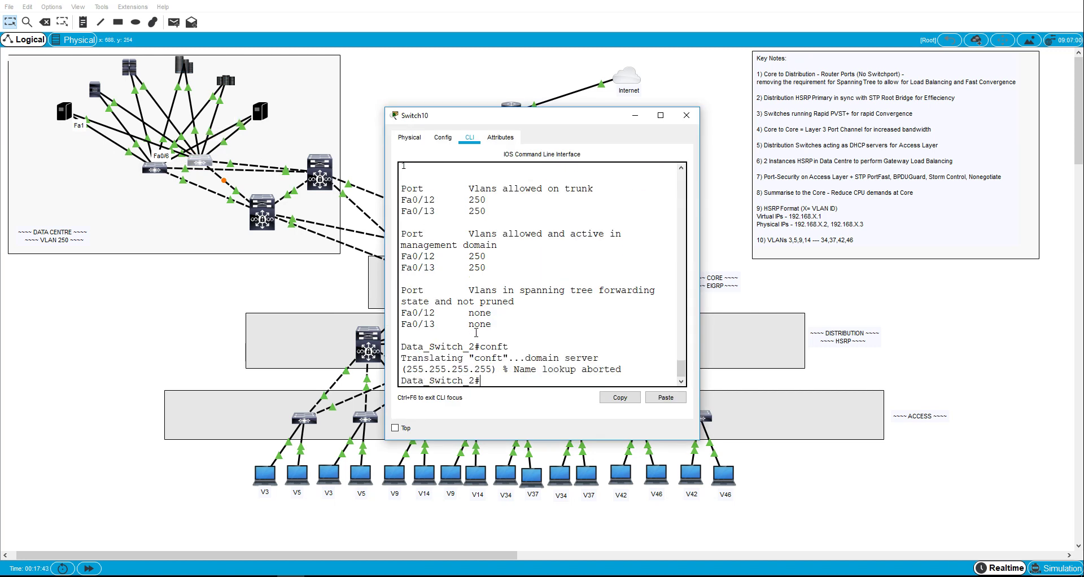
{"action": "type", "text": "conf t"}
{"action": "key", "text": "Return"}
{"action": "type", "text": "int ra "}
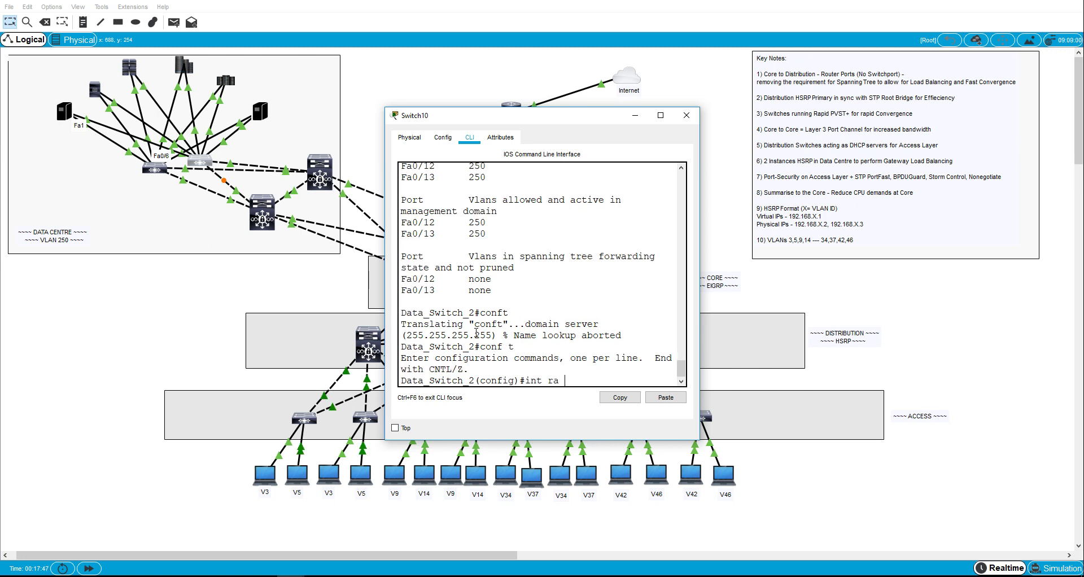
{"action": "type", "text": "fa0/1-"}
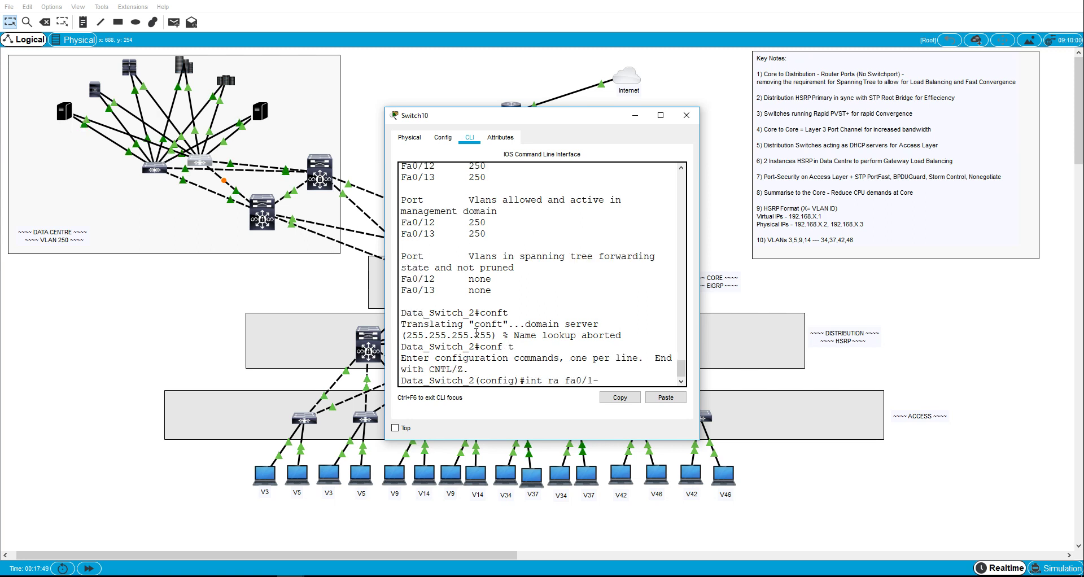
{"action": "type", "text": "6"}
{"action": "key", "text": "Return"}
Make Fa0/1–6 access ports assigned to VLAN 250
{"action": "type", "text": "sw"}
{"action": "key", "text": "Tab"}
{"action": "type", "text": "m"}
{"action": "key", "text": "Tab"}
{"action": "type", "text": "ac"}
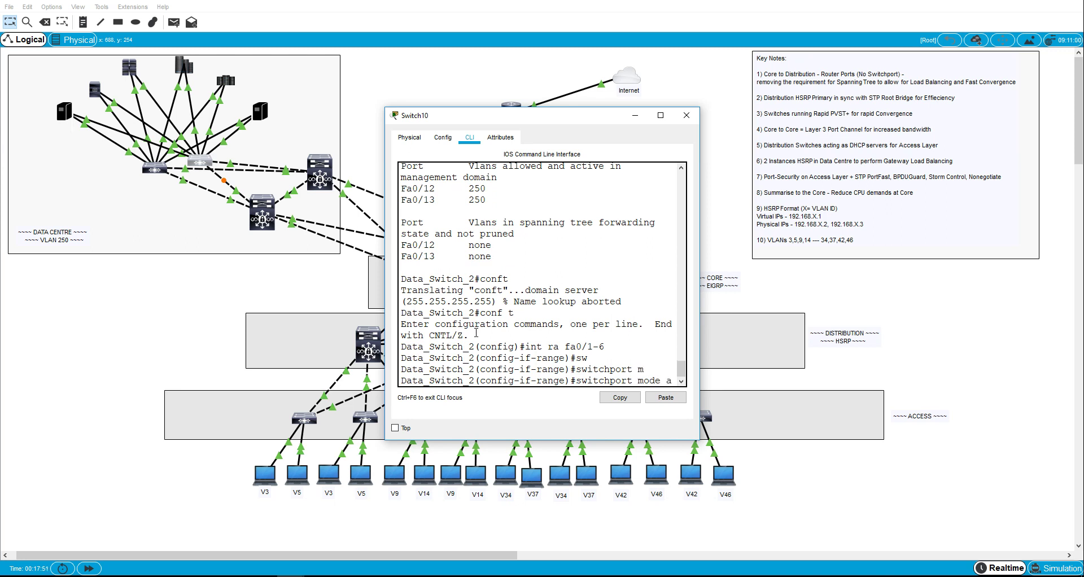
{"action": "key", "text": "Tab"}
{"action": "key", "text": "Return"}
{"action": "type", "text": "sw"}
{"action": "key", "text": "Tab"}
{"action": "type", "text": "ac"}
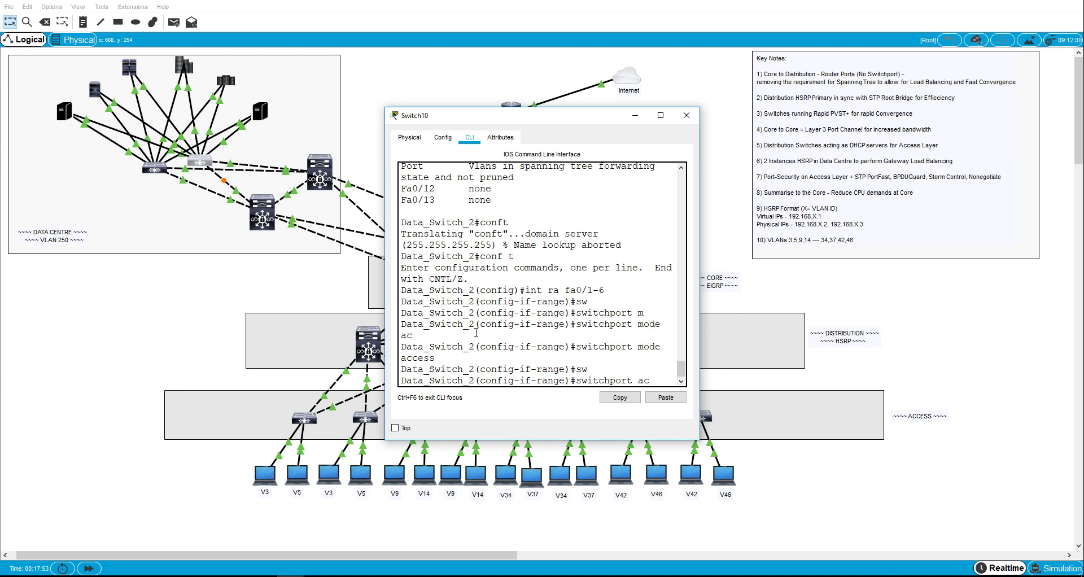
{"action": "key", "text": "Tab"}
{"action": "type", "text": "vl"}
{"action": "key", "text": "Tab"}
{"action": "type", "text": "250"}
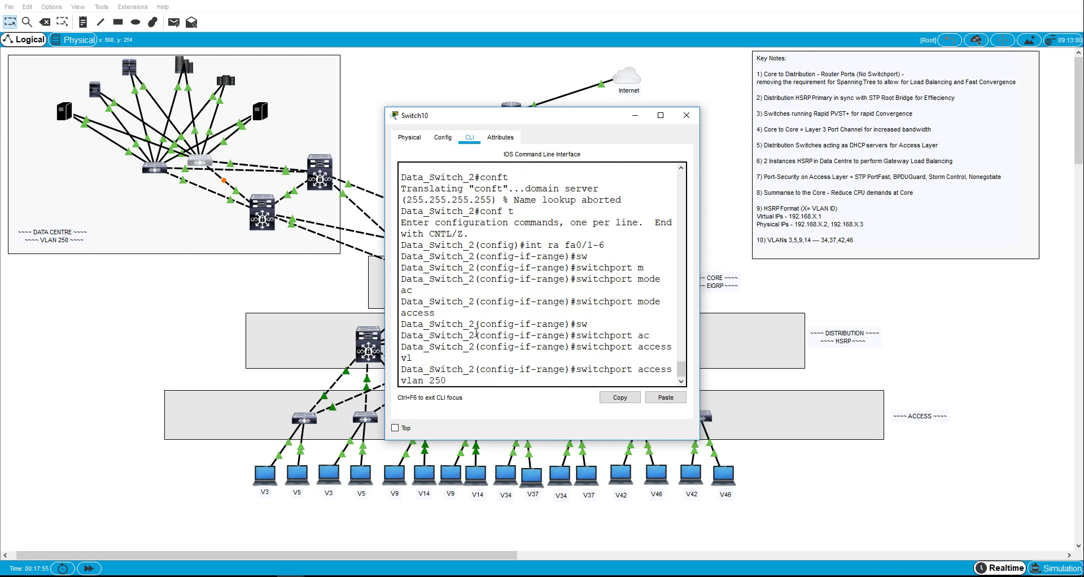
{"action": "key", "text": "Return"}
Enable spanning-tree PortFast and BPDU Guard on the port range
{"action": "type", "text": "span"}
{"action": "key", "text": "Tab"}
{"action": "type", "text": "po"}
{"action": "key", "text": "Tab"}
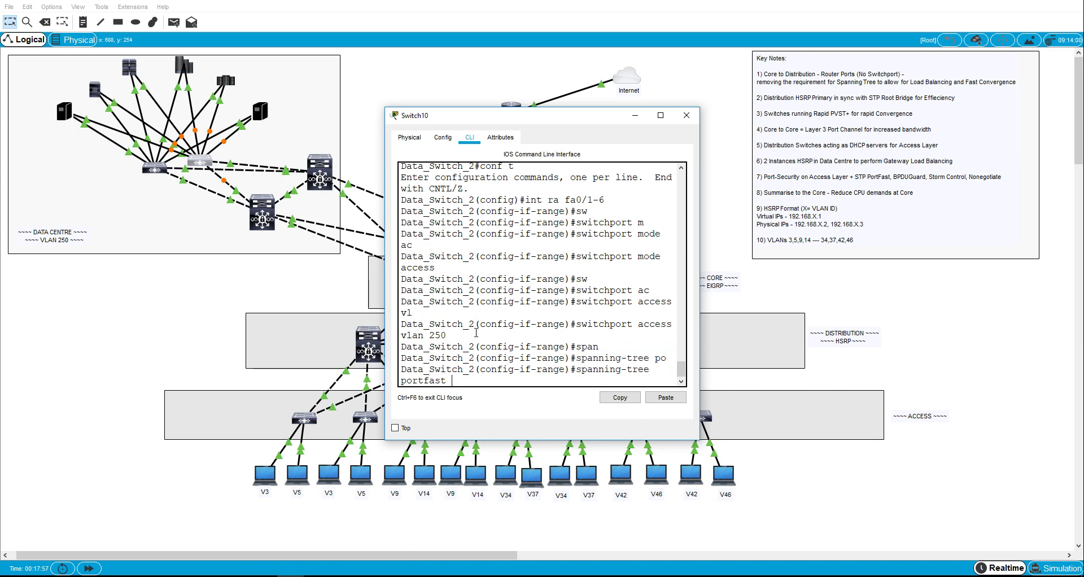
{"action": "key", "text": "Return"}
{"action": "type", "text": "span"}
{"action": "key", "text": "Tab"}
{"action": "type", "text": "b"}
{"action": "key", "text": "Tab"}
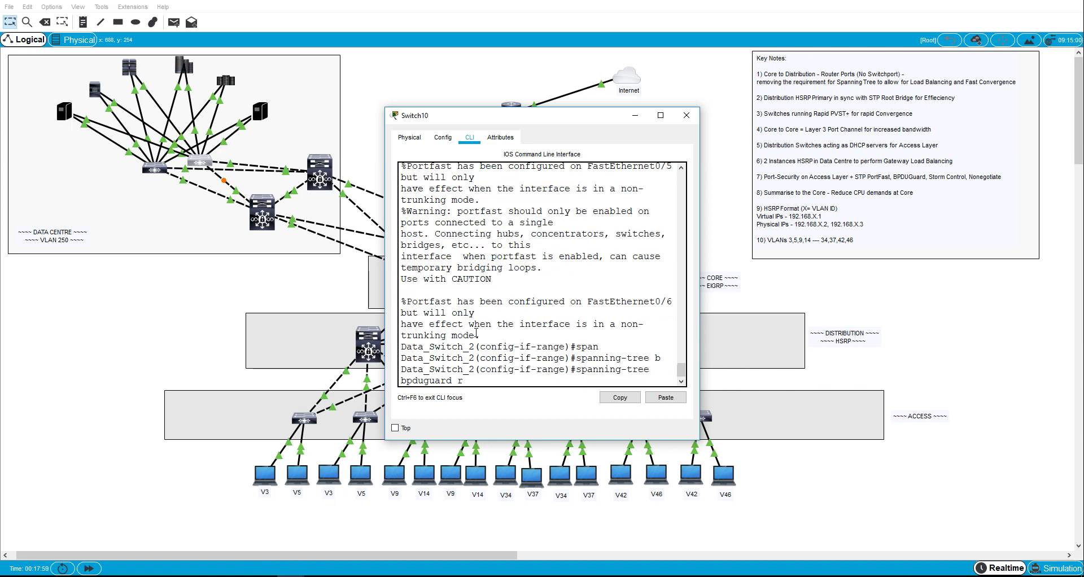
{"action": "type", "text": "e"}
Apply storm-control broadcast level 40 to the ports and exit configuration mode
{"action": "key", "text": "Tab"}
{"action": "key", "text": "Return"}
{"action": "type", "text": "stpr"}
{"action": "key", "text": "Tab"}
{"action": "key", "text": "BackSpace"}
{"action": "key", "text": "BackSpace"}
{"action": "type", "text": "or"}
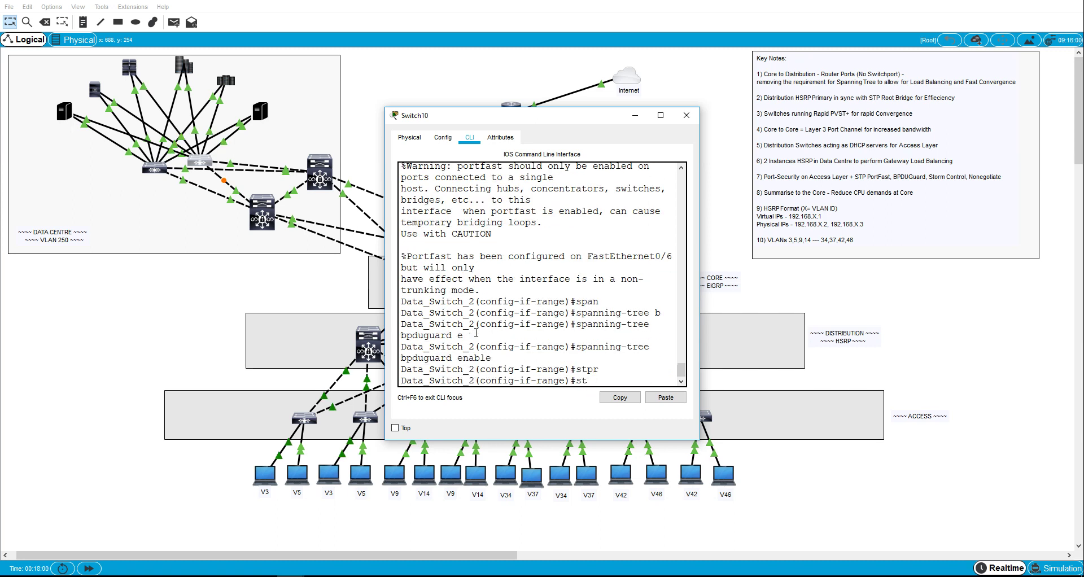
{"action": "key", "text": "Tab"}
{"action": "type", "text": "b"}
{"action": "key", "text": "Tab"}
{"action": "type", "text": "l"}
{"action": "key", "text": "Tab"}
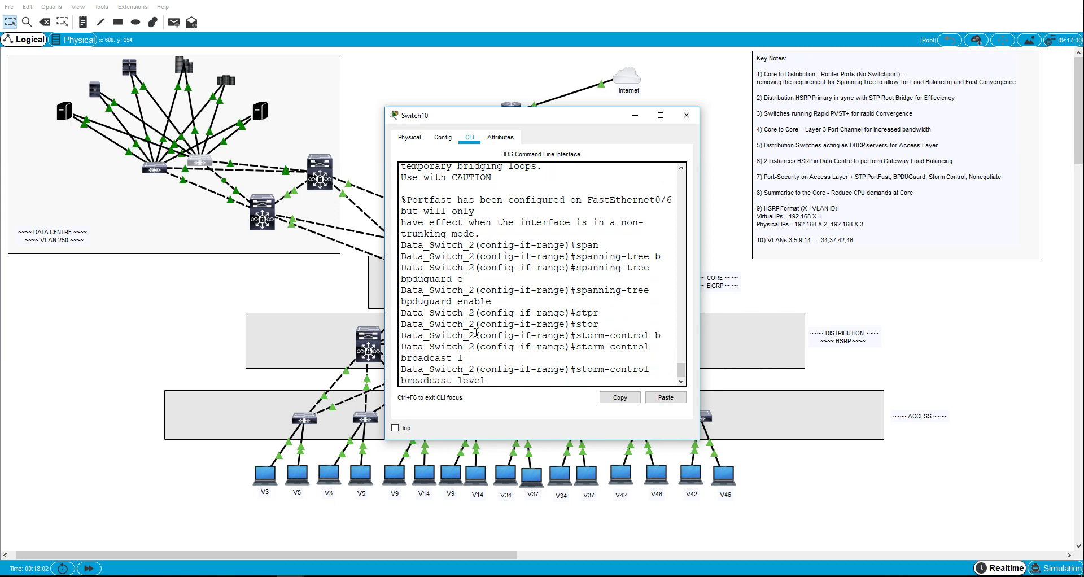
{"action": "type", "text": "40"}
{"action": "key", "text": "Return"}
{"action": "key", "text": "ctrl+z"}
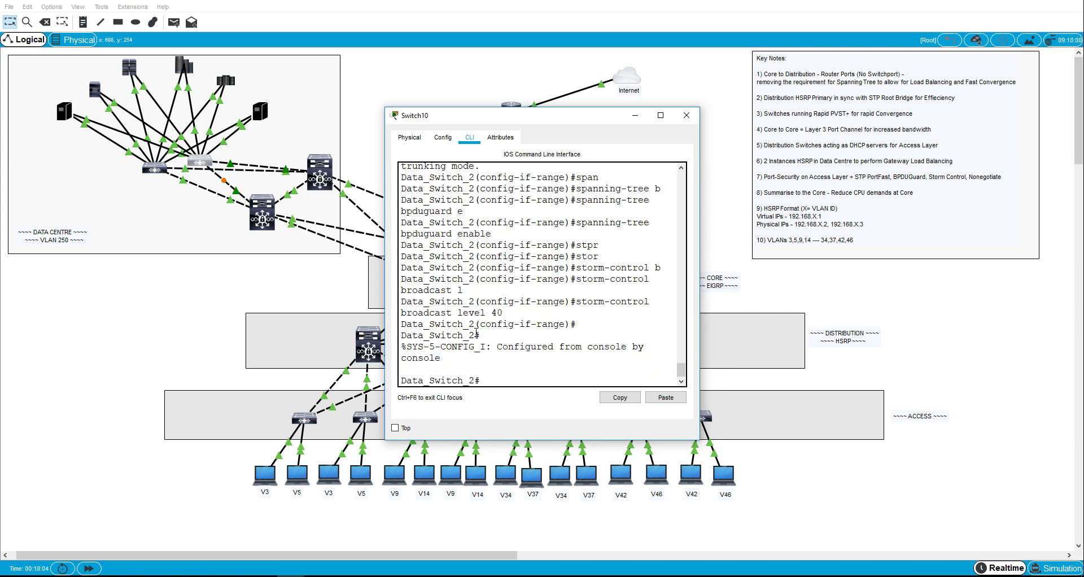
Set DC1's spanning-tree mode to rapid-pvst
{"action": "left_click", "coordinate": [161, 320]}
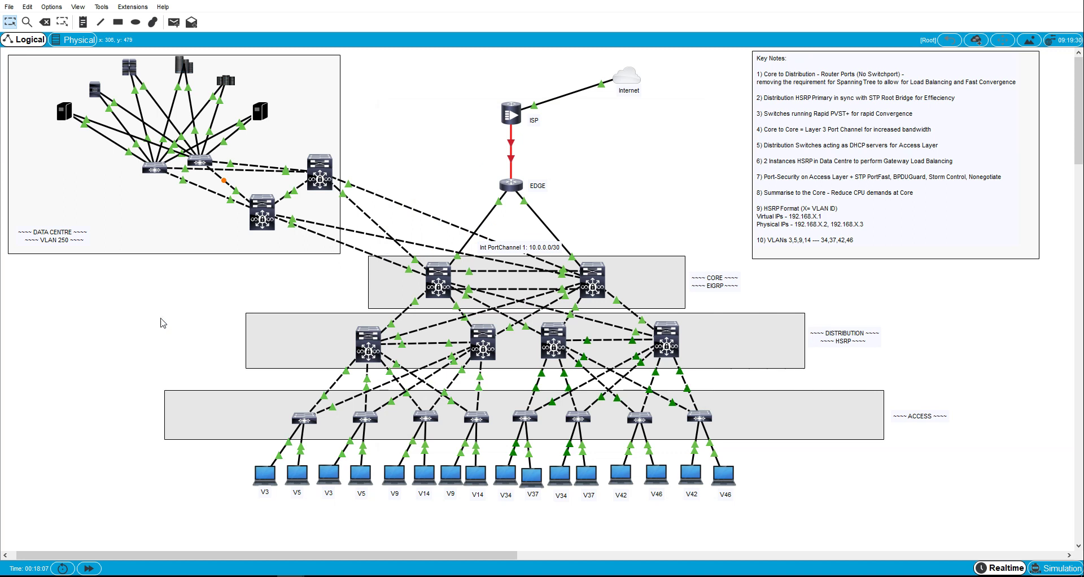
{"action": "left_click", "coordinate": [262, 219]}
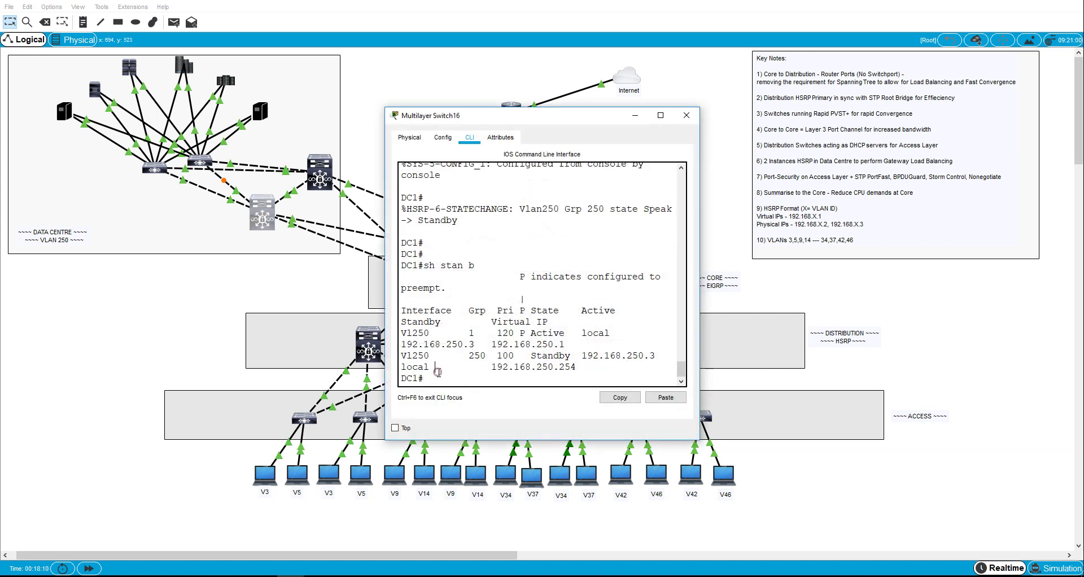
{"action": "type", "text": "conf t"}
{"action": "key", "text": "Return"}
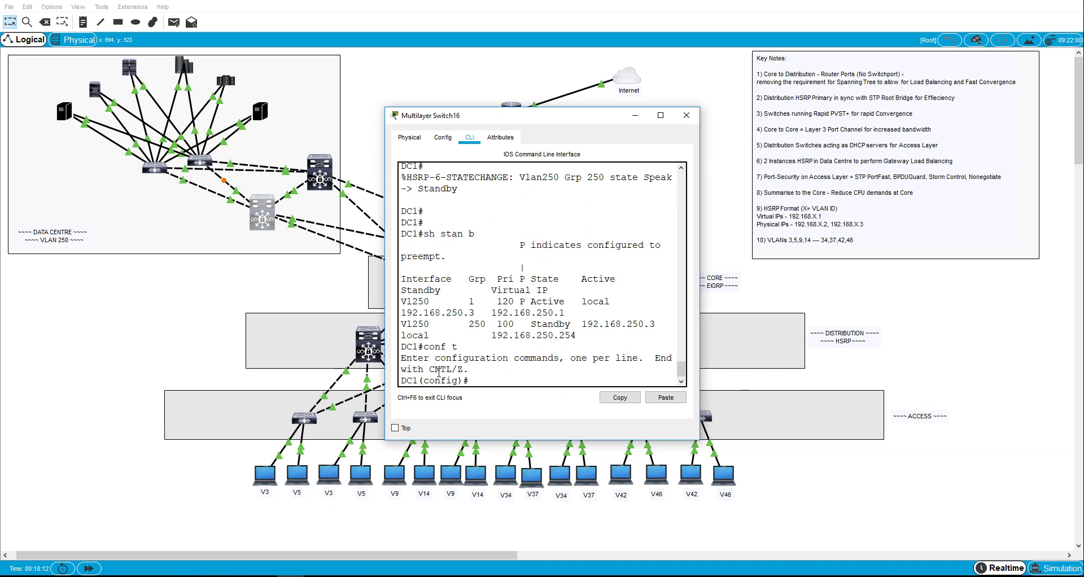
{"action": "type", "text": "span"}
{"action": "key", "text": "Tab"}
{"action": "type", "text": "m"}
{"action": "key", "text": "Tab"}
{"action": "type", "text": "ra"}
{"action": "key", "text": "Tab"}
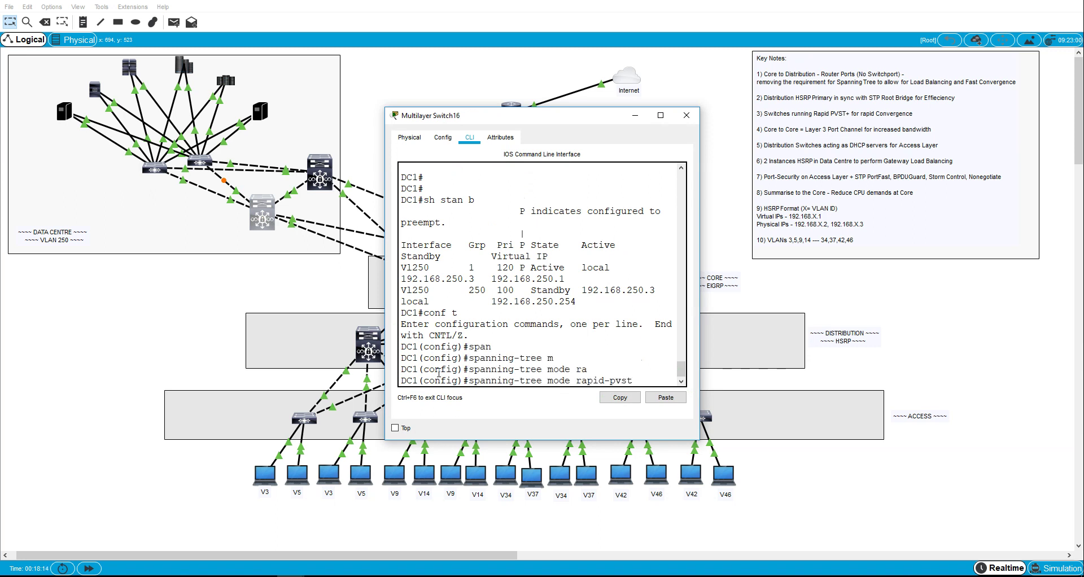
{"action": "key", "text": "Return"}
Set DC2's spanning-tree mode to rapid-pvst as well, returning to the topology
{"action": "left_click", "coordinate": [196, 294]}
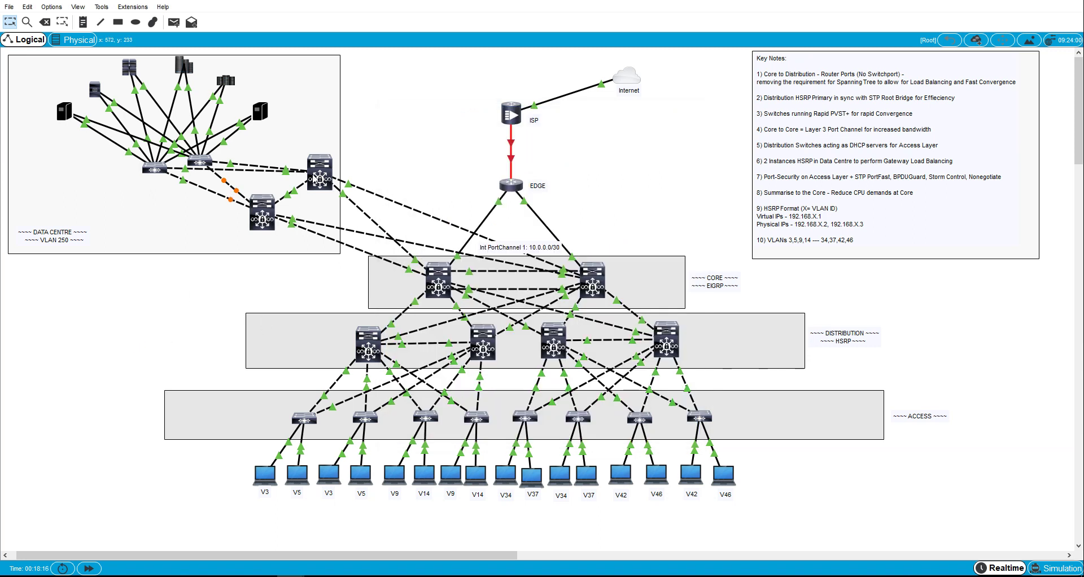
{"action": "left_click_drag", "start_coordinate": [319, 179], "coordinate": [313, 183]}
{"action": "left_click", "coordinate": [313, 182]}
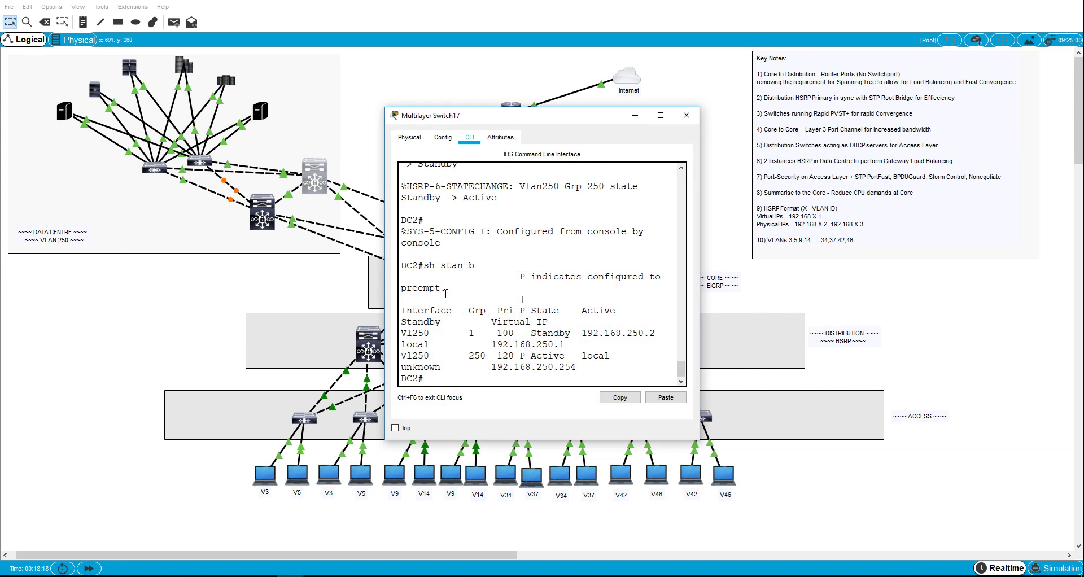
{"action": "type", "text": "conf t"}
{"action": "key", "text": "Return"}
{"action": "type", "text": "span"}
{"action": "key", "text": "Tab"}
{"action": "type", "text": "m"}
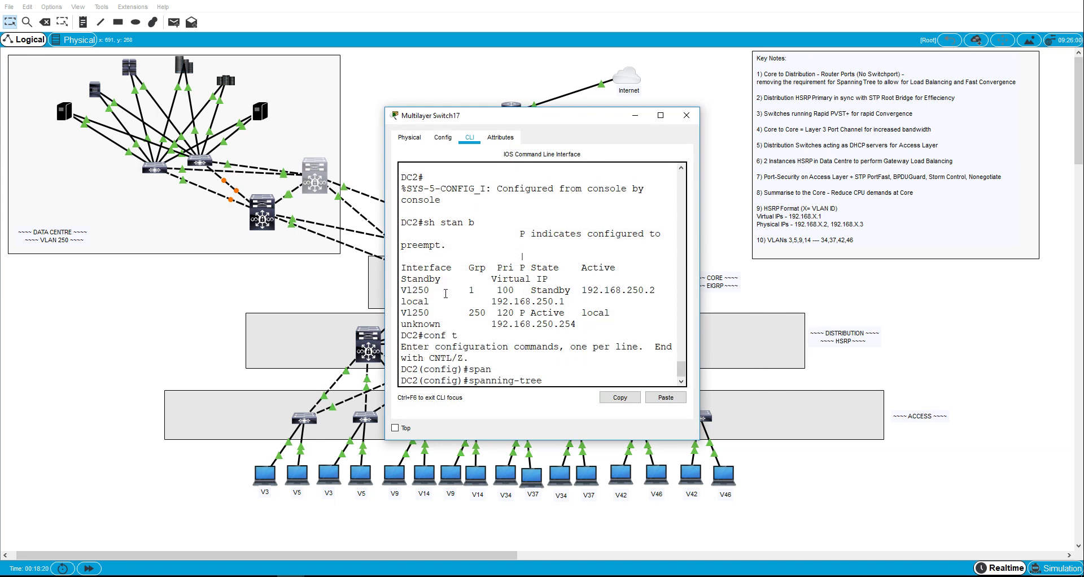
{"action": "key", "text": "Tab"}
{"action": "type", "text": "ra"}
{"action": "key", "text": "Tab"}
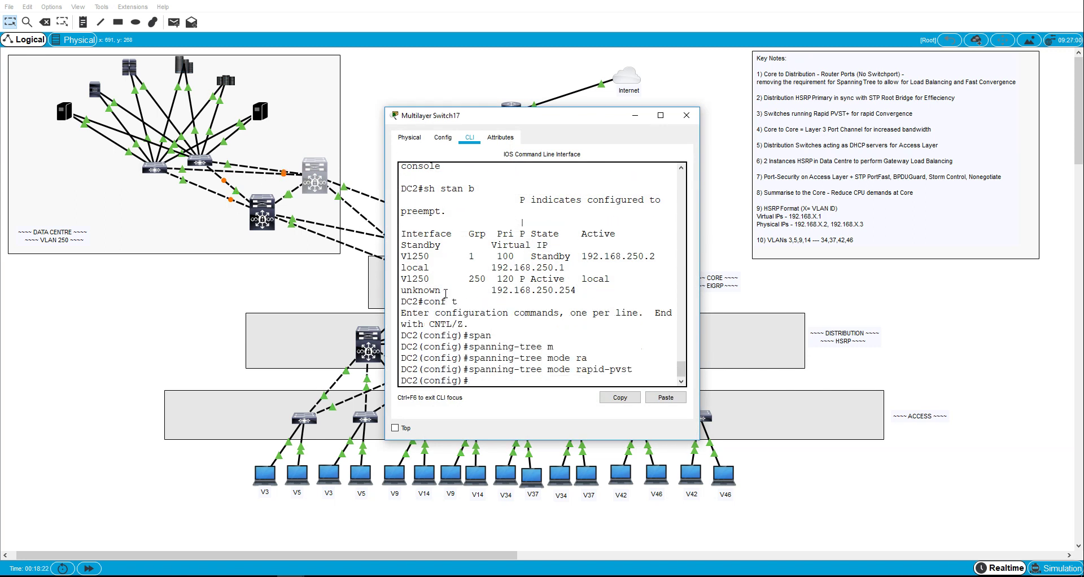
{"action": "key", "text": "Return"}
{"action": "left_click", "coordinate": [210, 305]}
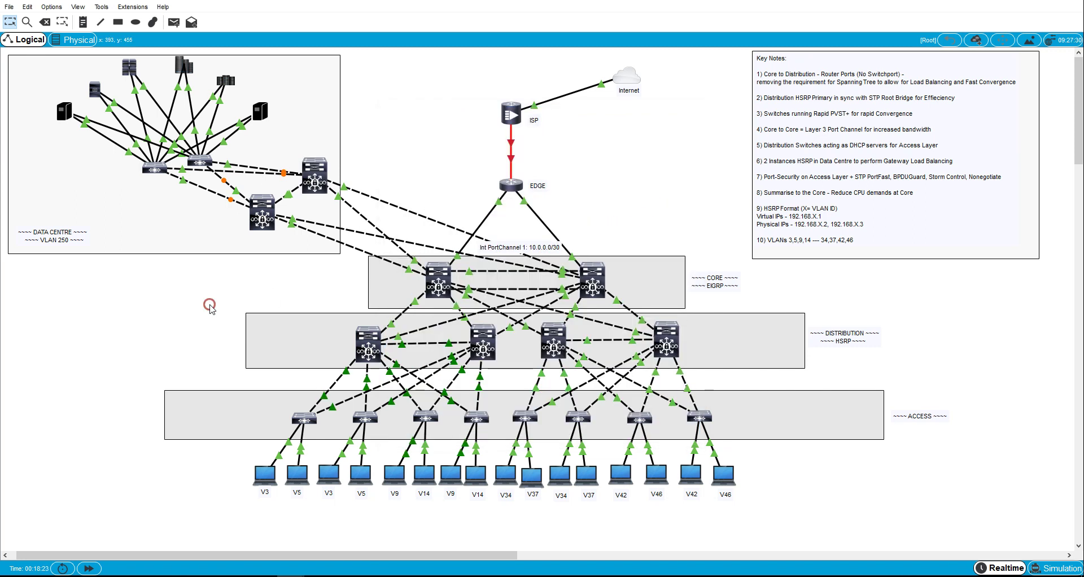
Set Data_Switch_1's spanning-tree mode to rapid-pvst
{"action": "left_click", "coordinate": [154, 168]}
{"action": "key", "text": "ctrl+z"}
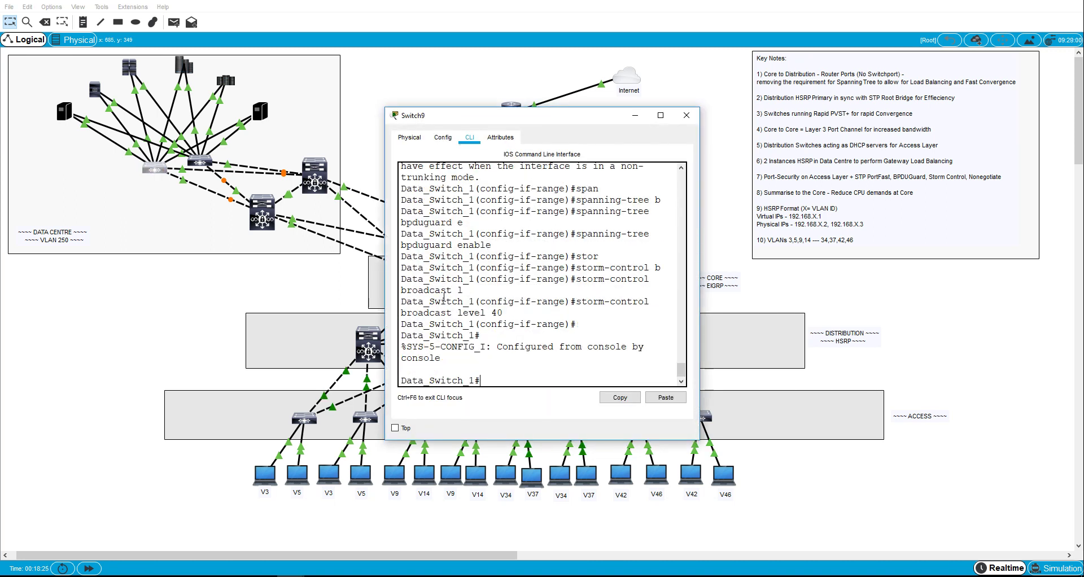
{"action": "type", "text": "conft"}
{"action": "key", "text": "Return"}
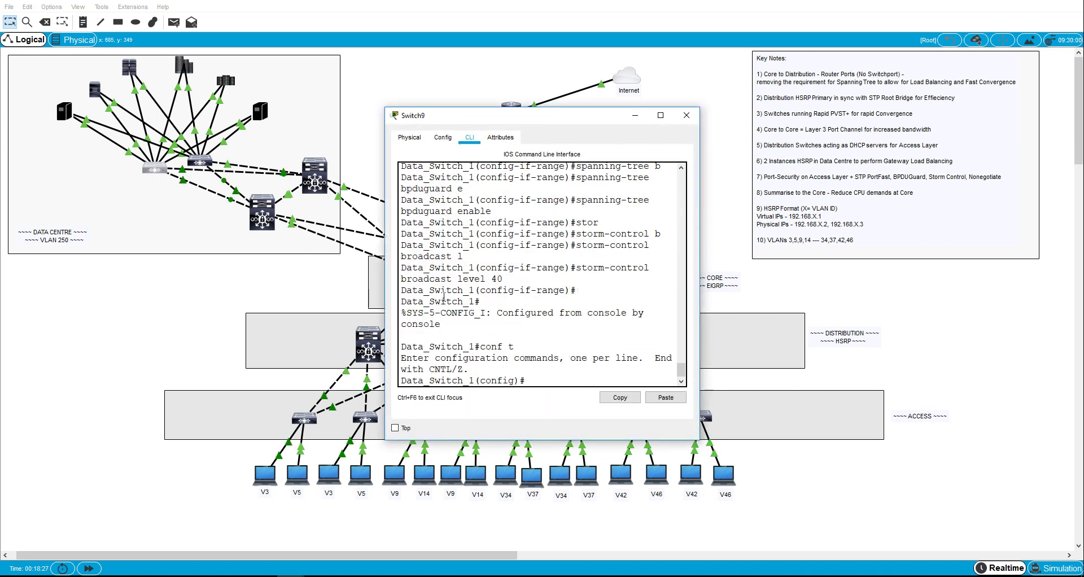
{"action": "type", "text": "span"}
{"action": "key", "text": "Tab"}
{"action": "type", "text": "m"}
{"action": "key", "text": "Tab"}
{"action": "type", "text": "ra"}
{"action": "key", "text": "Tab"}
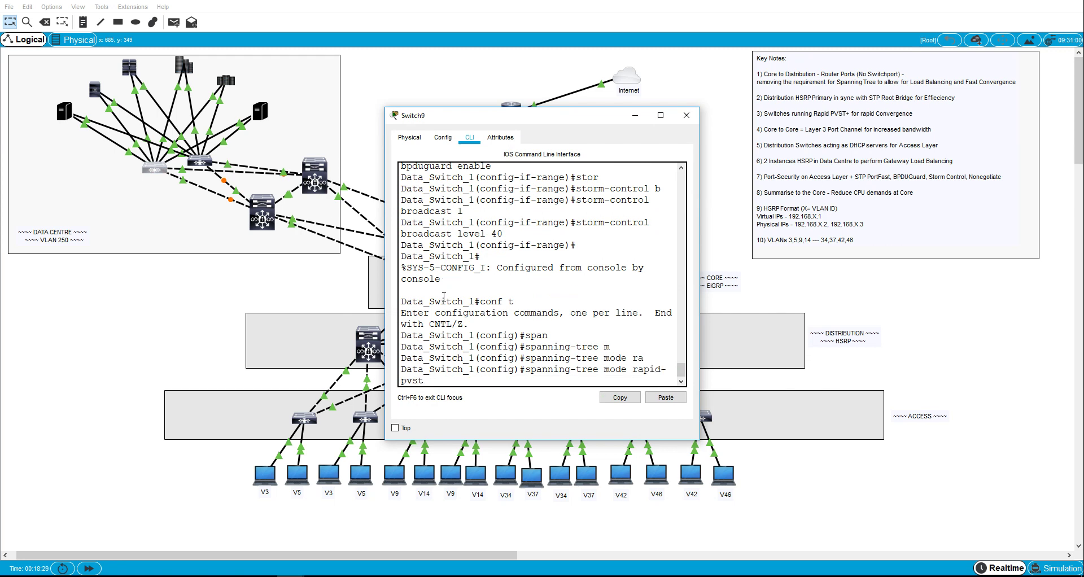
{"action": "key", "text": "Return"}
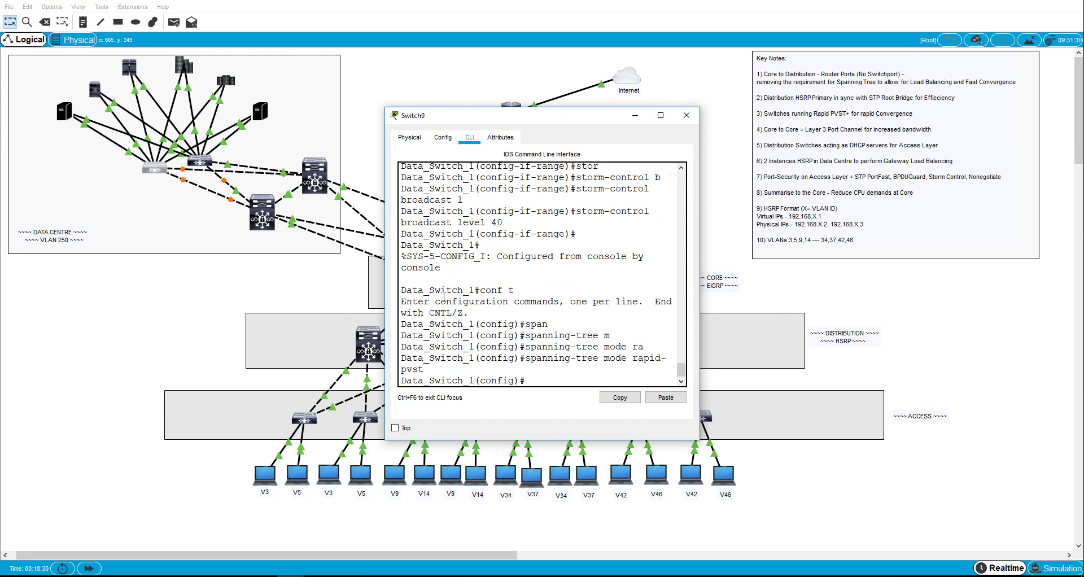
Set Data_Switch_2's spanning-tree mode to rapid-pvst and close its console
{"action": "left_click", "coordinate": [205, 162]}
{"action": "type", "text": "f t"}
{"action": "key", "text": "Return"}
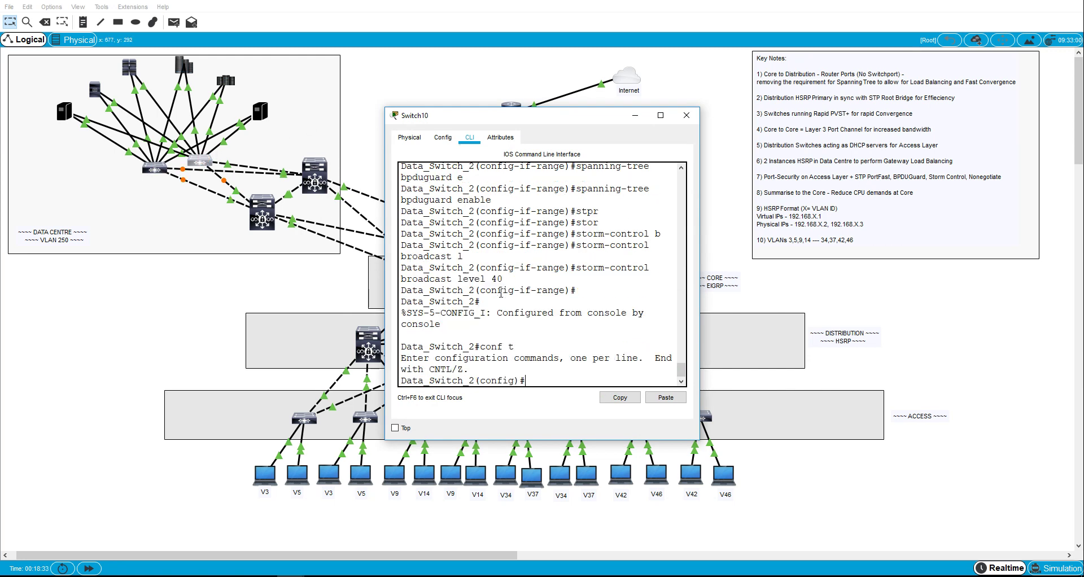
{"action": "type", "text": "span"}
{"action": "key", "text": "Tab"}
{"action": "type", "text": "m"}
{"action": "key", "text": "Tab"}
{"action": "type", "text": "ra"}
{"action": "key", "text": "Tab"}
{"action": "key", "text": "Return"}
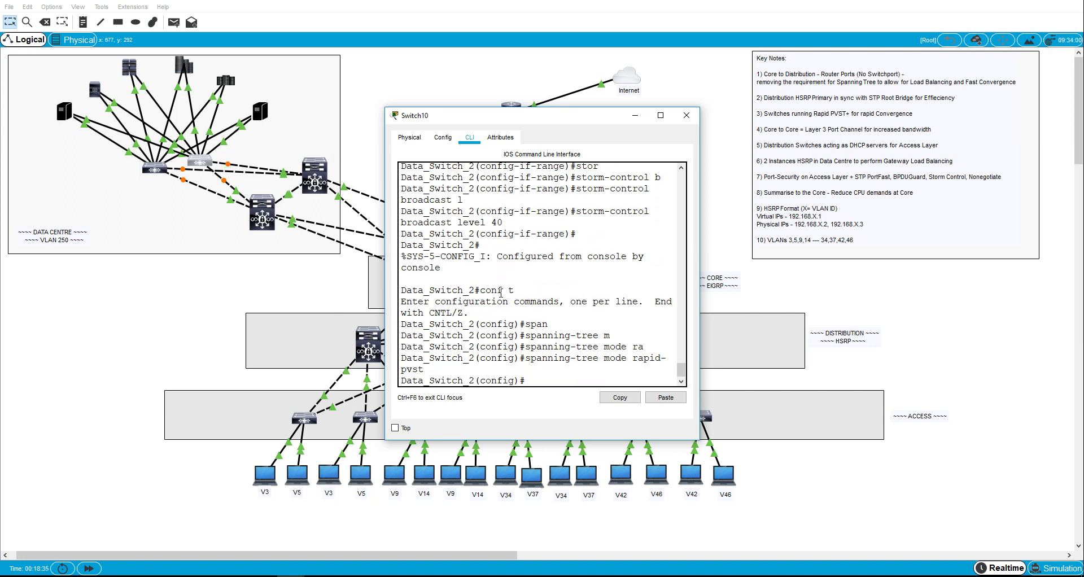
{"action": "key", "text": "ctrl+z"}
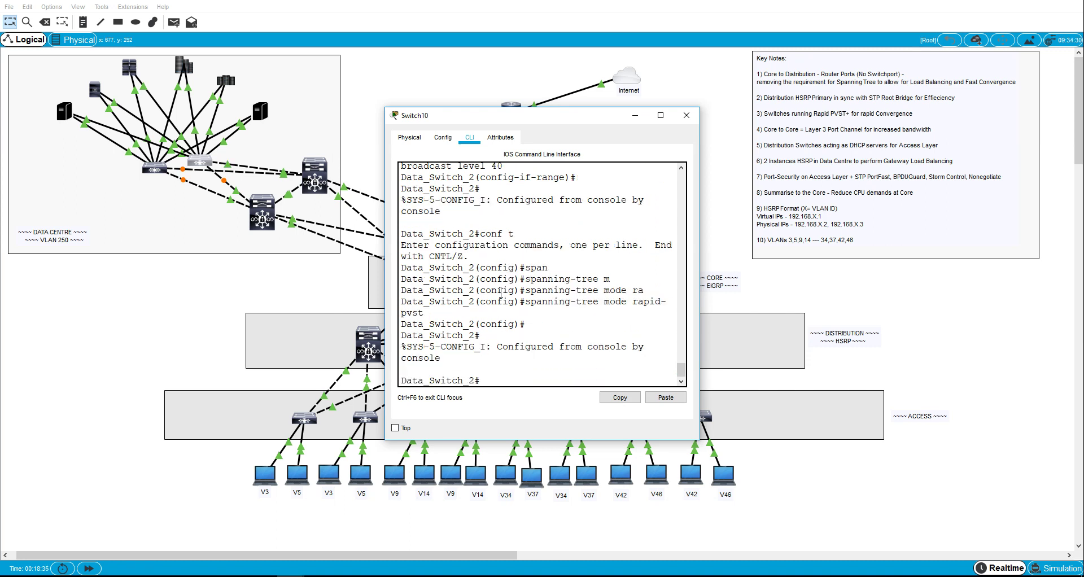
{"action": "left_click", "coordinate": [692, 116]}
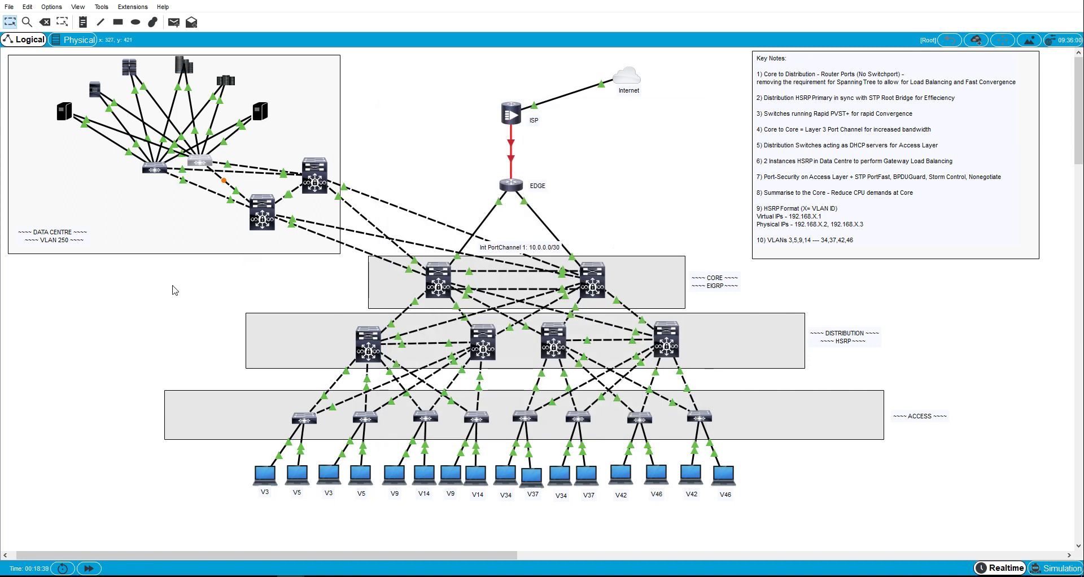
From Server0's command prompt, run ipconfig and ping gateway 192.168.250.1 twice
{"action": "left_click", "coordinate": [70, 116]}
{"action": "left_click", "coordinate": [557, 140]}
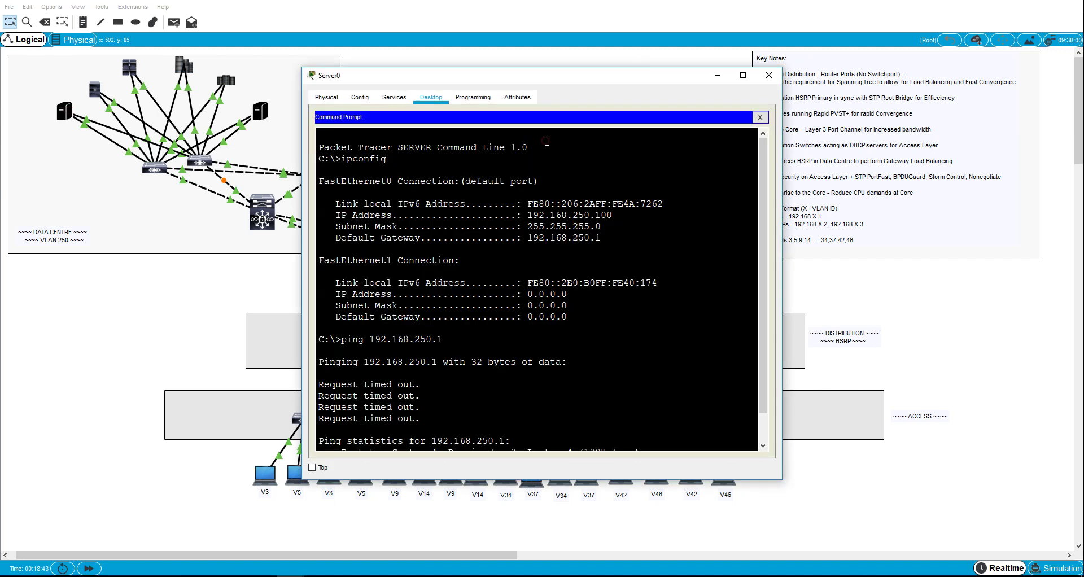
{"action": "key", "text": "Return"}
{"action": "key", "text": "Return"}
{"action": "key", "text": "Return"}
{"action": "key", "text": "Return"}
{"action": "key", "text": "Return"}
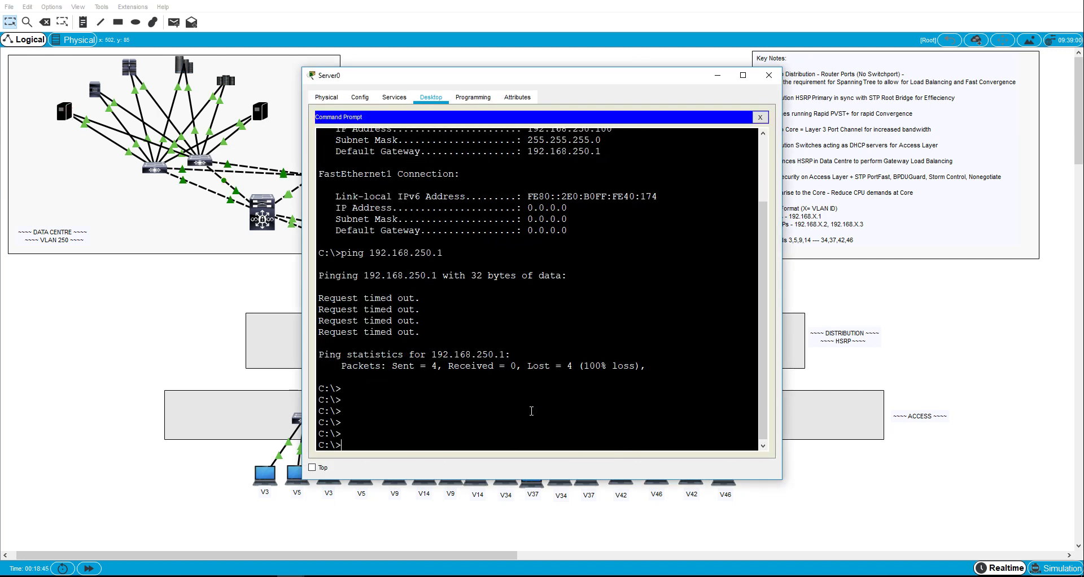
{"action": "type", "text": "ipconfig"}
{"action": "key", "text": "Return"}
{"action": "type", "text": "ping 19"}
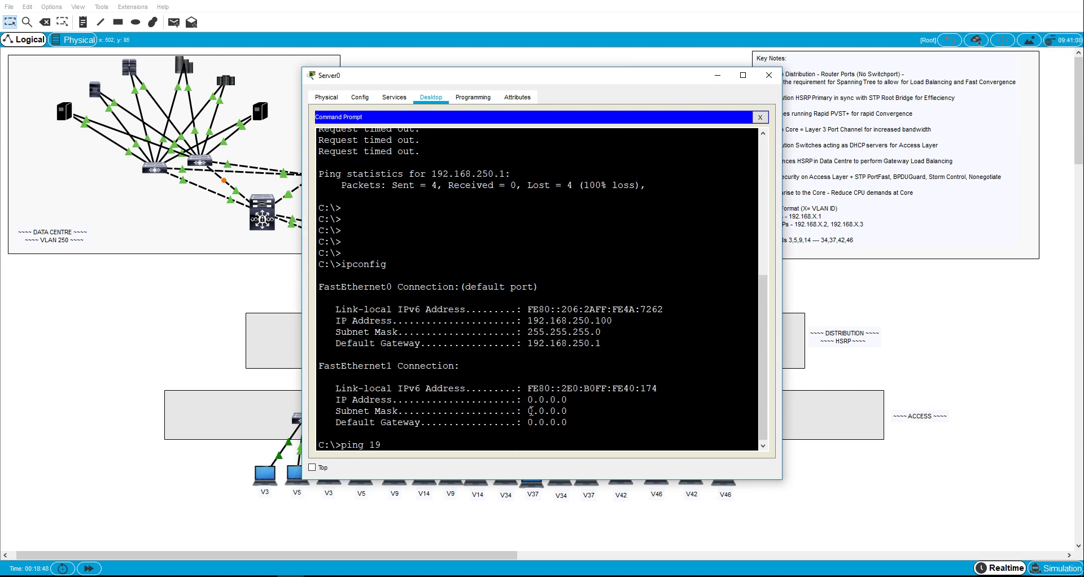
{"action": "type", "text": "2.168.250.1"}
{"action": "key", "text": "Return"}
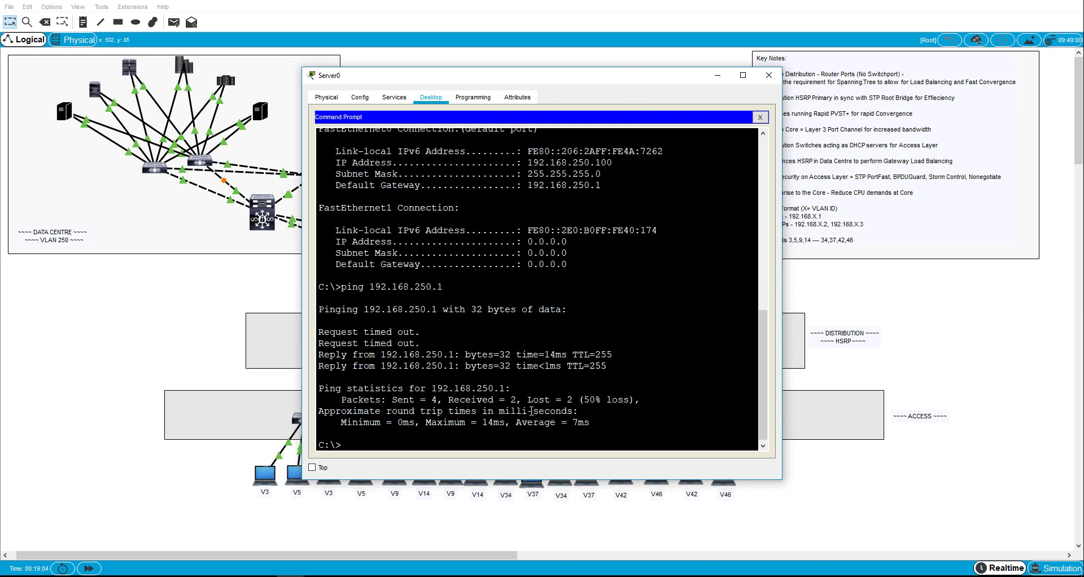
{"action": "key", "text": "Up"}
{"action": "key", "text": "Return"}
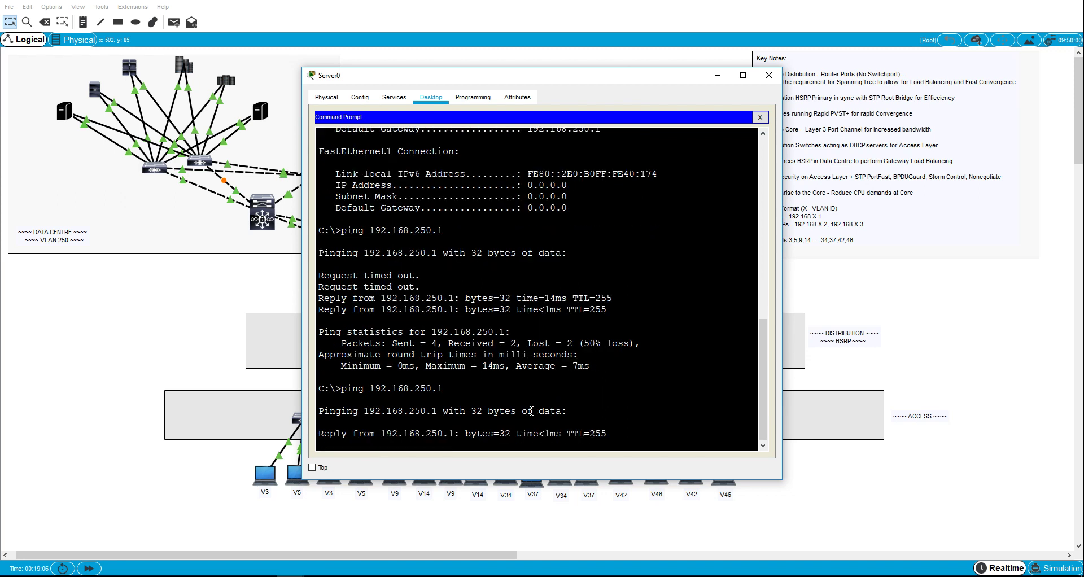
On Server1's command prompt, run ipconfig and ping gateway 192.168.250.254
{"action": "left_click", "coordinate": [147, 363]}
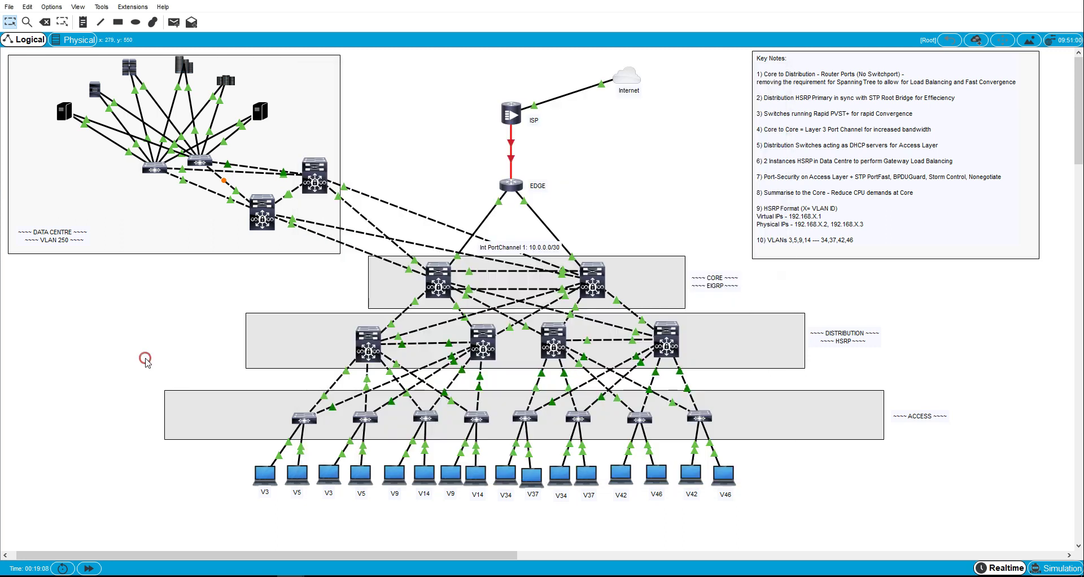
{"action": "left_click", "coordinate": [94, 92]}
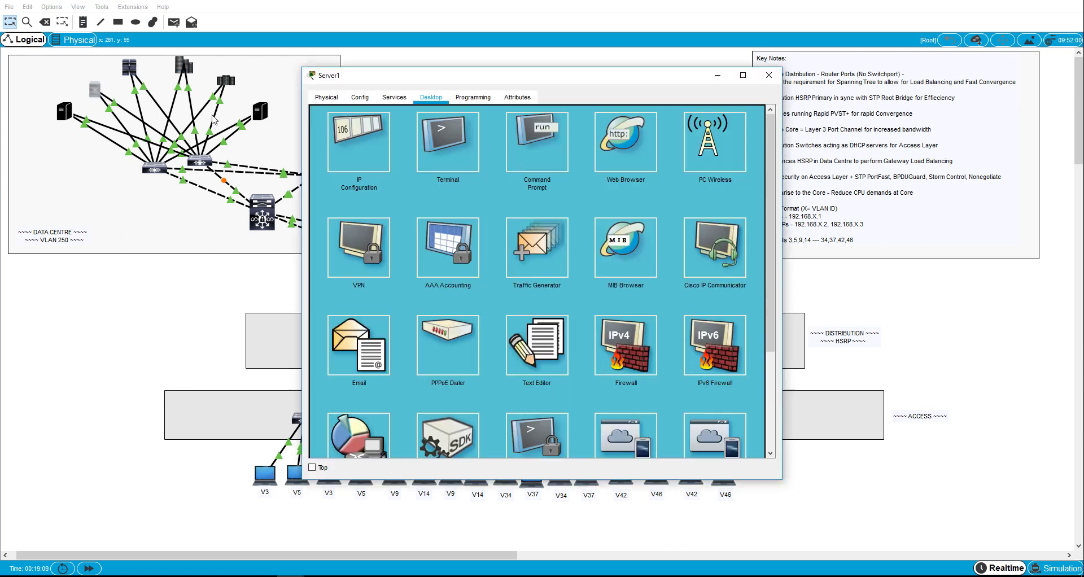
{"action": "left_click", "coordinate": [535, 141]}
{"action": "type", "text": "ipconfig"}
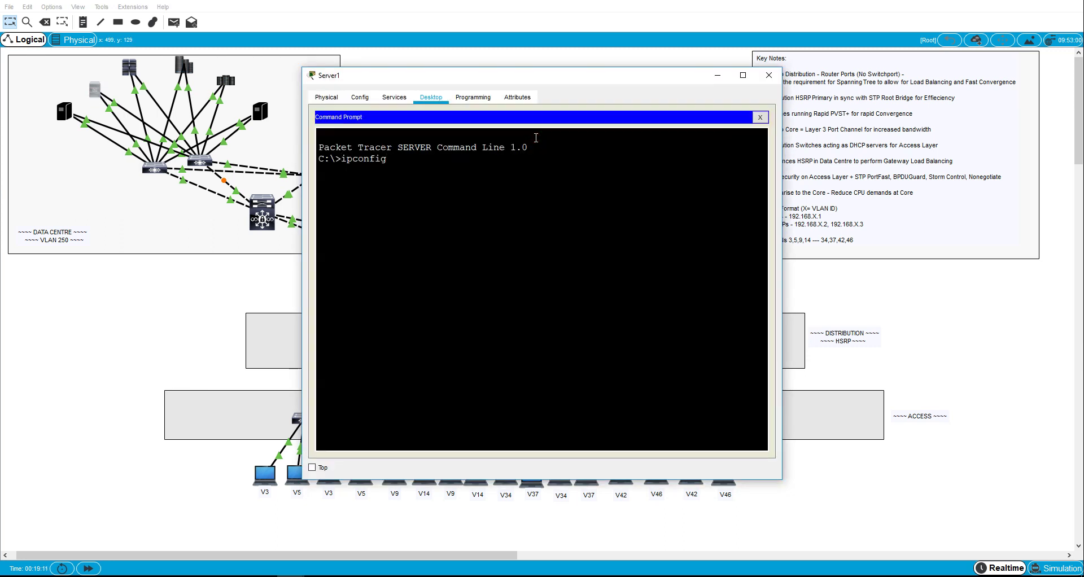
{"action": "key", "text": "Return"}
{"action": "type", "text": "ping"}
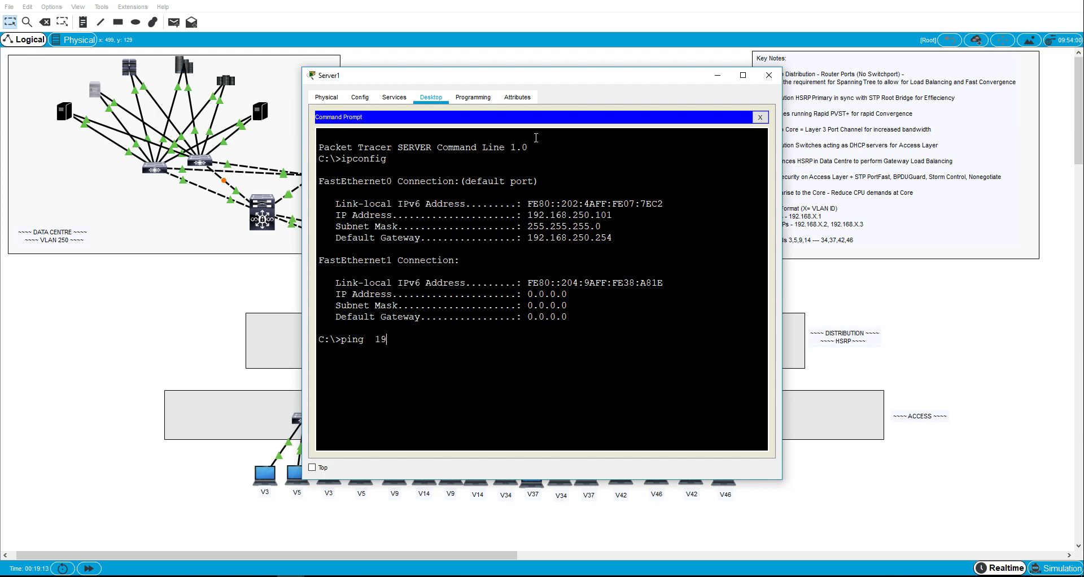
{"action": "type", "text": " 192.178.250.254"}
{"action": "key", "text": "Return"}
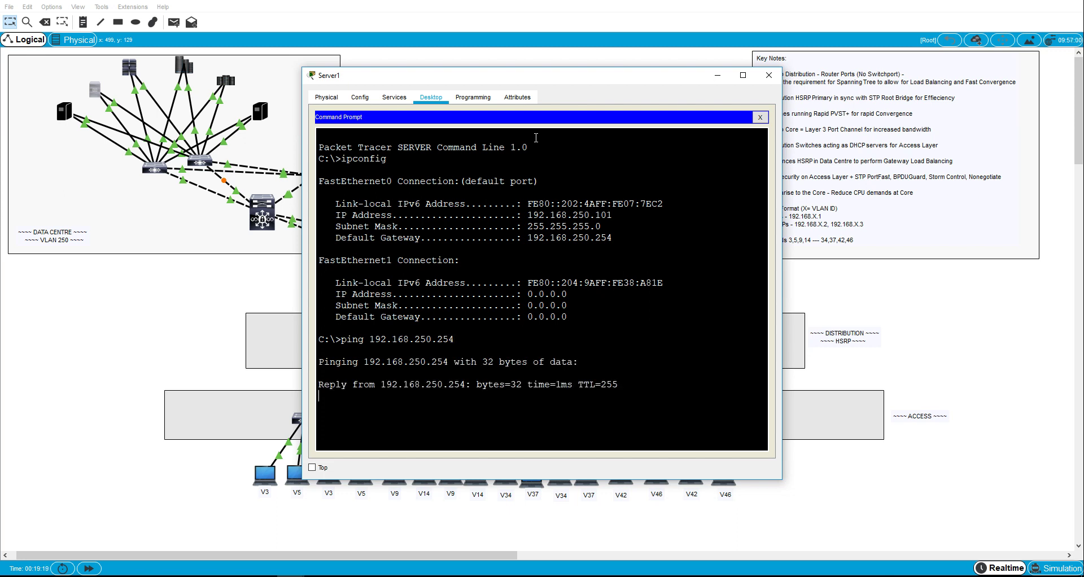
Run ipconfig on Server0 to confirm its addressing, then bring the topology forward
{"action": "left_click", "coordinate": [768, 75]}
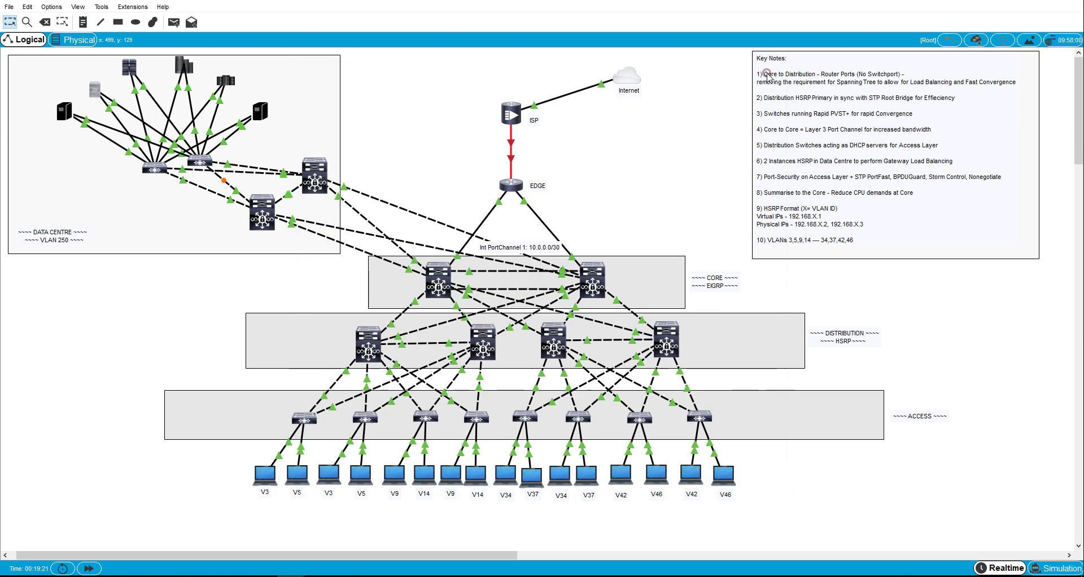
{"action": "left_click", "coordinate": [121, 318]}
{"action": "left_click", "coordinate": [65, 115]}
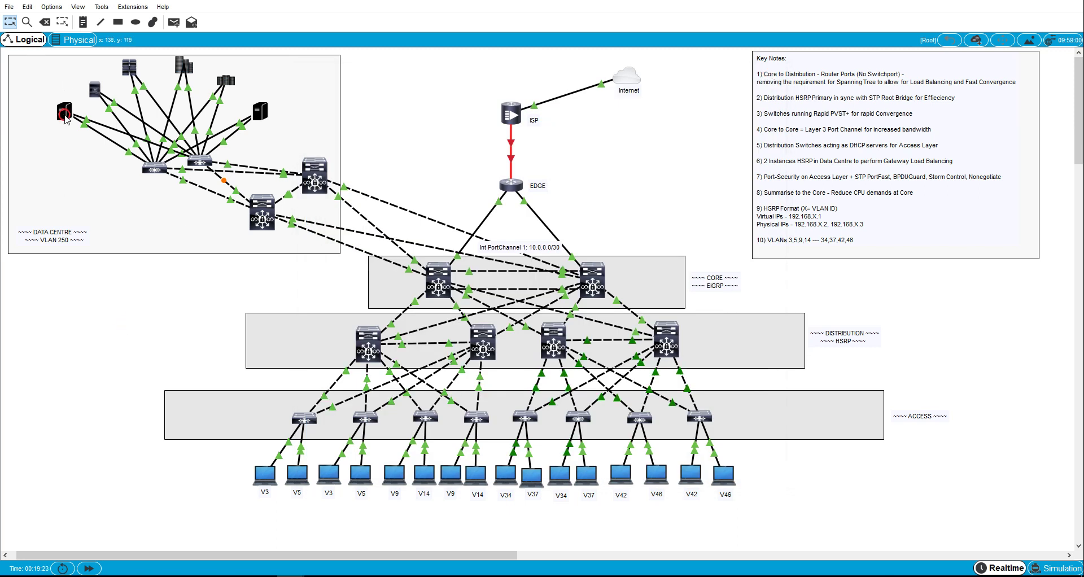
{"action": "type", "text": "ip"}
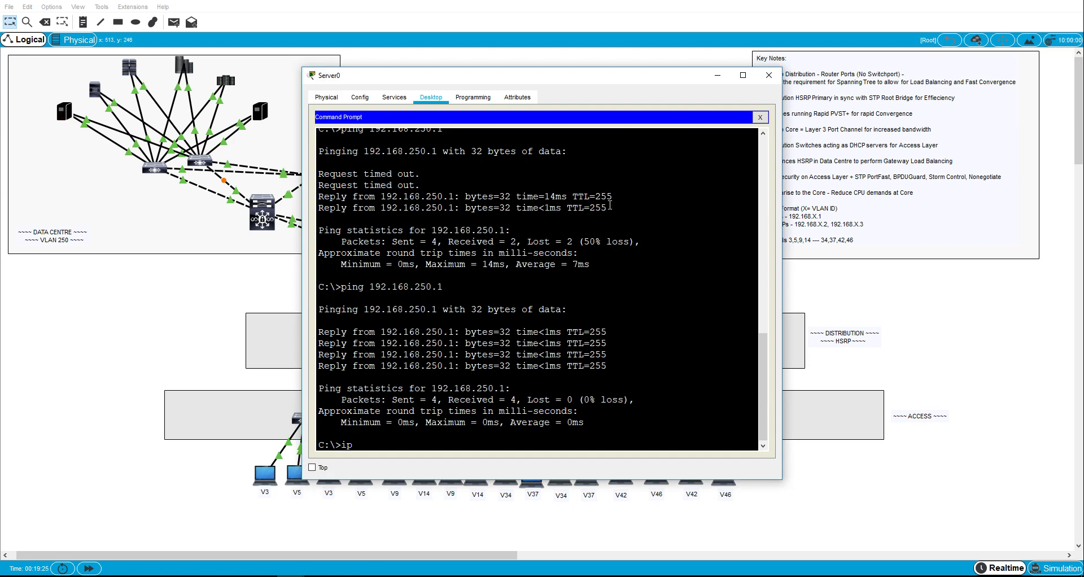
{"action": "type", "text": "config"}
{"action": "key", "text": "Return"}
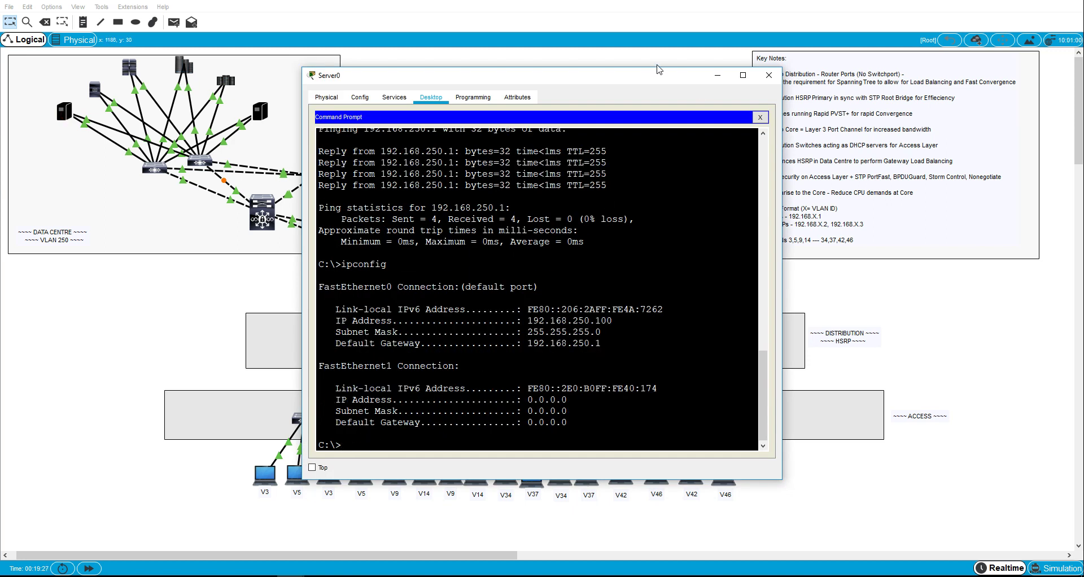
{"action": "left_click_drag", "start_coordinate": [655, 80], "coordinate": [937, 93]}
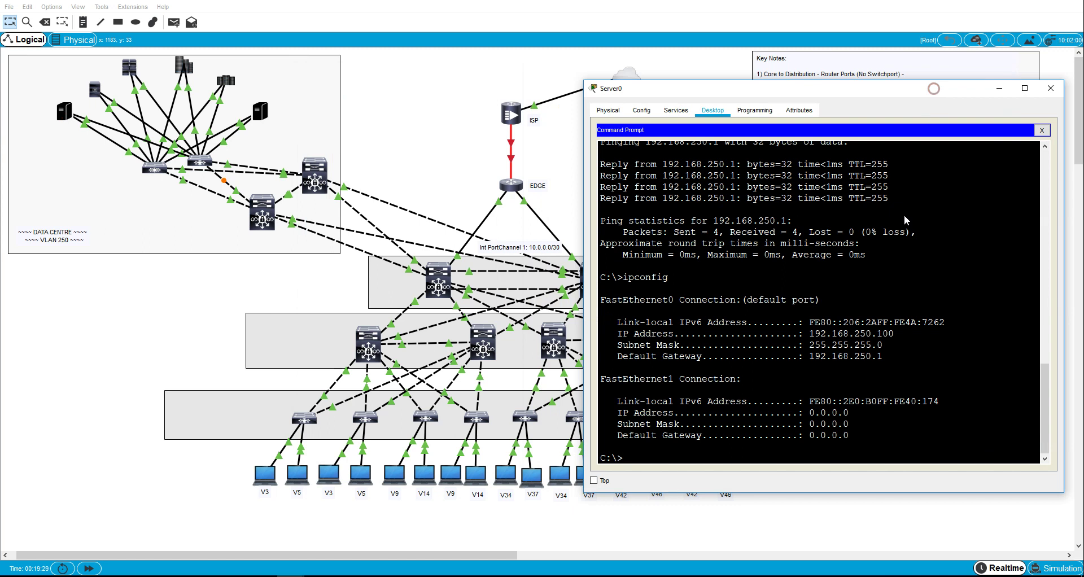
{"action": "left_click", "coordinate": [380, 287]}
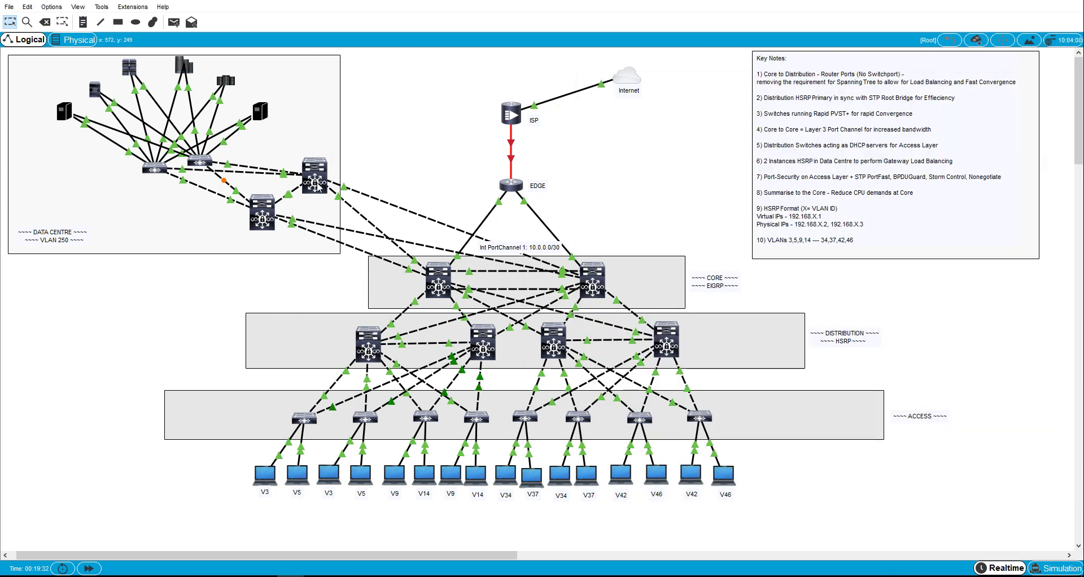
Inspect the port information shown for DC2 and DC1 on the topology
{"action": "mouse_move", "coordinate": [321, 184]}
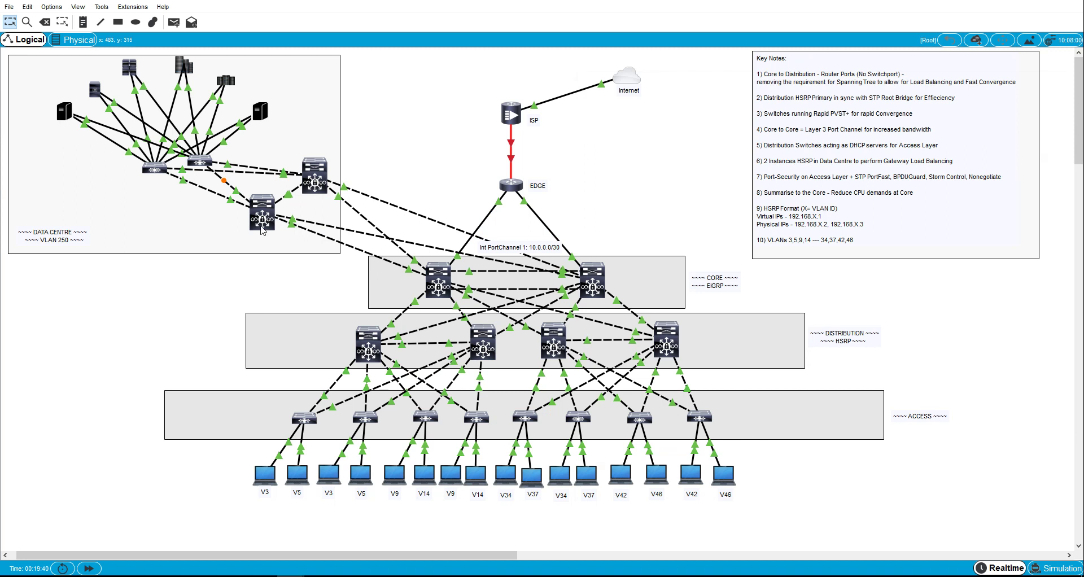
{"action": "mouse_move", "coordinate": [263, 229]}
Run 'do sh stan b' on DC1 and highlight group 1's virtual IP 192.168.250.1 and Active status
{"action": "left_click", "coordinate": [271, 217]}
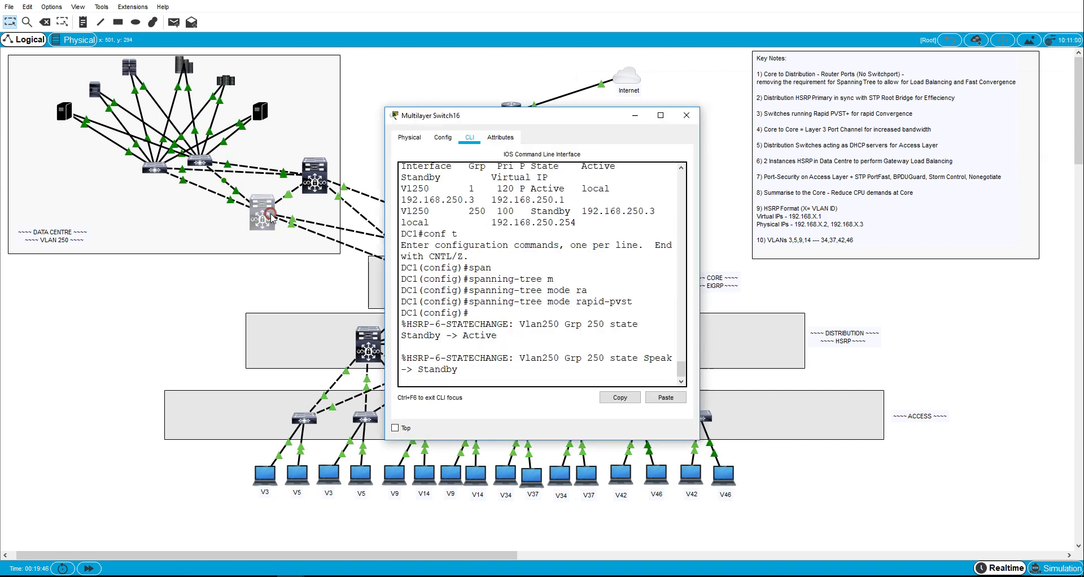
{"action": "key", "text": "Return"}
{"action": "key", "text": "Return"}
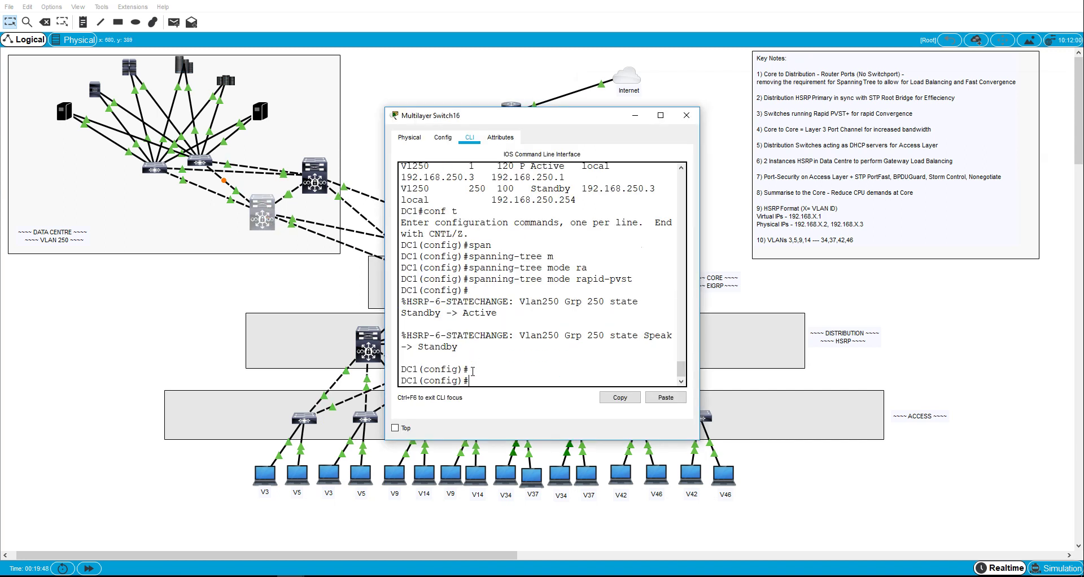
{"action": "type", "text": "do sh stan b"}
{"action": "key", "text": "Return"}
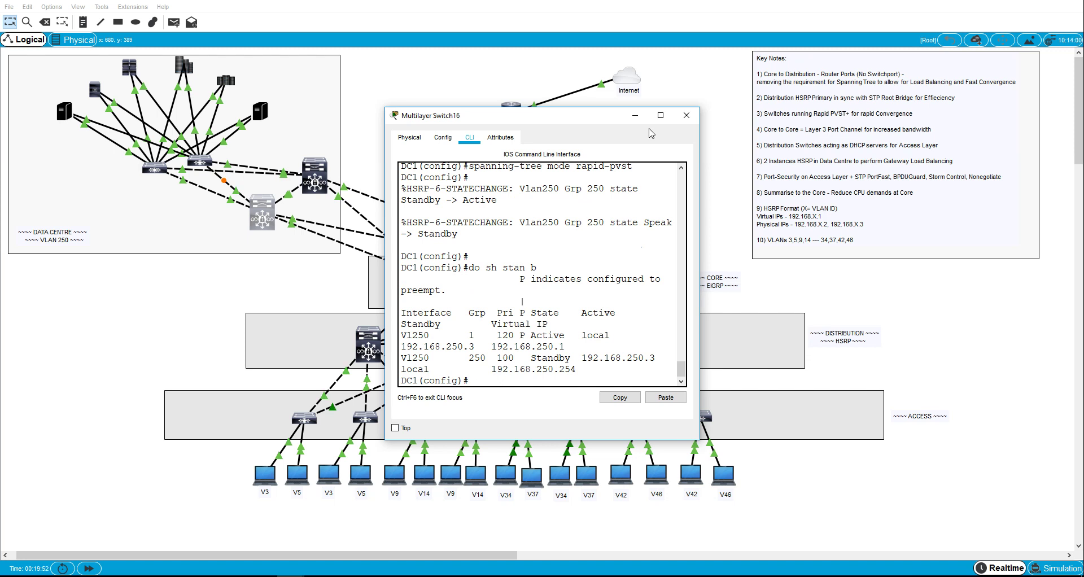
{"action": "left_click", "coordinate": [661, 115]}
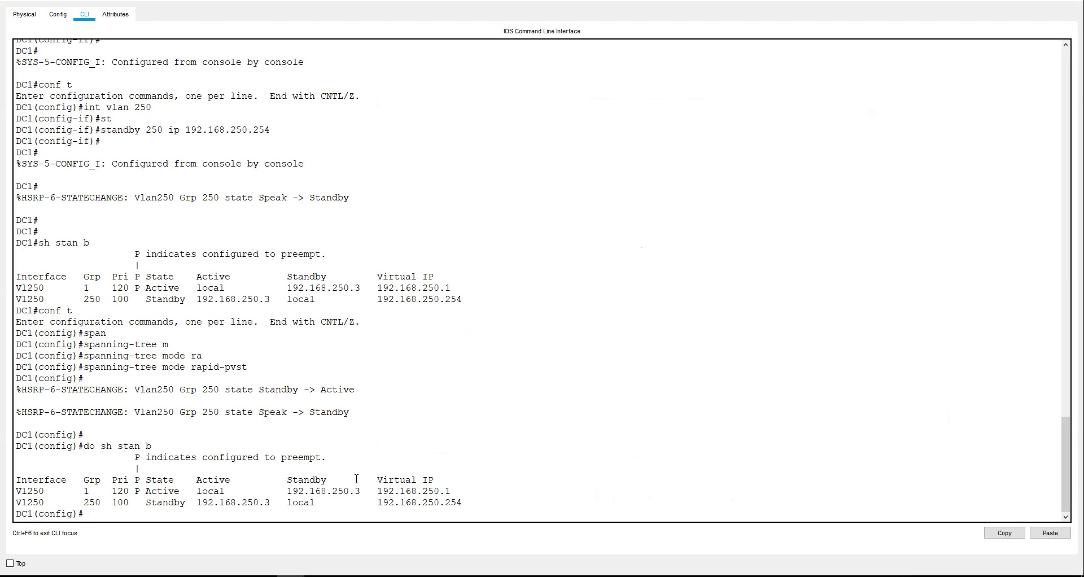
{"action": "left_click_drag", "start_coordinate": [468, 490], "coordinate": [397, 490]}
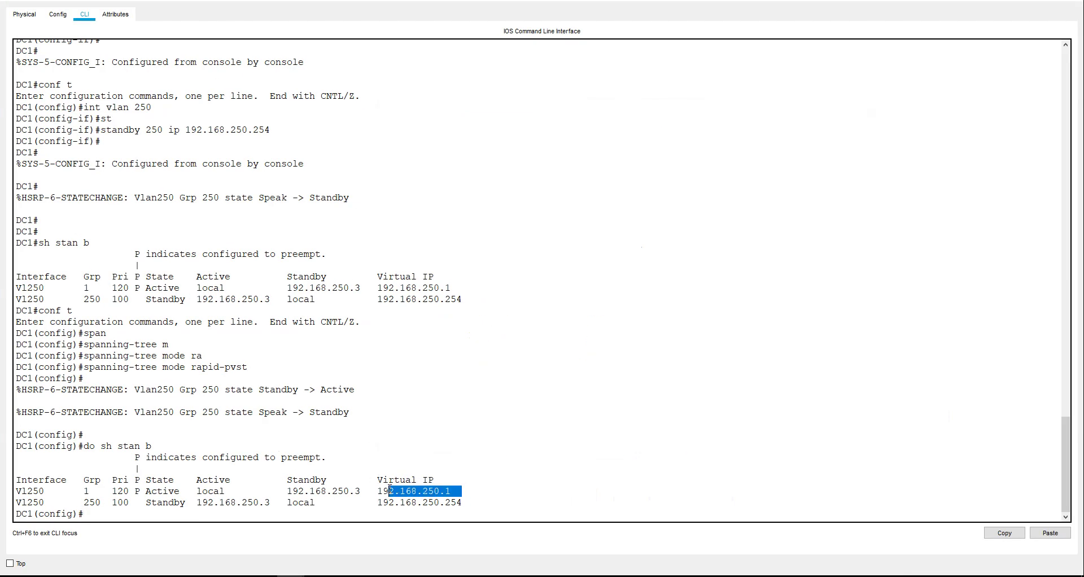
{"action": "left_click_drag", "start_coordinate": [229, 490], "coordinate": [198, 490]}
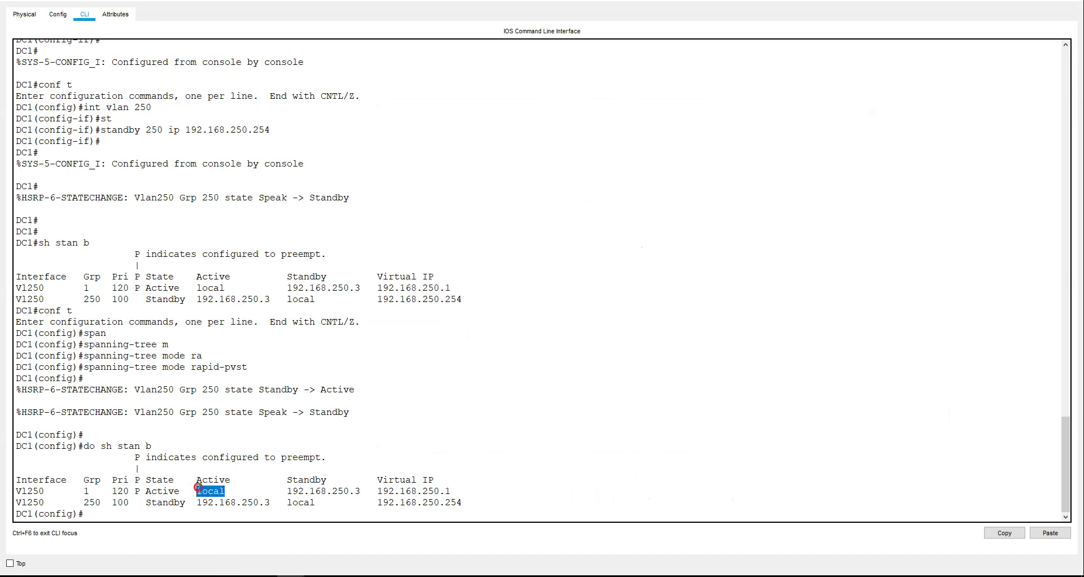
{"action": "left_click", "coordinate": [228, 486]}
Close DC1's console and run the corrected 'do sh stan b' on DC2
{"action": "key", "text": "alt+F4"}
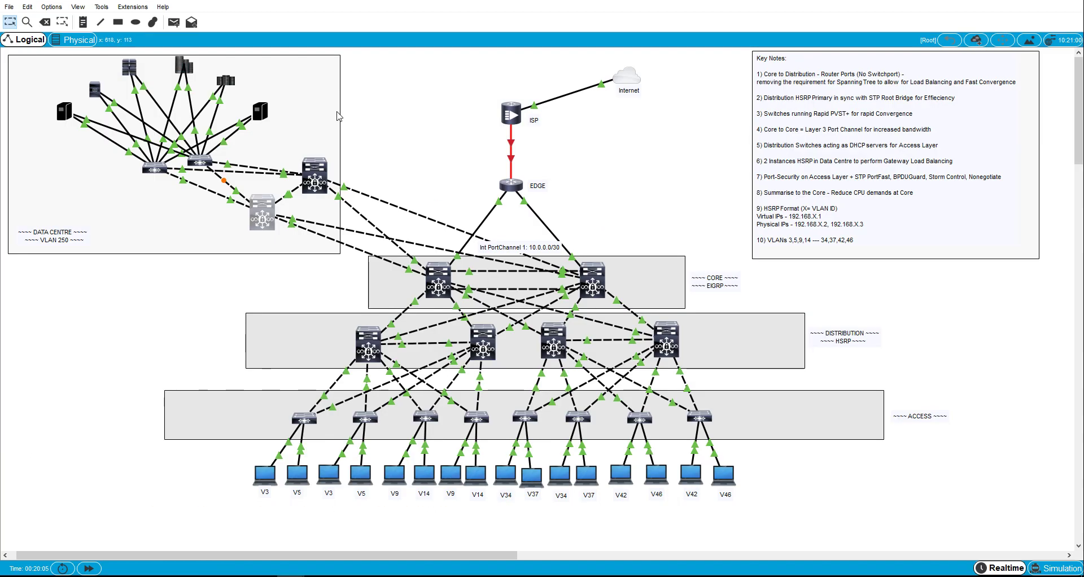
{"action": "left_click", "coordinate": [316, 176]}
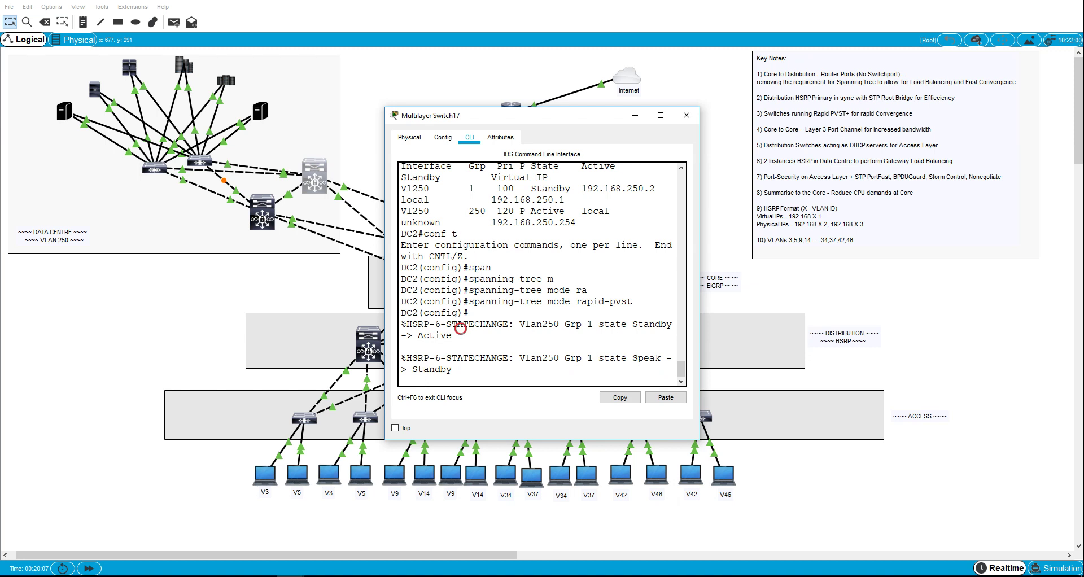
{"action": "key", "text": "Return"}
{"action": "key", "text": "Return"}
{"action": "key", "text": "Return"}
{"action": "type", "text": "do sh st"}
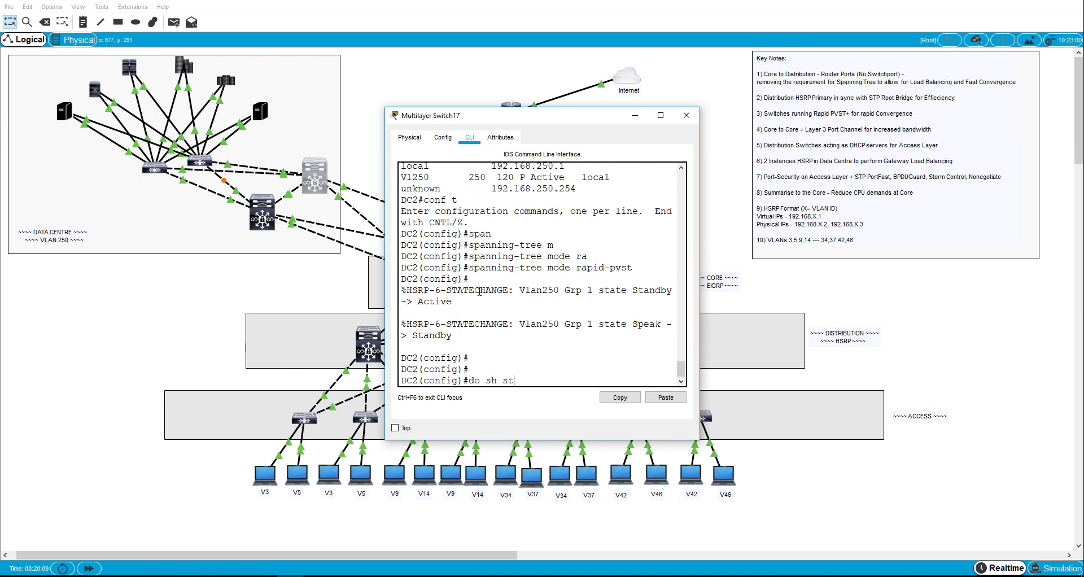
{"action": "type", "text": "anb"}
{"action": "key", "text": "Return"}
{"action": "key", "text": "Up"}
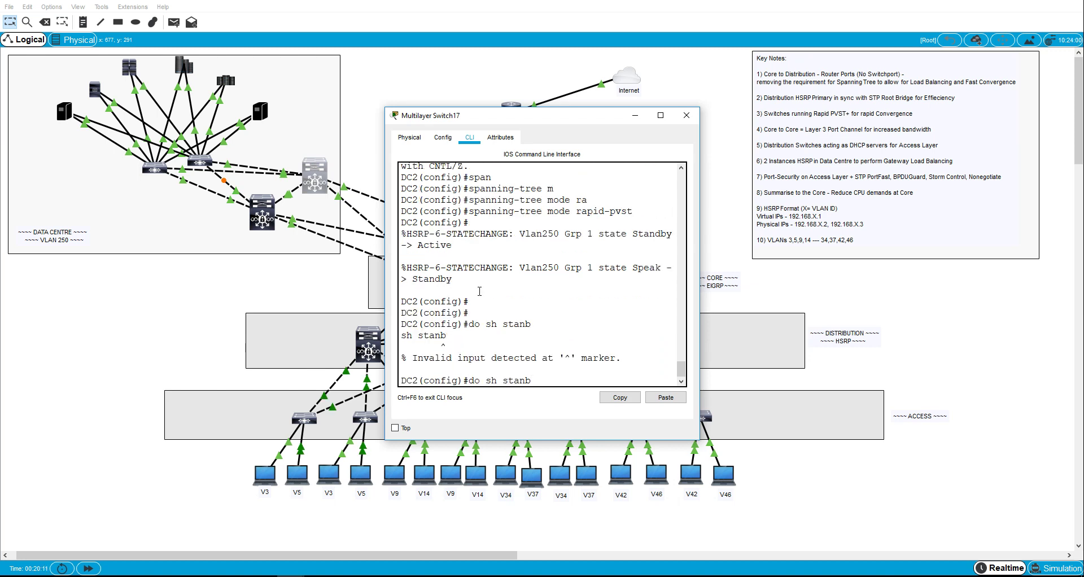
{"action": "key", "text": "Left"}
{"action": "key", "text": "Return"}
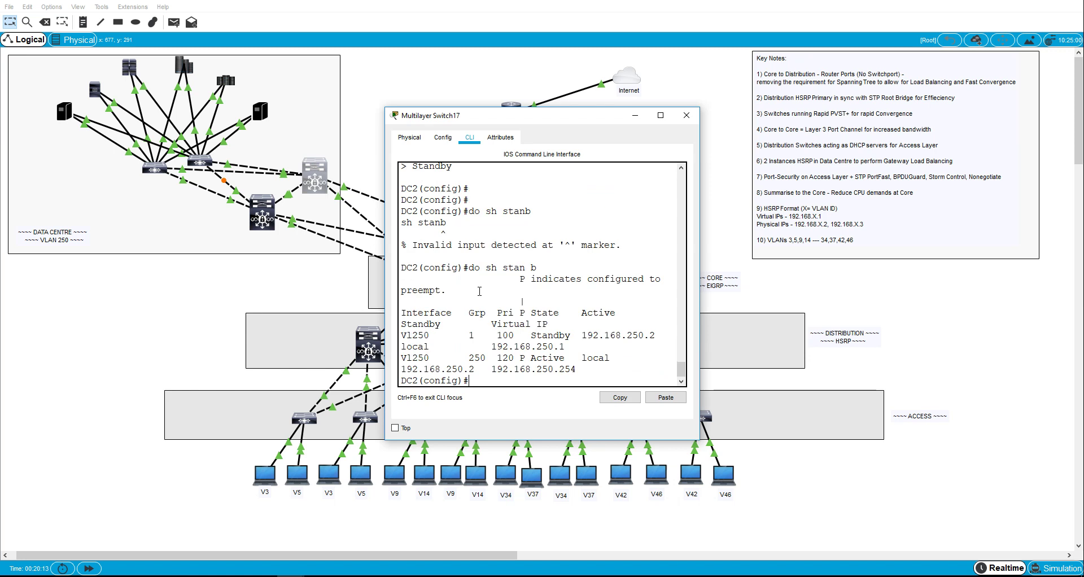
Highlight group 250's virtual IP 192.168.250.254, DC2 active, standby 192.168.250.2, then close
{"action": "left_click", "coordinate": [660, 115]}
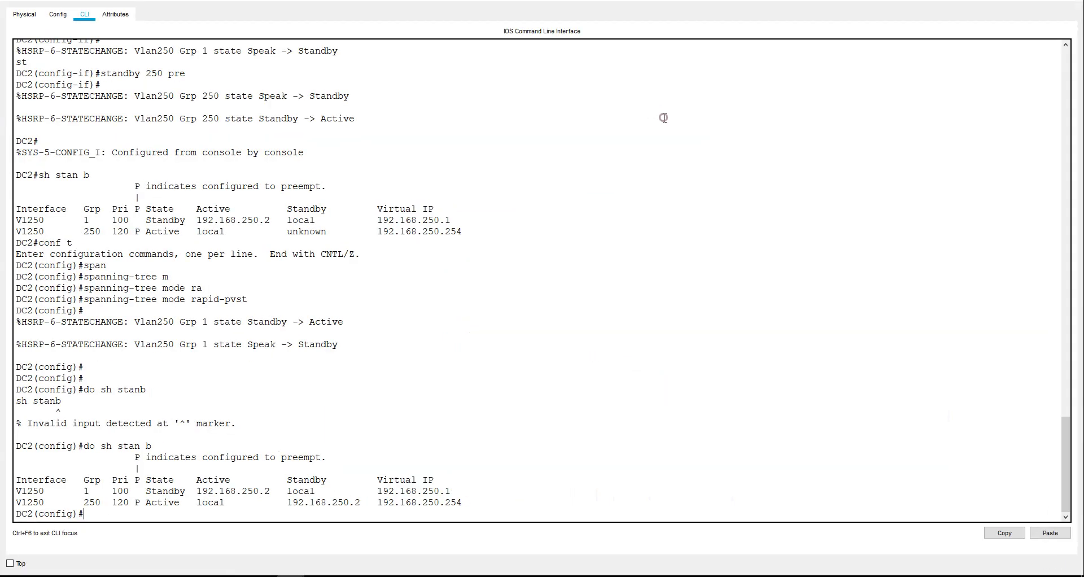
{"action": "left_click_drag", "start_coordinate": [463, 500], "coordinate": [385, 510]}
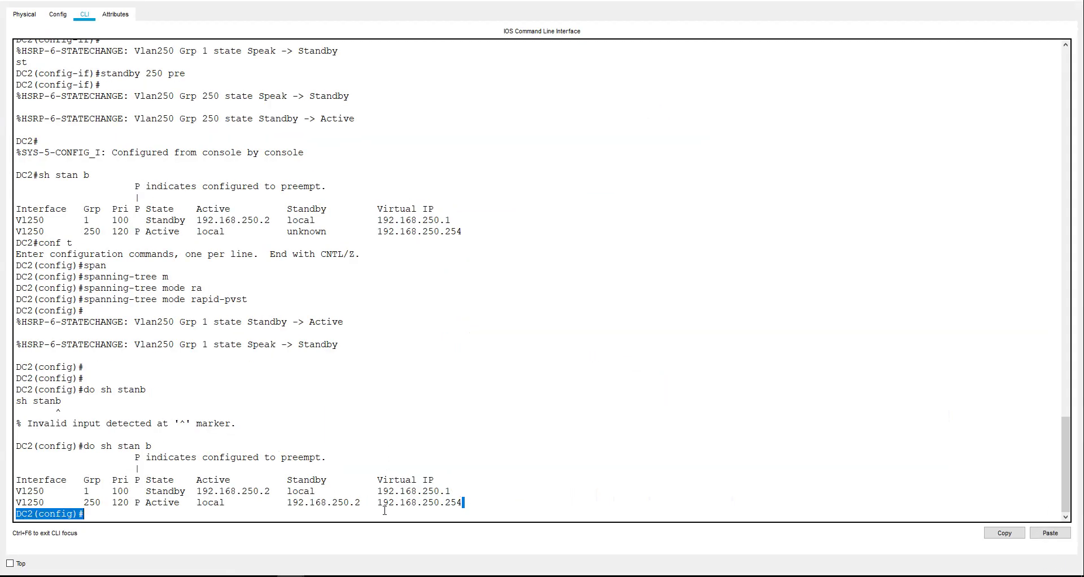
{"action": "left_click_drag", "start_coordinate": [226, 502], "coordinate": [208, 502]}
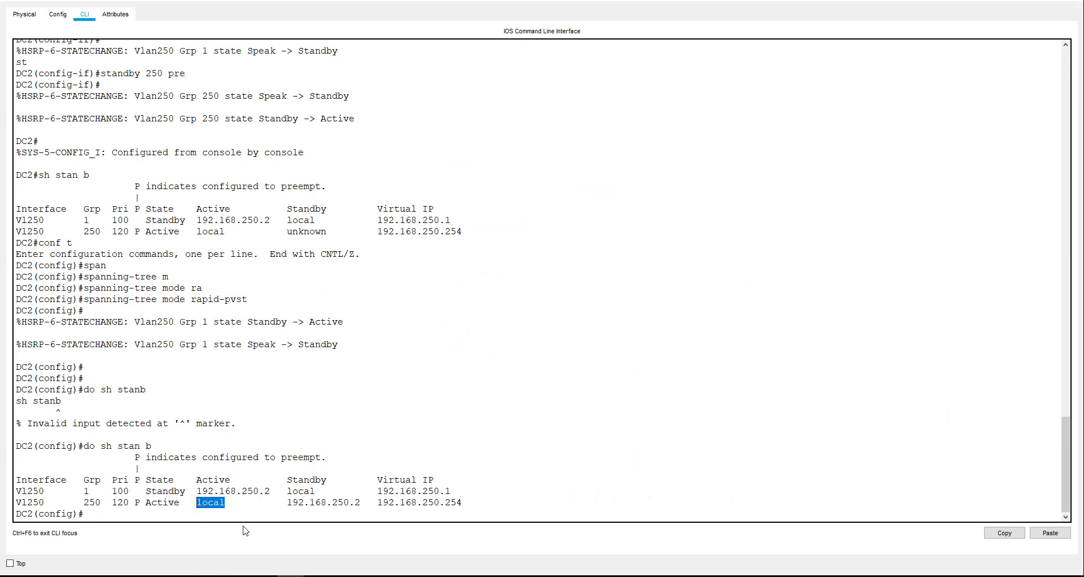
{"action": "left_click_drag", "start_coordinate": [361, 502], "coordinate": [296, 504]}
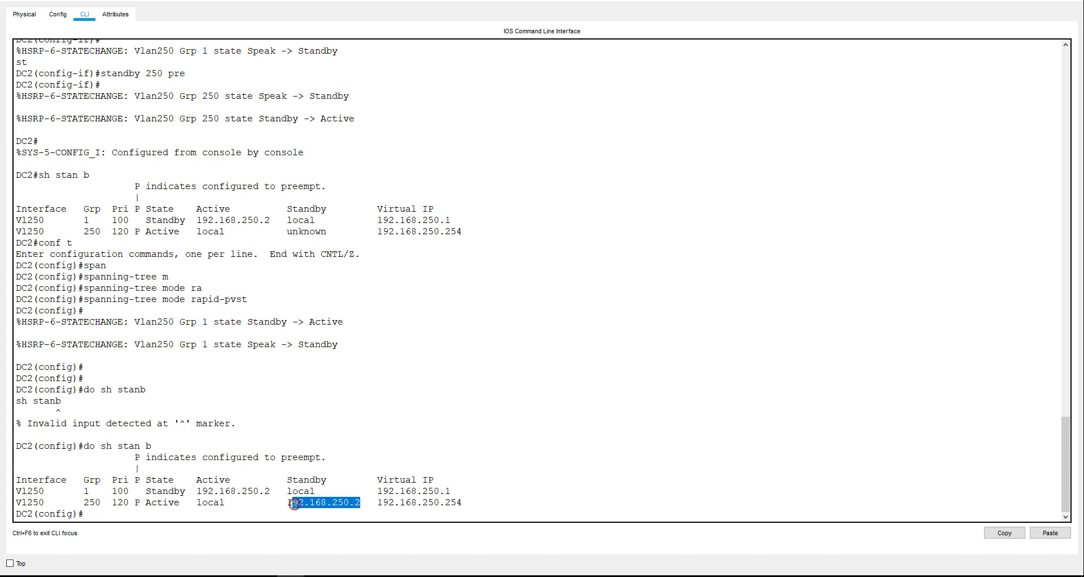
{"action": "key", "text": "alt+F4"}
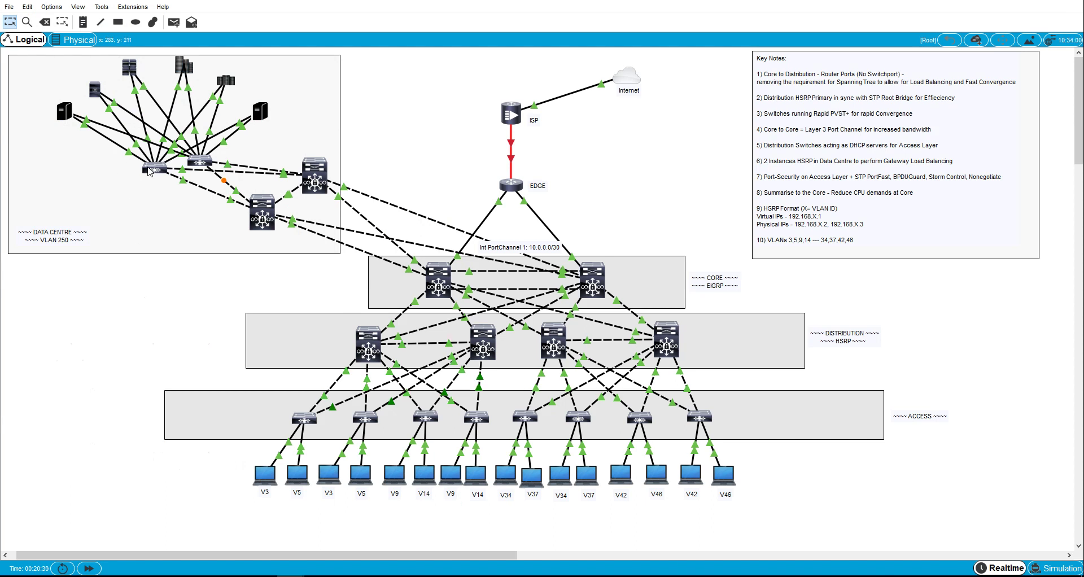
{"action": "mouse_move", "coordinate": [150, 171]}
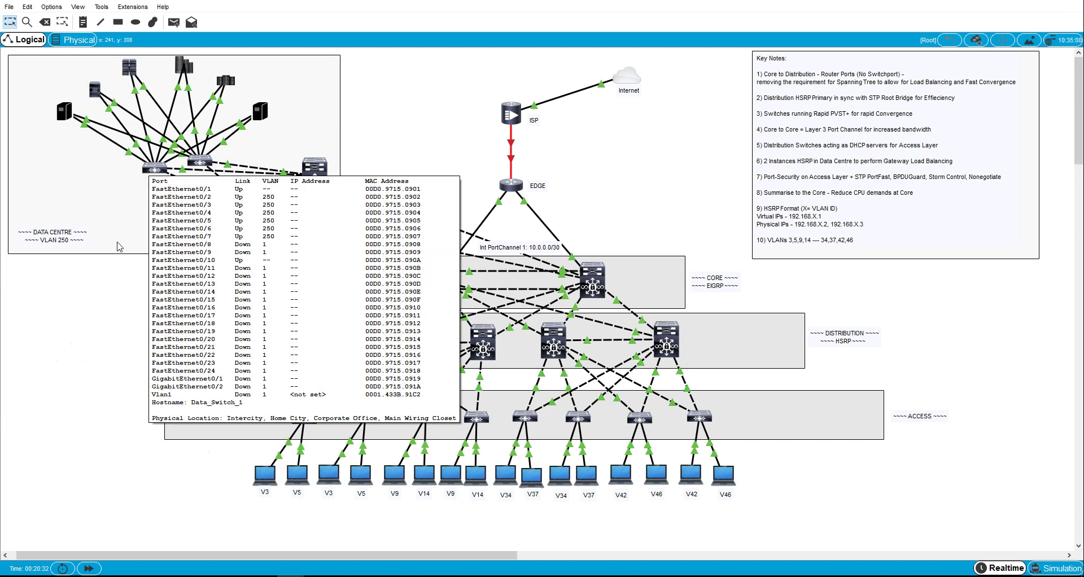